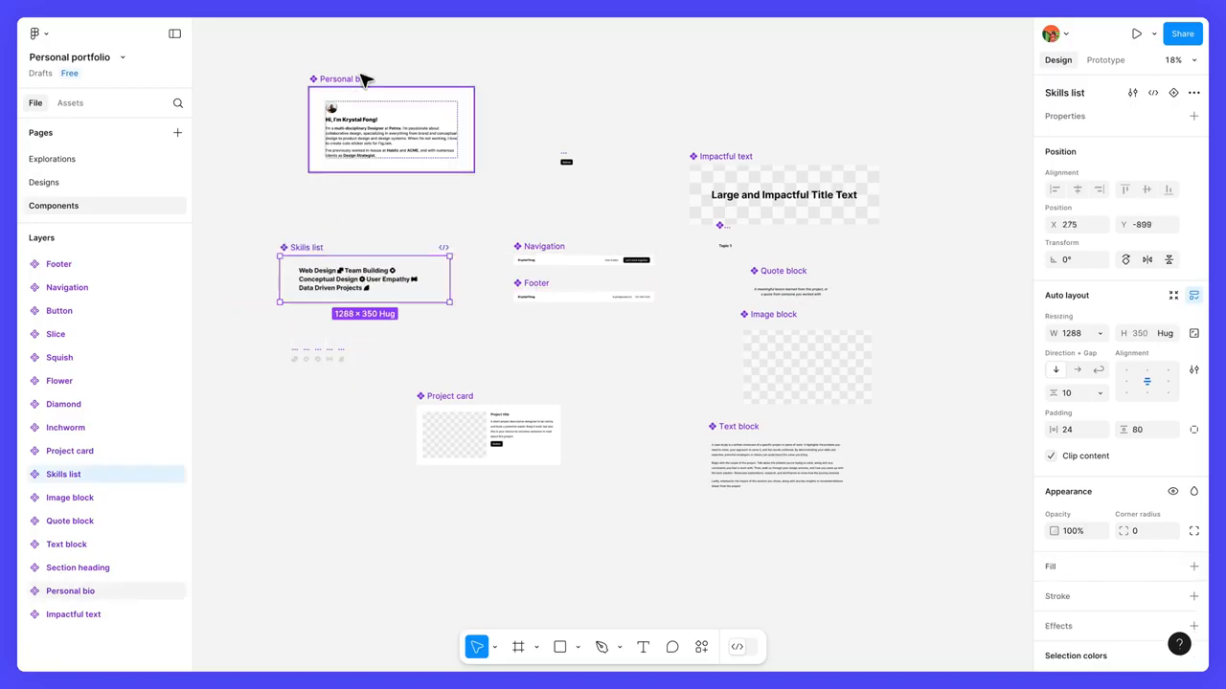
# Step: Place the Personal bio component above Skills list and the Project card component below Text block
pyautogui.moveTo(364, 80); pyautogui.dragTo(334, 115)
pyautogui.moveTo(450, 399); pyautogui.dragTo(752, 532)
# Step: Left-align the six components from Impactful text to Project card and distribute their vertical spacing evenly
pyautogui.moveTo(911, 569); pyautogui.dragTo(696, 145)
pyautogui.click(1055, 194)
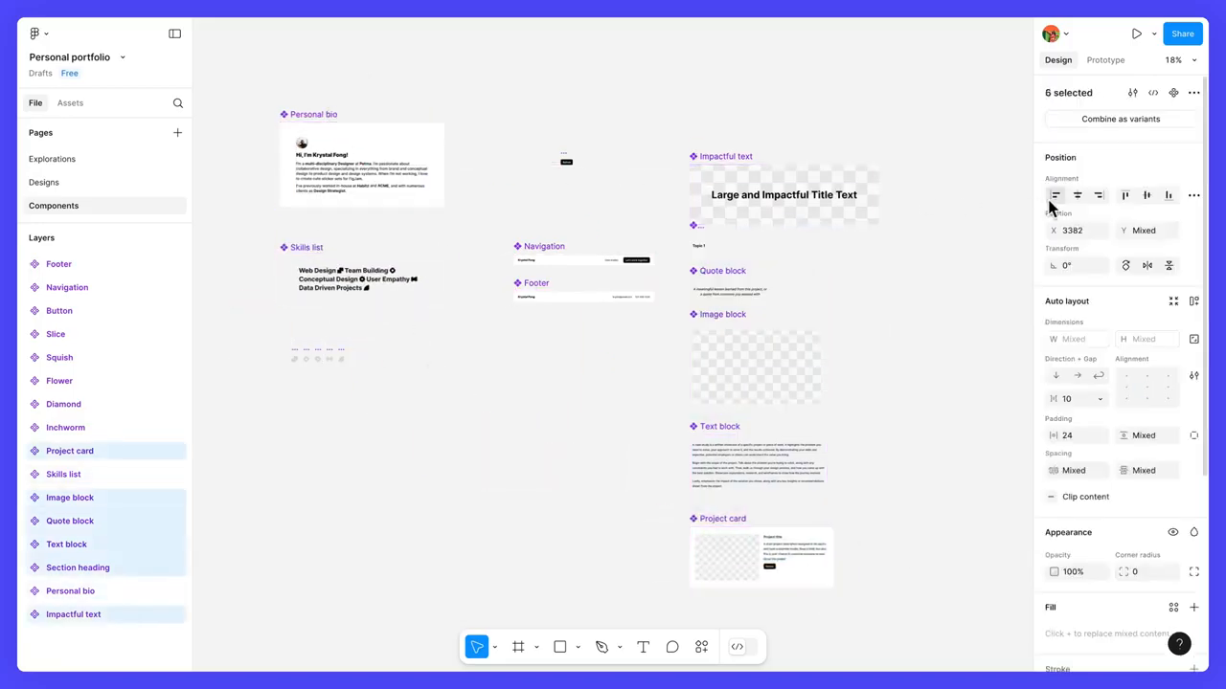
pyautogui.click(1193, 195)
pyautogui.click(1162, 243)
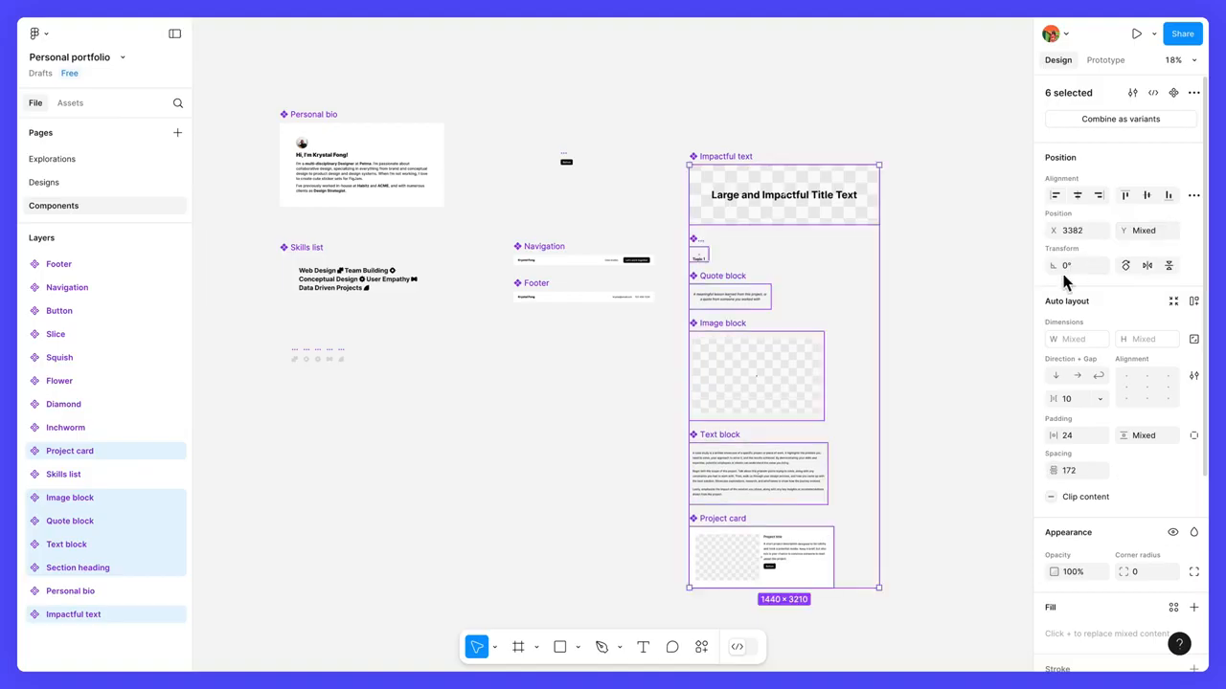
pyautogui.click(943, 310)
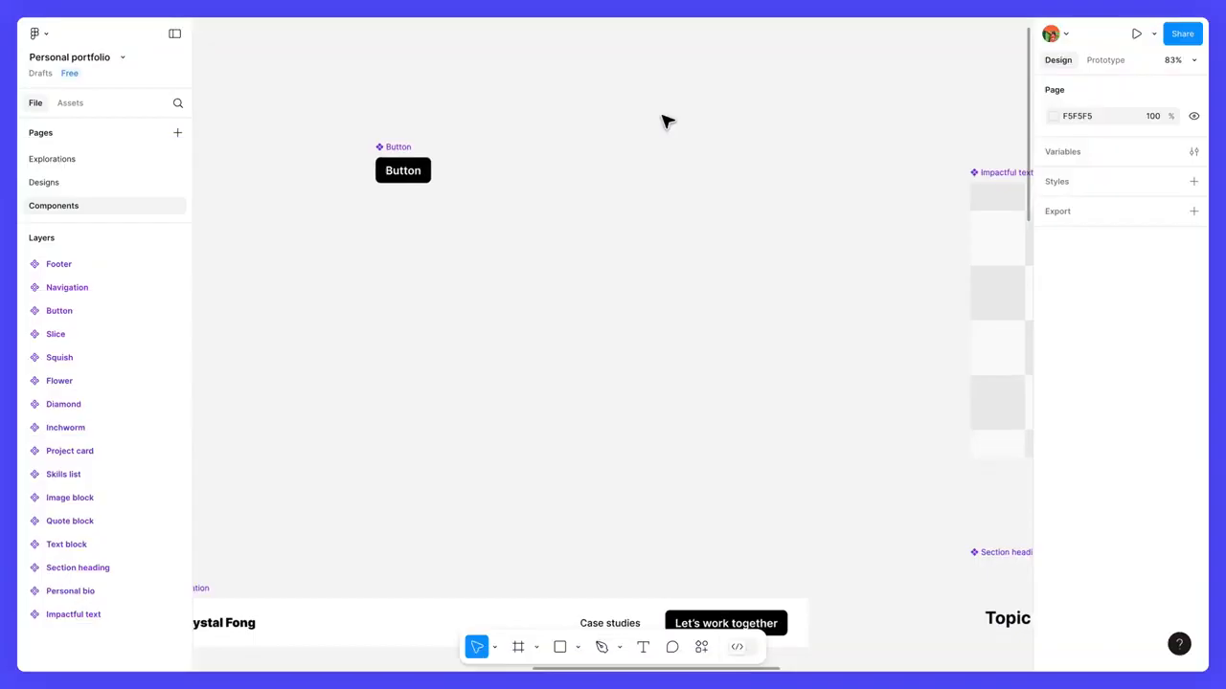
# Step: Draw an empty section about 610 × 501 beside the Button component
pyautogui.click(536, 645)
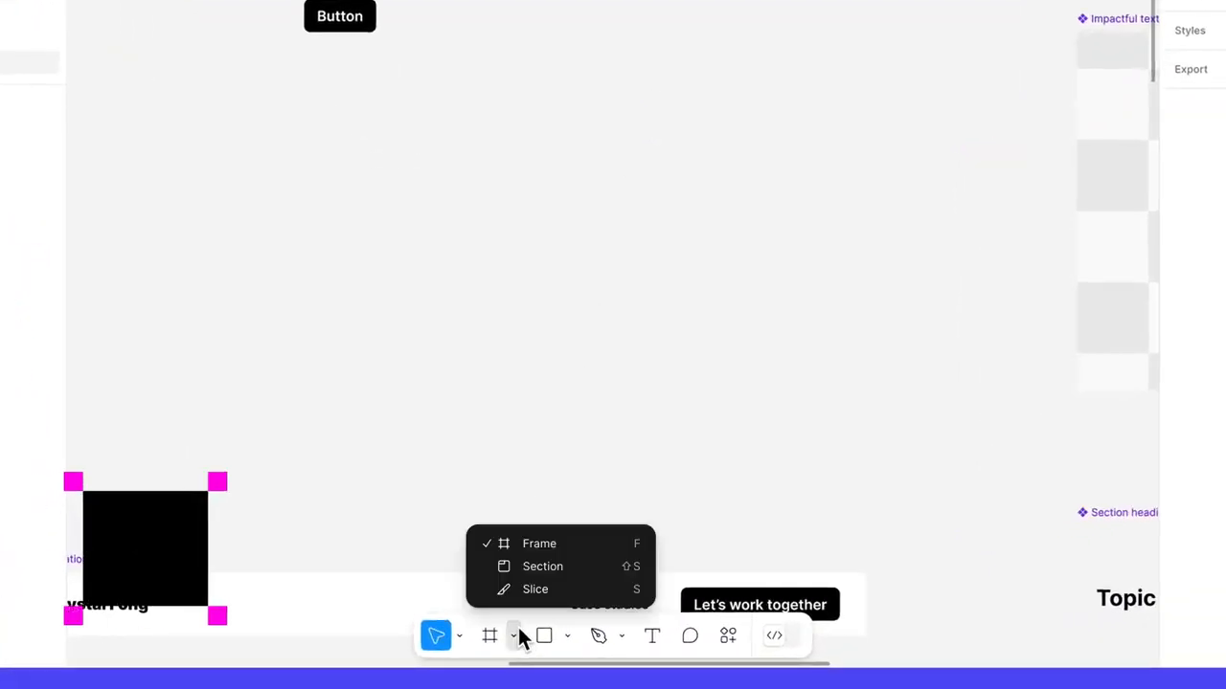
pyautogui.click(579, 566)
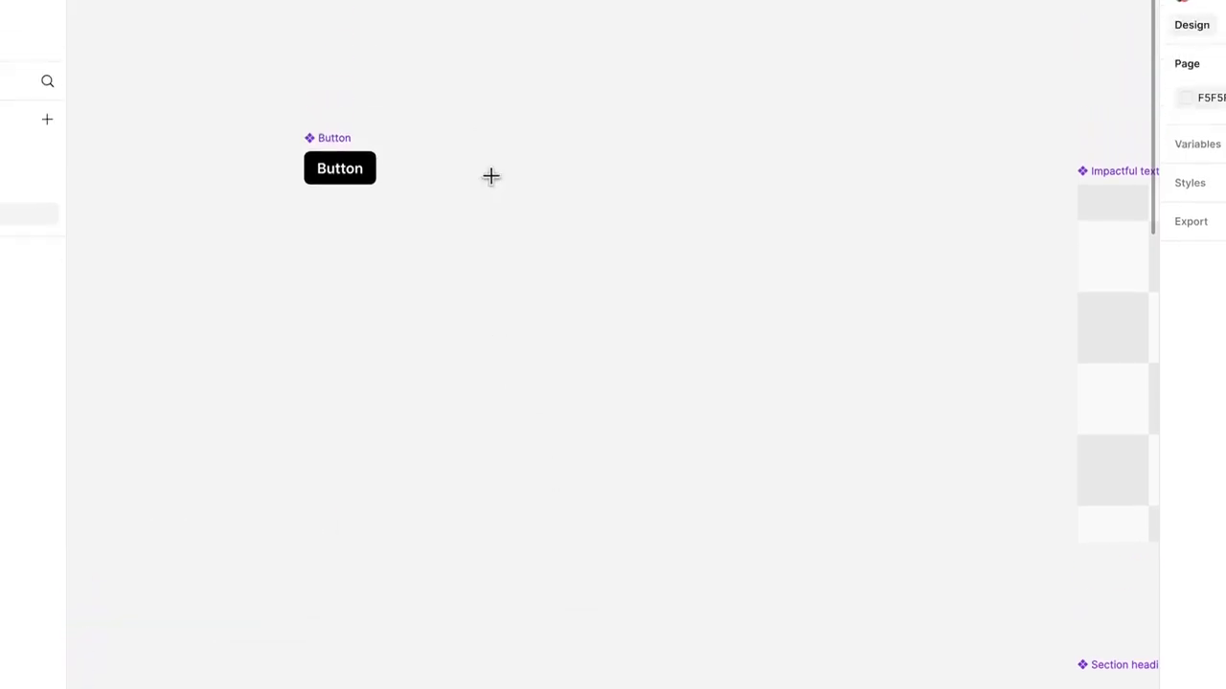
pyautogui.moveTo(468, 140); pyautogui.dragTo(952, 538)
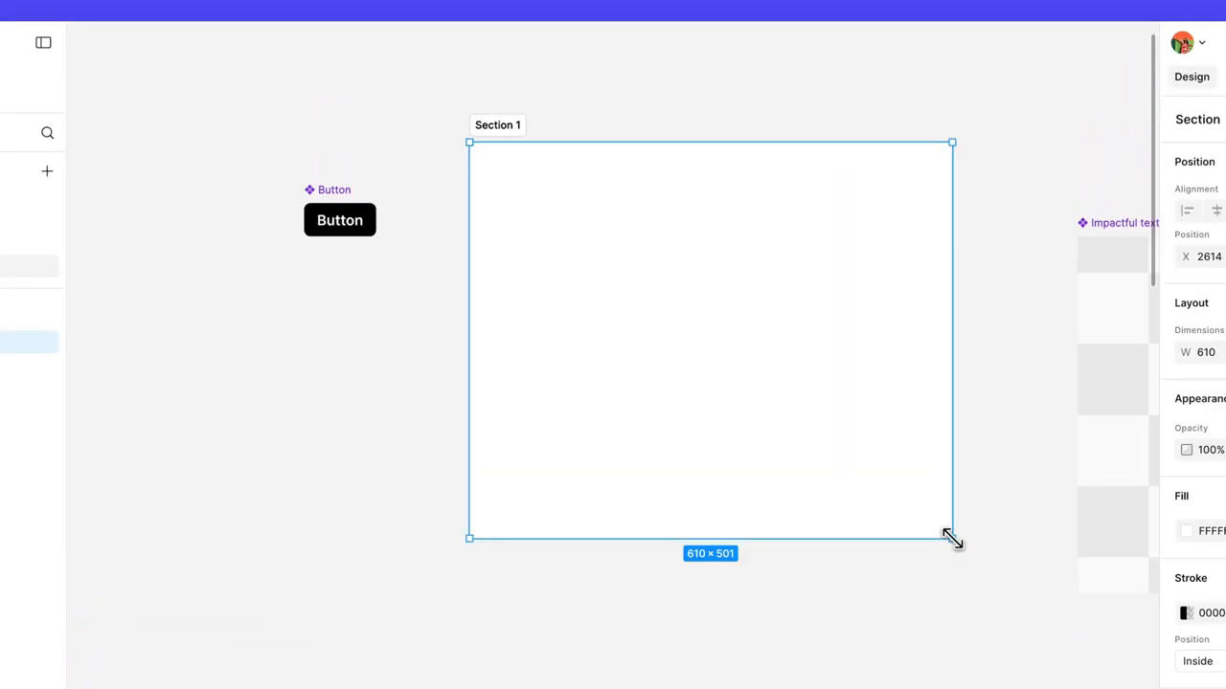
# Step: Rename the new section Button and move the Button component into it
pyautogui.doubleClick(507, 126)
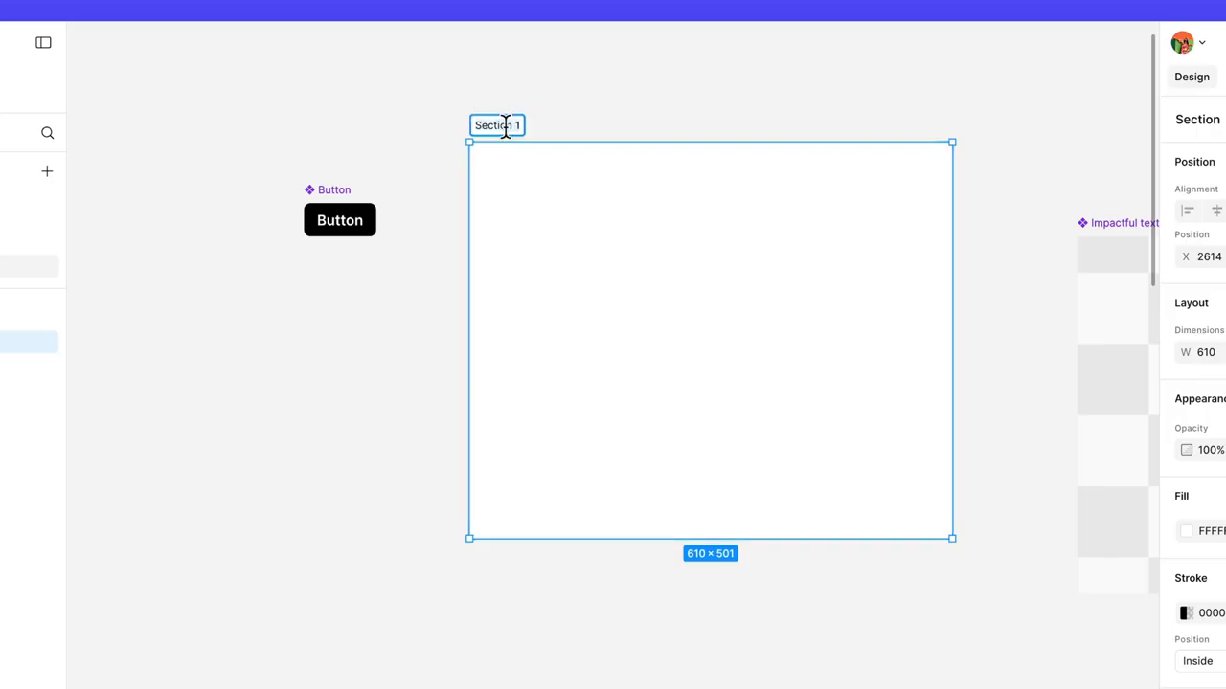
pyautogui.write('Button')
pyautogui.press('Return')
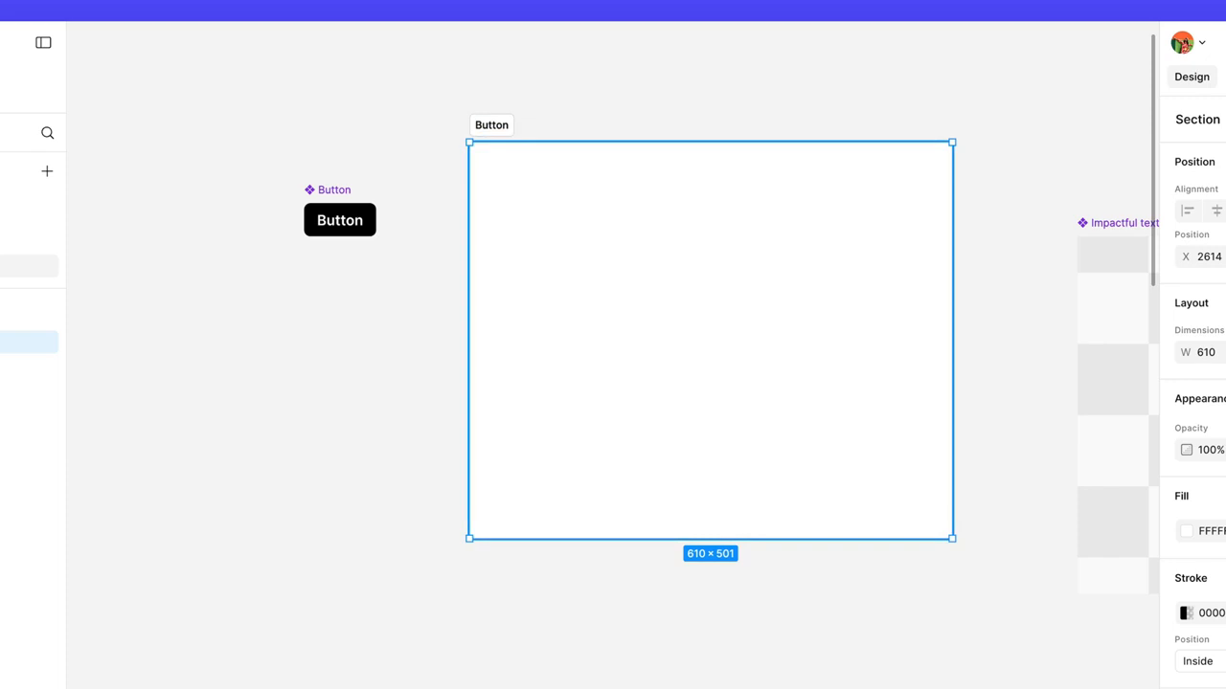
pyautogui.click(329, 194)
pyautogui.moveTo(328, 194); pyautogui.dragTo(702, 316)
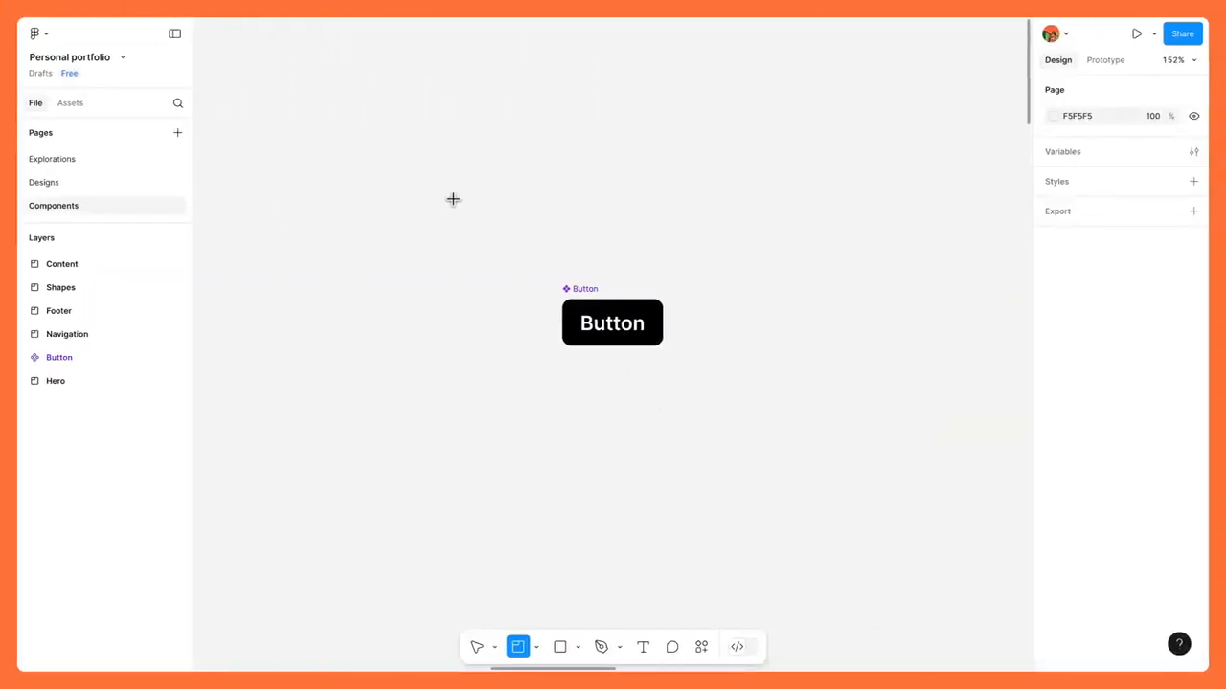
# Step: Draw a section about 361 × 273 around the Button component and name it Button
pyautogui.moveTo(439, 187); pyautogui.dragTo(840, 490)
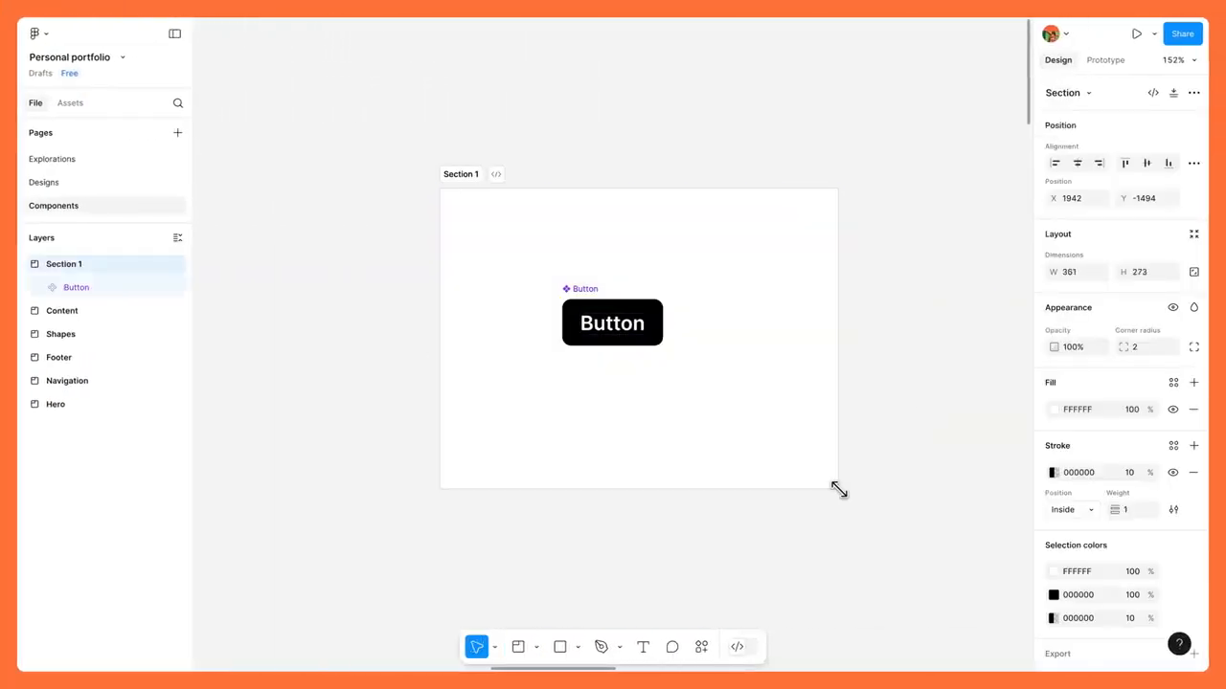
pyautogui.doubleClick(460, 175)
pyautogui.write('Button')
pyautogui.press('Return')
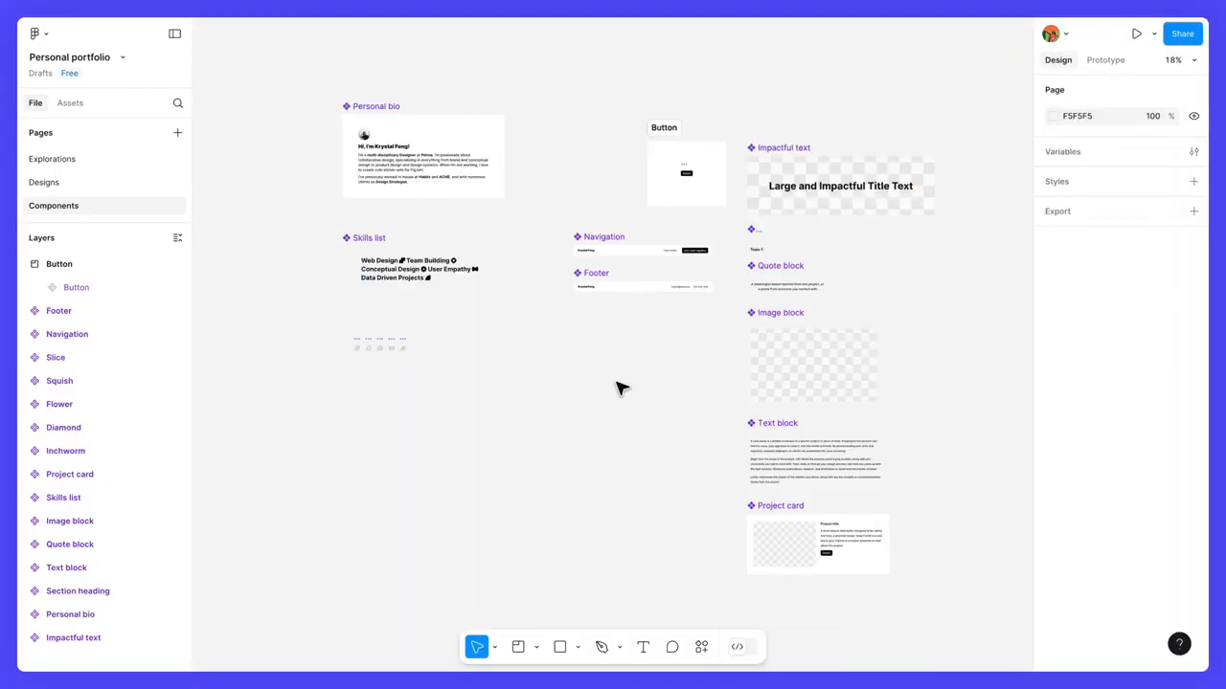
# Step: Move the Personal bio and Impactful text components below Footer, one above the other
pyautogui.moveTo(431, 127); pyautogui.dragTo(585, 328)
pyautogui.moveTo(793, 156); pyautogui.dragTo(546, 438)
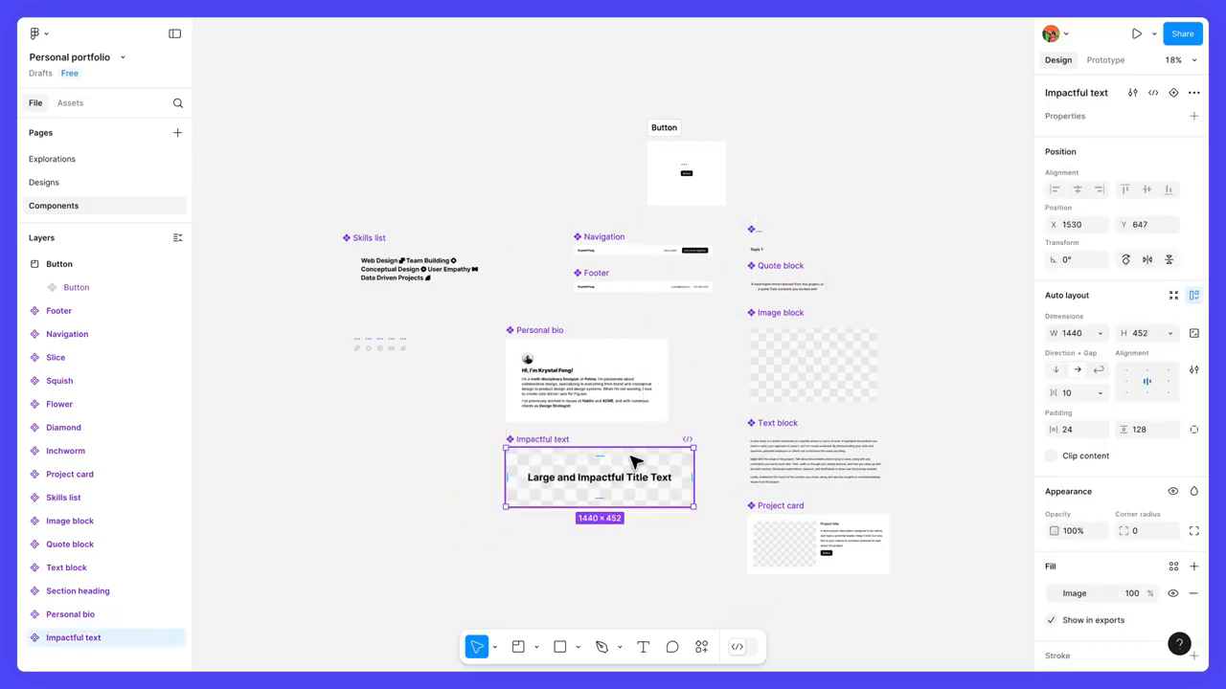
# Step: Wrap the Personal bio and Impactful text components in a new section and name it Hero
pyautogui.scroll(5, 657, 470)
pyautogui.scroll(1, 657, 470)
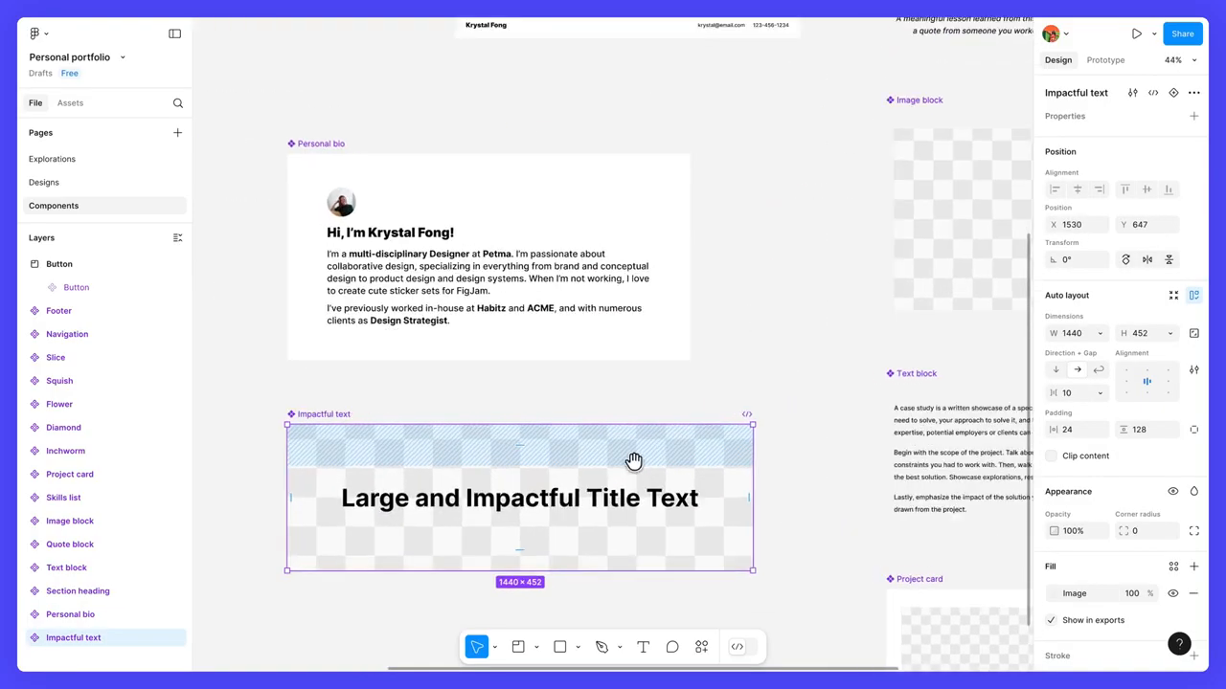
pyautogui.moveTo(632, 460); pyautogui.dragTo(676, 438)
pyautogui.keyDown('shift'); pyautogui.click(438, 156); pyautogui.keyUp('shift')
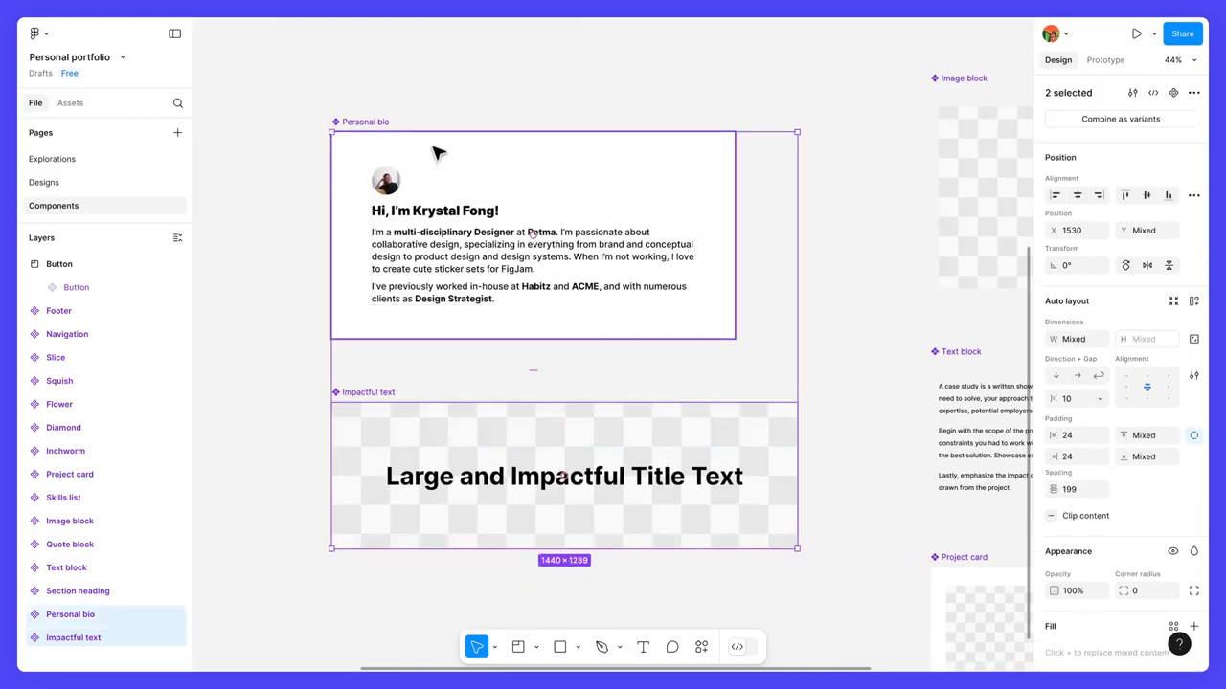
pyautogui.rightClick(474, 159)
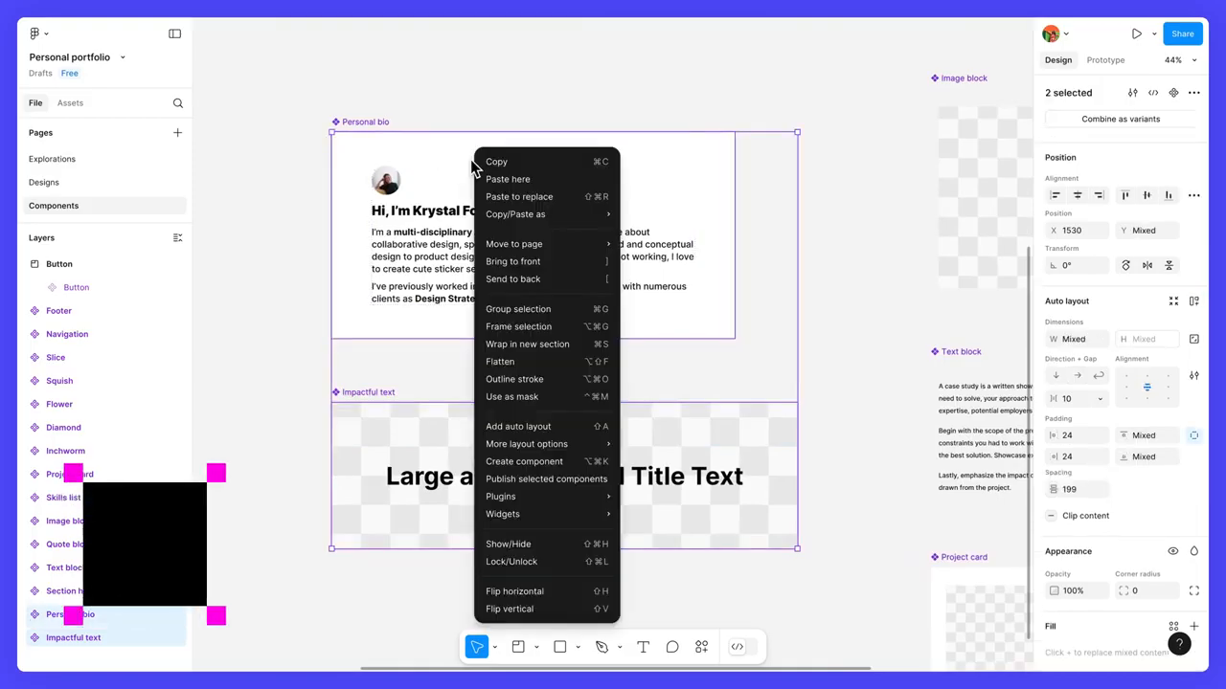
pyautogui.click(578, 346)
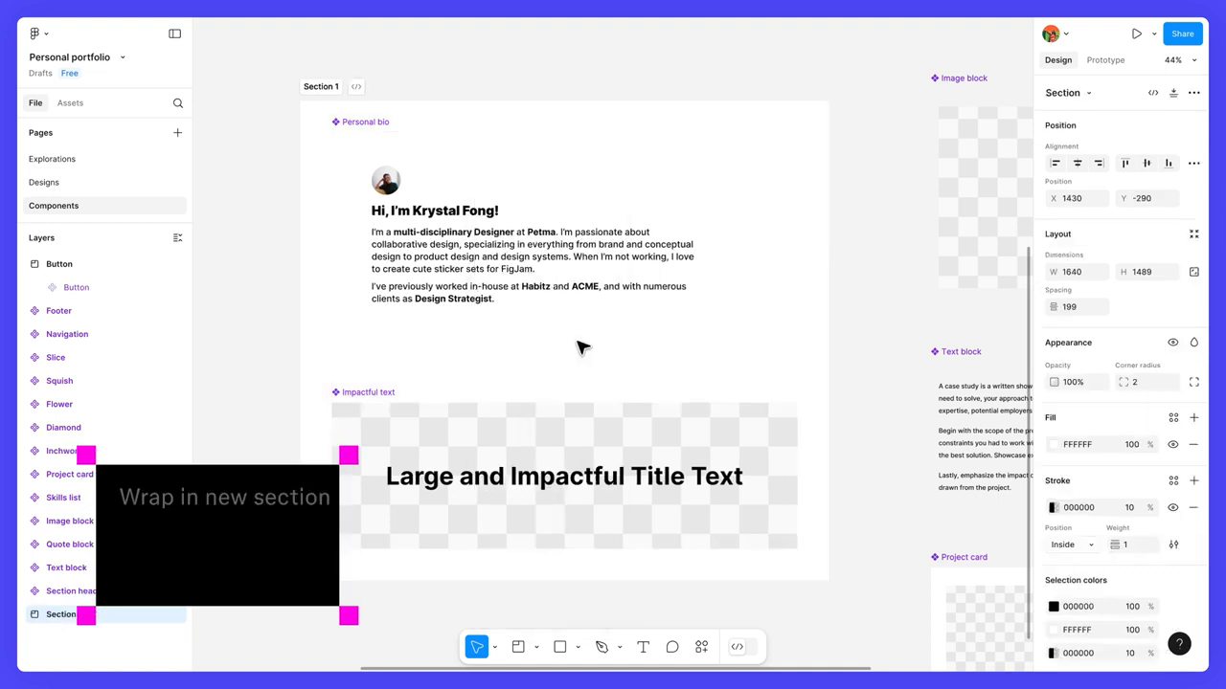
pyautogui.doubleClick(321, 86)
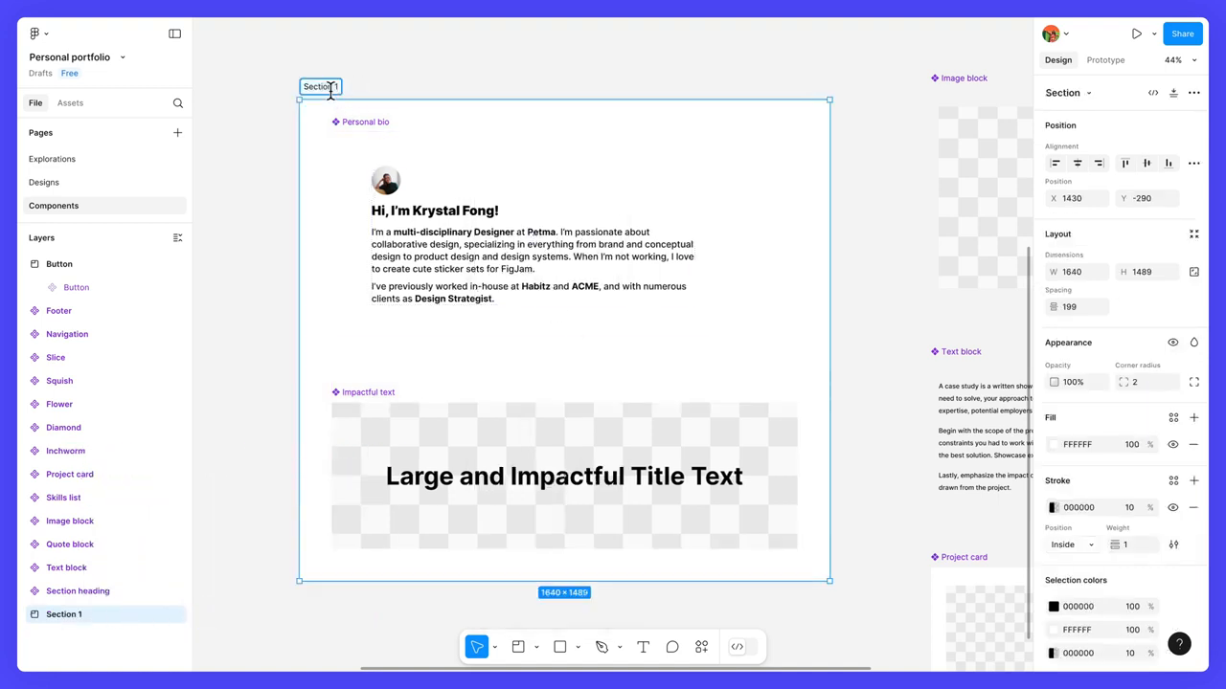
pyautogui.write('Hero')
pyautogui.press('Return')
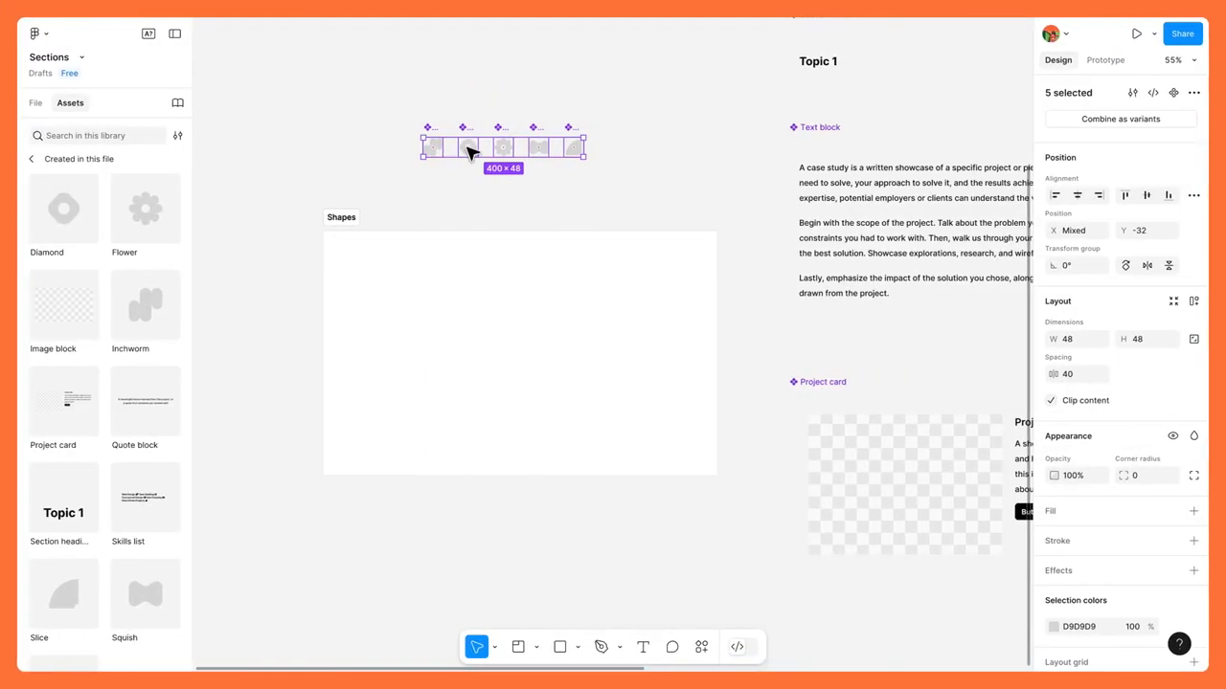
# Step: Move the five shape components into the centre of the Shapes section
pyautogui.moveTo(466, 150); pyautogui.dragTo(483, 353)
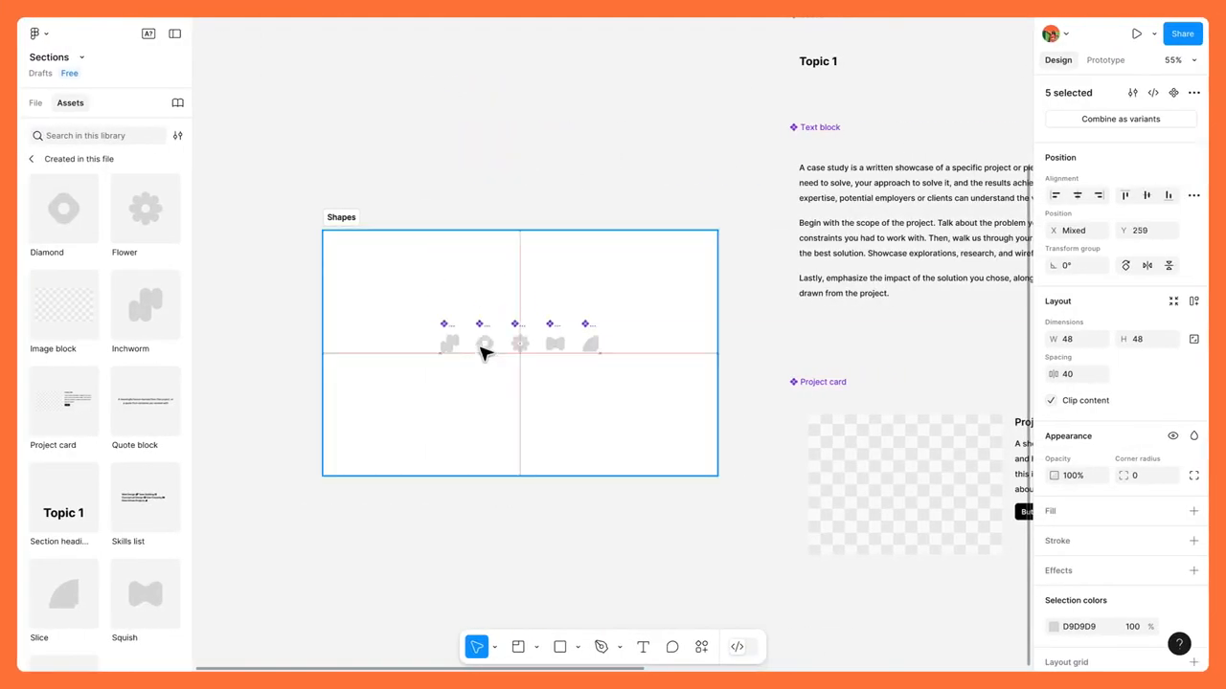
pyautogui.hotkey('shift', 'a')
pyautogui.scroll(-2, 182, 462)
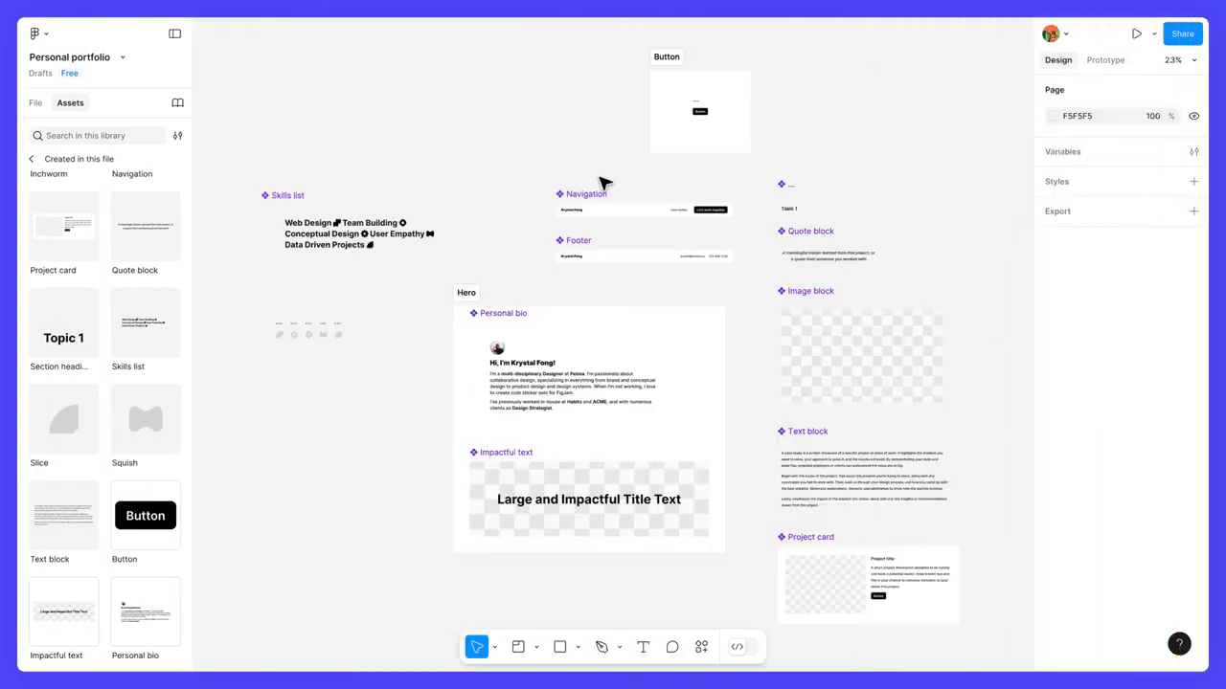
# Step: Shift the Navigation and Footer components left above the Hero section, leaving more space between them
pyautogui.moveTo(594, 190); pyautogui.dragTo(547, 166)
pyautogui.moveTo(570, 239); pyautogui.dragTo(522, 239)
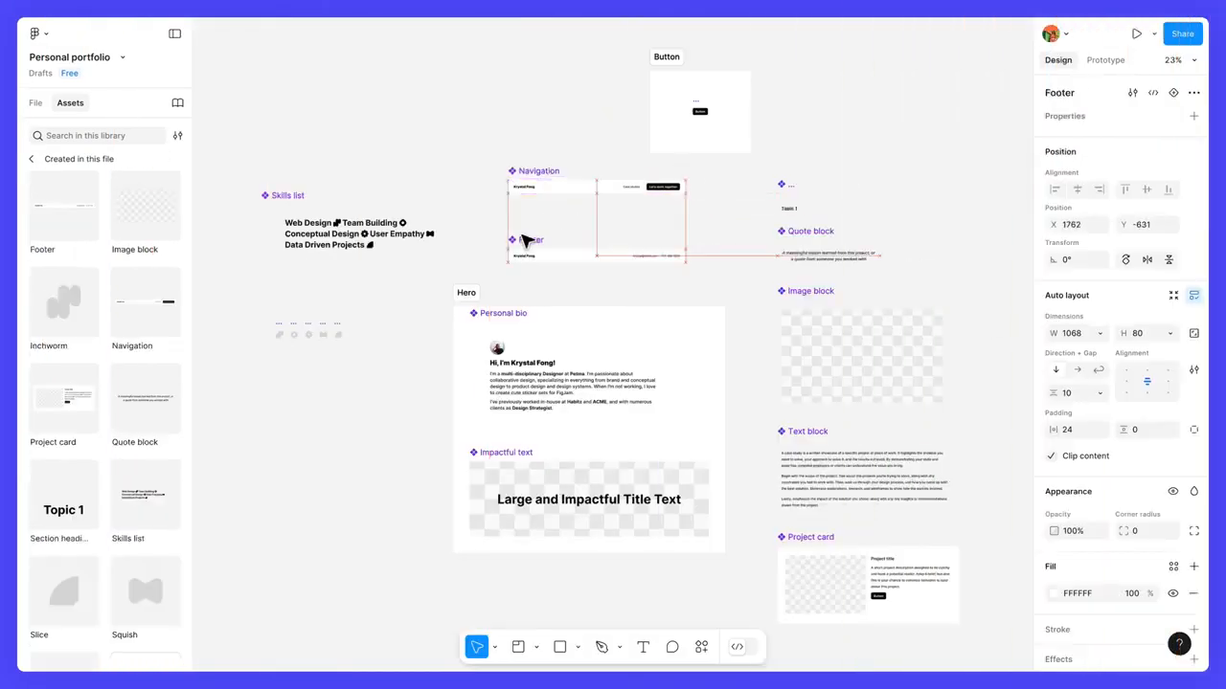
# Step: Draw a section about 1232 × 352 around the Navigation component and name it Navigation
pyautogui.press('f')
pyautogui.moveTo(494, 153); pyautogui.dragTo(700, 211)
pyautogui.write('Navigation')
pyautogui.press('Return')
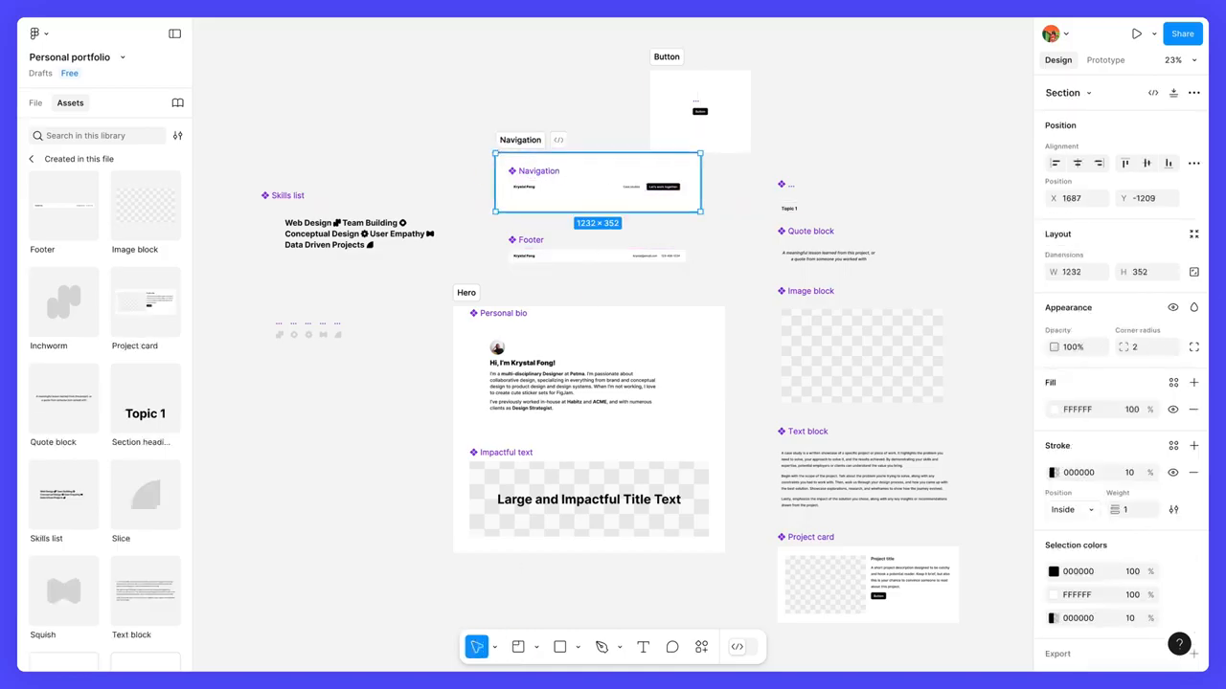
# Step: Draw a section about 1257 × 280 around the Footer component and name it Footer
pyautogui.click(533, 253)
pyautogui.press('f')
pyautogui.moveTo(487, 232); pyautogui.dragTo(696, 281)
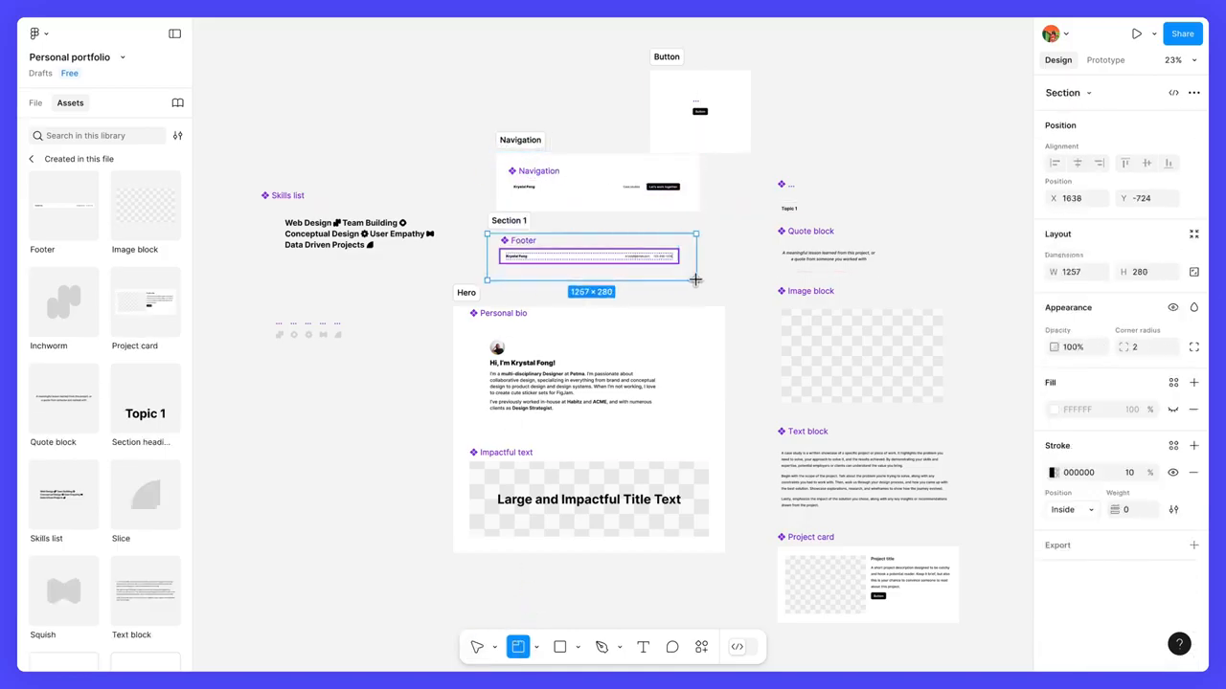
pyautogui.doubleClick(504, 220)
pyautogui.write('Footer')
pyautogui.press('Return')
# Step: Draw a section about 909 × 391 around the five shape components and name it Shapes
pyautogui.press('f')
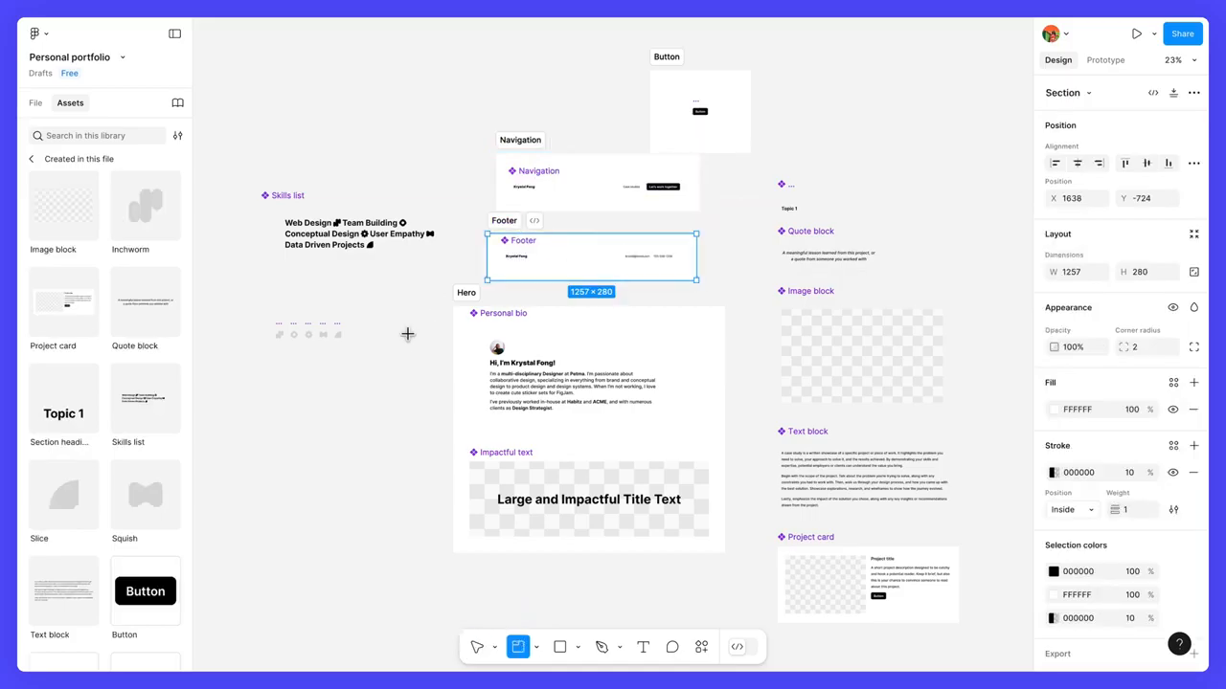
pyautogui.moveTo(247, 300); pyautogui.dragTo(400, 364)
pyautogui.doubleClick(270, 288)
pyautogui.write('Shapes')
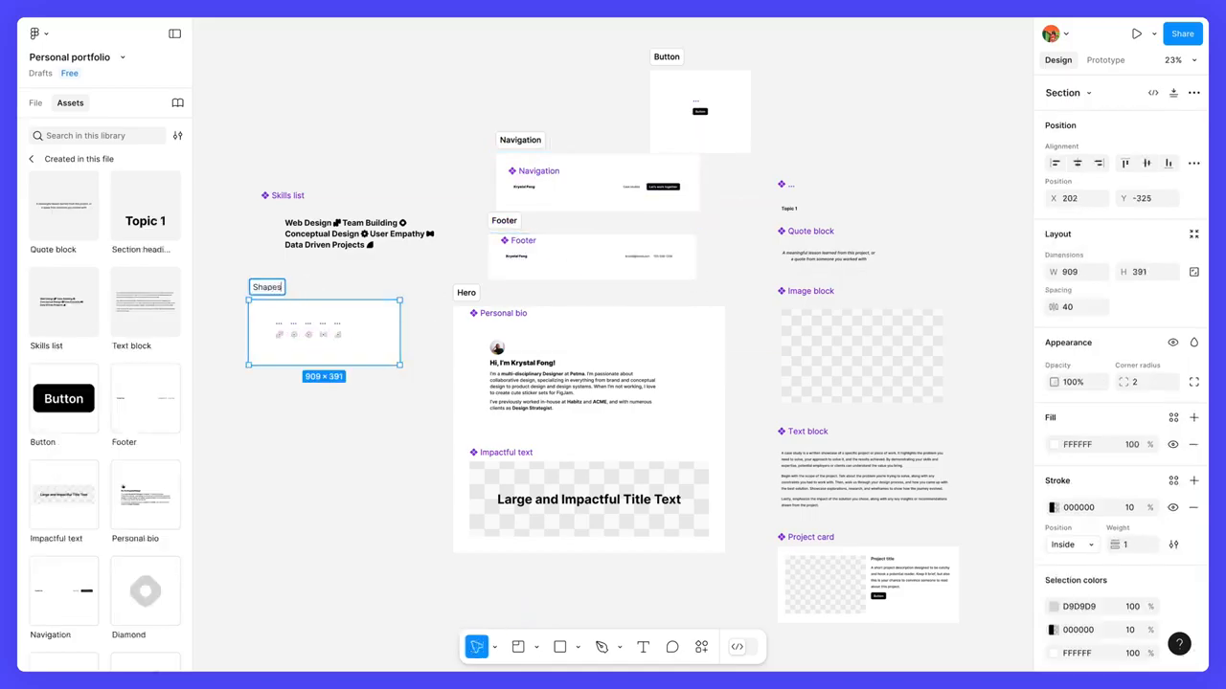
pyautogui.press('Return')
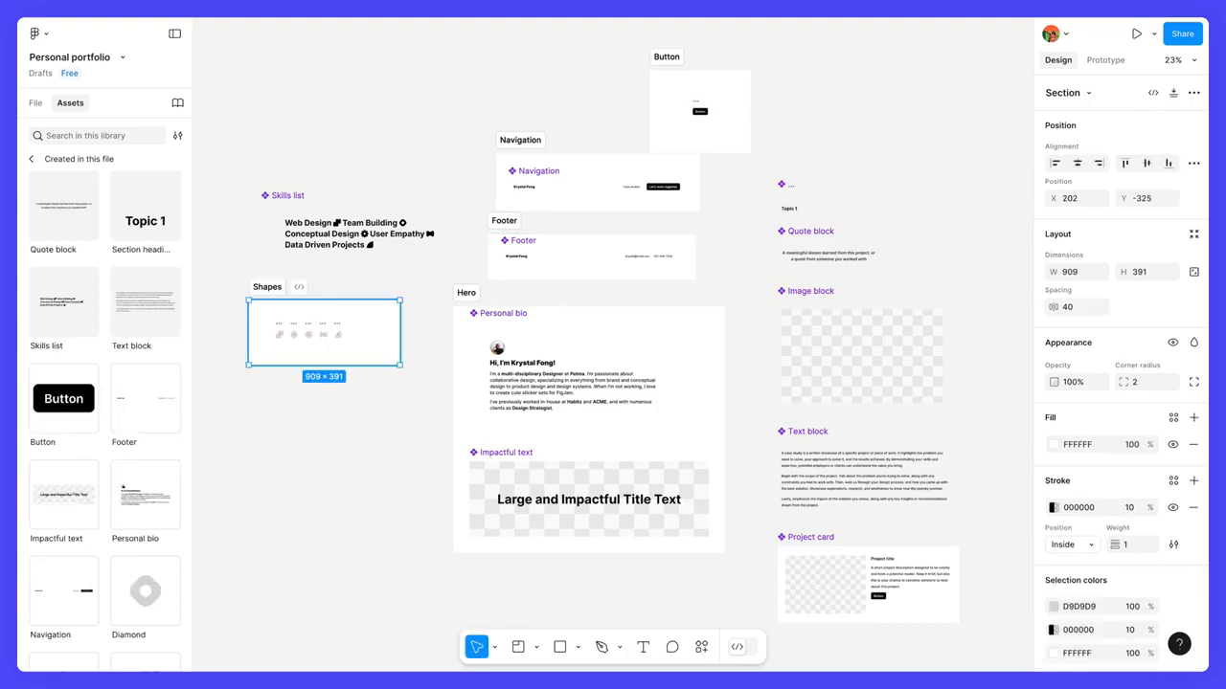
# Step: Move Skills list above the column of content components and enclose them all in a new section named Content
pyautogui.moveTo(300, 211); pyautogui.dragTo(764, 130)
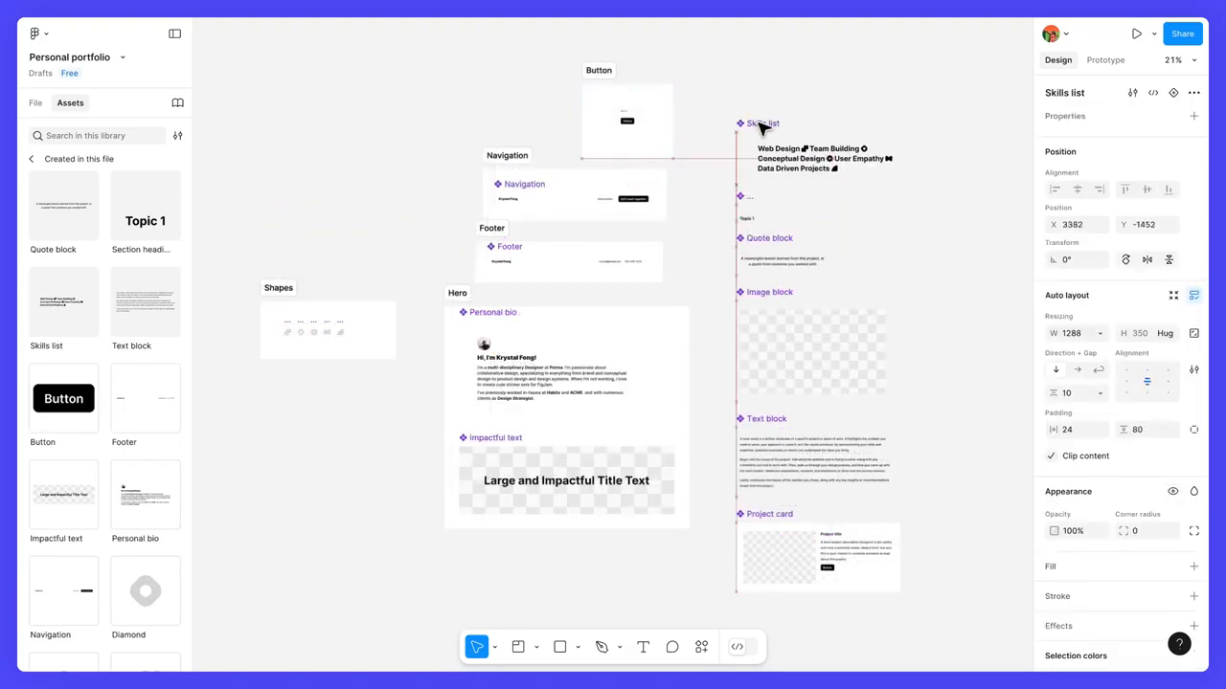
pyautogui.press('space')
pyautogui.moveTo(894, 242); pyautogui.dragTo(744, 233)
pyautogui.hotkey('shift', 's')
pyautogui.moveTo(561, 87); pyautogui.dragTo(805, 603)
pyautogui.doubleClick(590, 75)
pyautogui.write('Content')
pyautogui.press('Return')
# Step: Stack the Button, Navigation and Footer sections between Hero and Content, and place the Shapes section below Hero
pyautogui.press('space')
pyautogui.moveTo(631, 160); pyautogui.dragTo(821, 180)
pyautogui.moveTo(496, 299); pyautogui.dragTo(287, 59)
pyautogui.moveTo(317, 295); pyautogui.dragTo(294, 342)
pyautogui.moveTo(556, 237); pyautogui.dragTo(575, 290)
pyautogui.moveTo(561, 178); pyautogui.dragTo(573, 220)
pyautogui.moveTo(645, 68); pyautogui.dragTo(562, 94)
# Step: Line up the tops of the Hero and Content sections with the Button section and lower the Shapes section slightly
pyautogui.moveTo(290, 62); pyautogui.dragTo(285, 84)
pyautogui.moveTo(295, 343); pyautogui.dragTo(284, 385)
pyautogui.moveTo(286, 84); pyautogui.dragTo(286, 104)
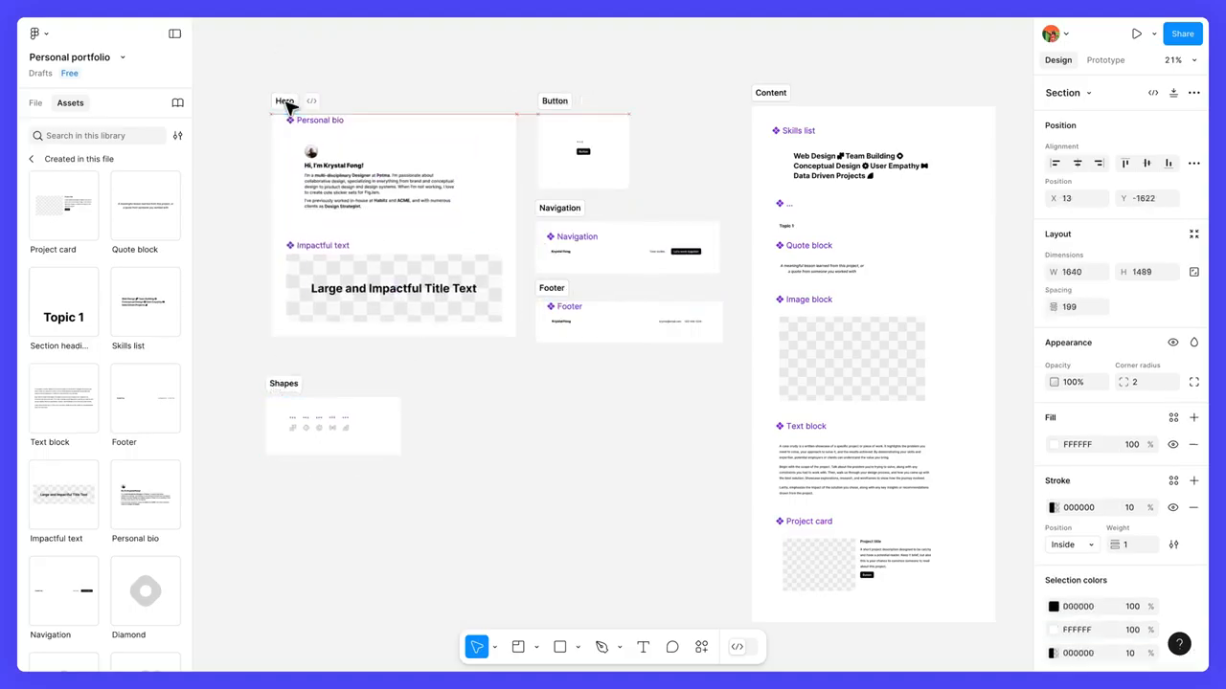
pyautogui.moveTo(769, 97); pyautogui.dragTo(769, 105)
pyautogui.click(878, 78)
pyautogui.moveTo(901, 82); pyautogui.dragTo(891, 73)
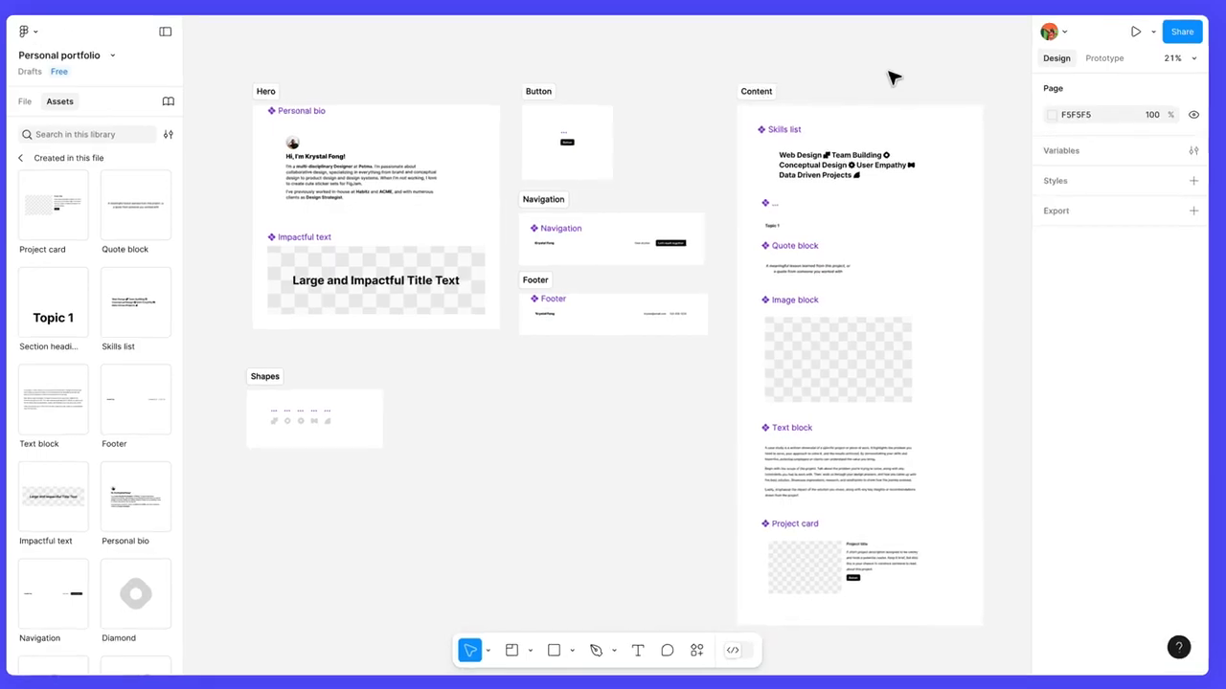
# Step: Set the fill colour of the Content, Navigation, Footer and Hero sections to DDDDDD
pyautogui.click(763, 94)
pyautogui.keyDown('shift'); pyautogui.click(548, 201); pyautogui.keyUp('shift')
pyautogui.keyDown('shift'); pyautogui.click(542, 280); pyautogui.keyUp('shift')
pyautogui.keyDown('shift'); pyautogui.click(83, 60); pyautogui.keyUp('shift')
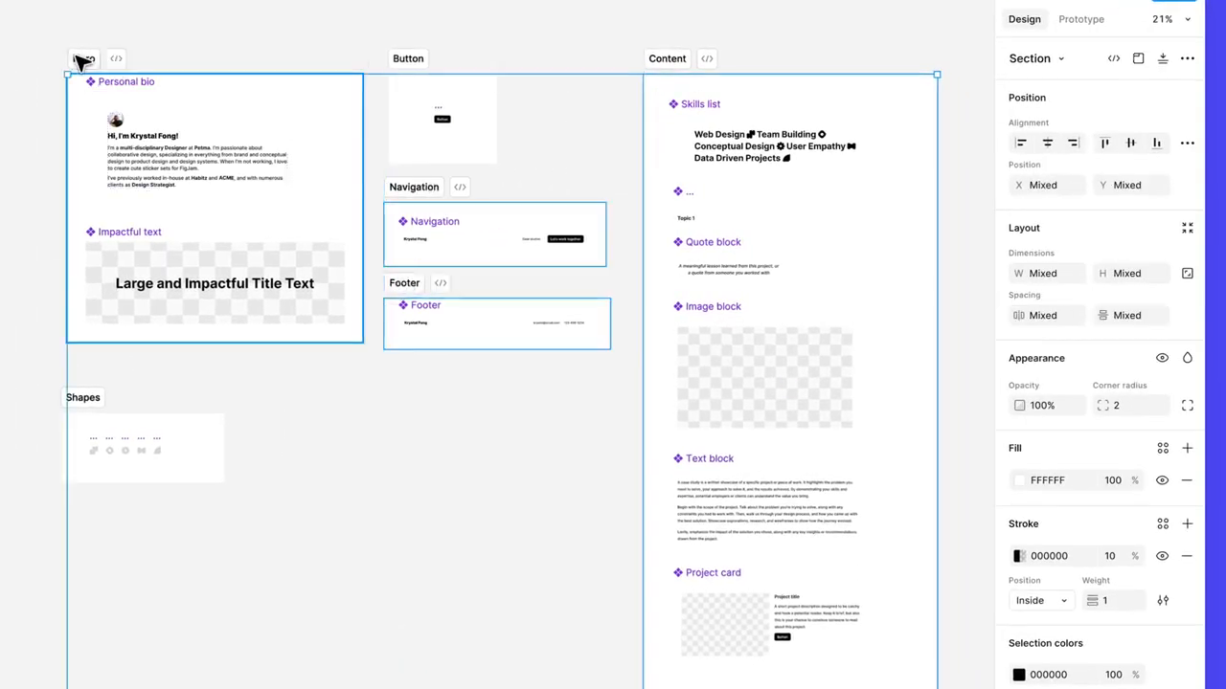
pyautogui.click(1049, 487)
pyautogui.write('D')
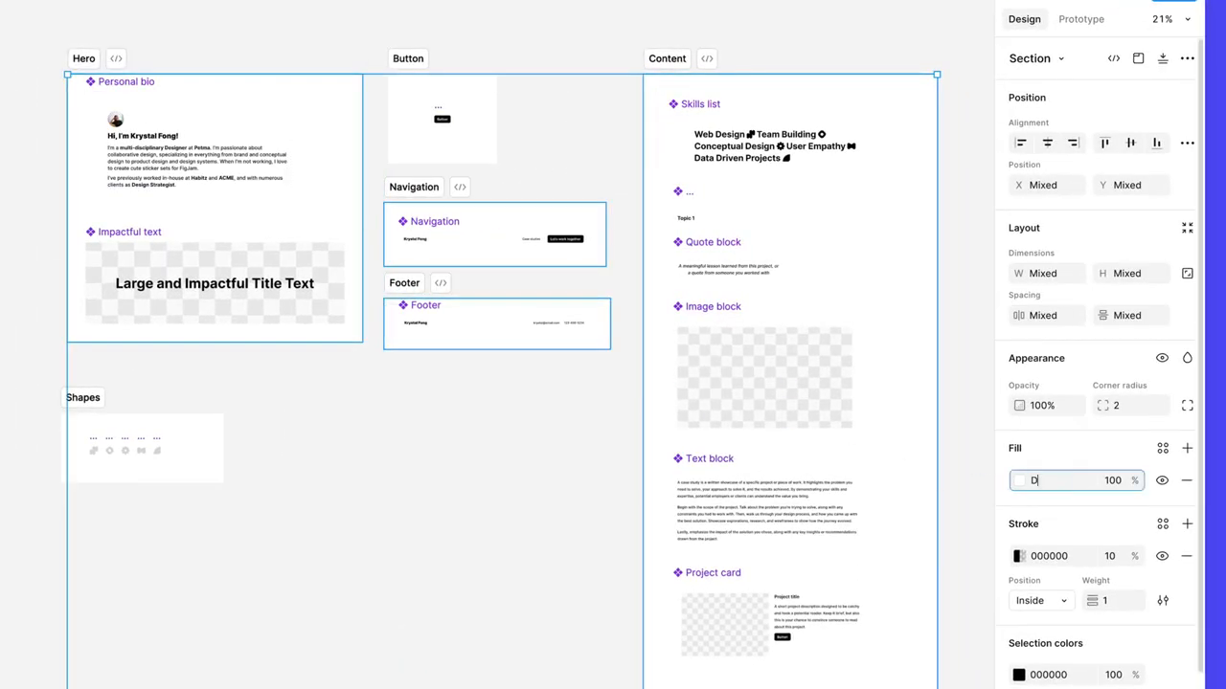
pyautogui.write('DDDDD')
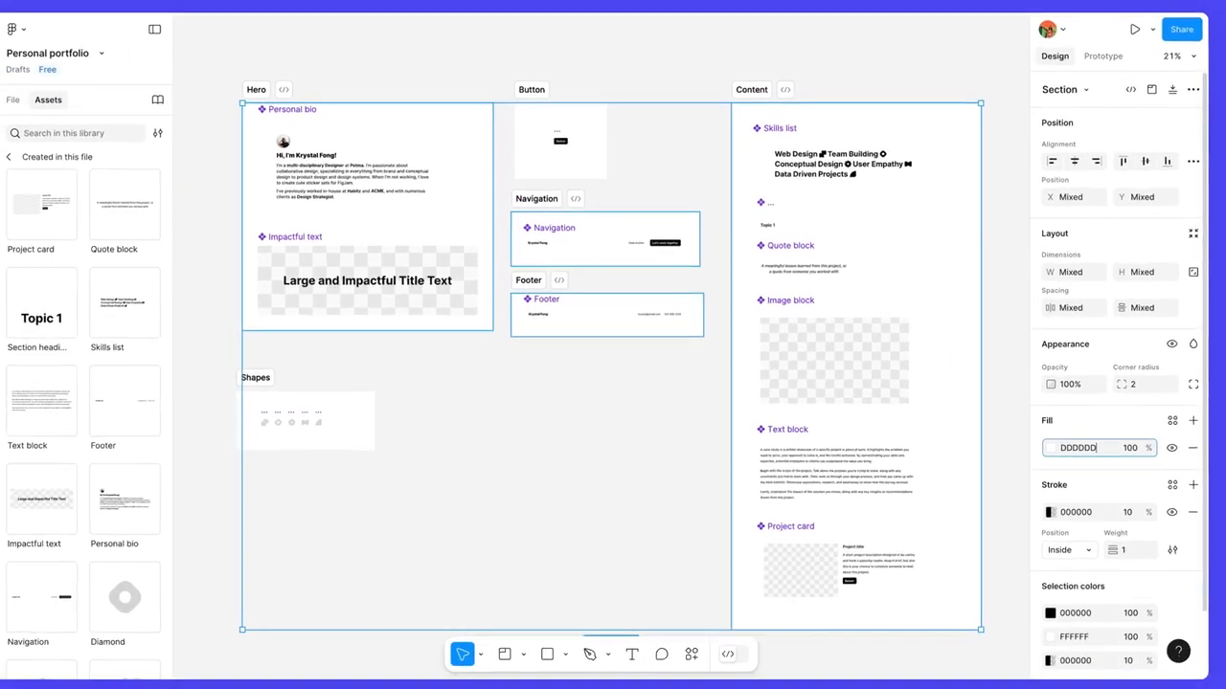
pyautogui.press('Return')
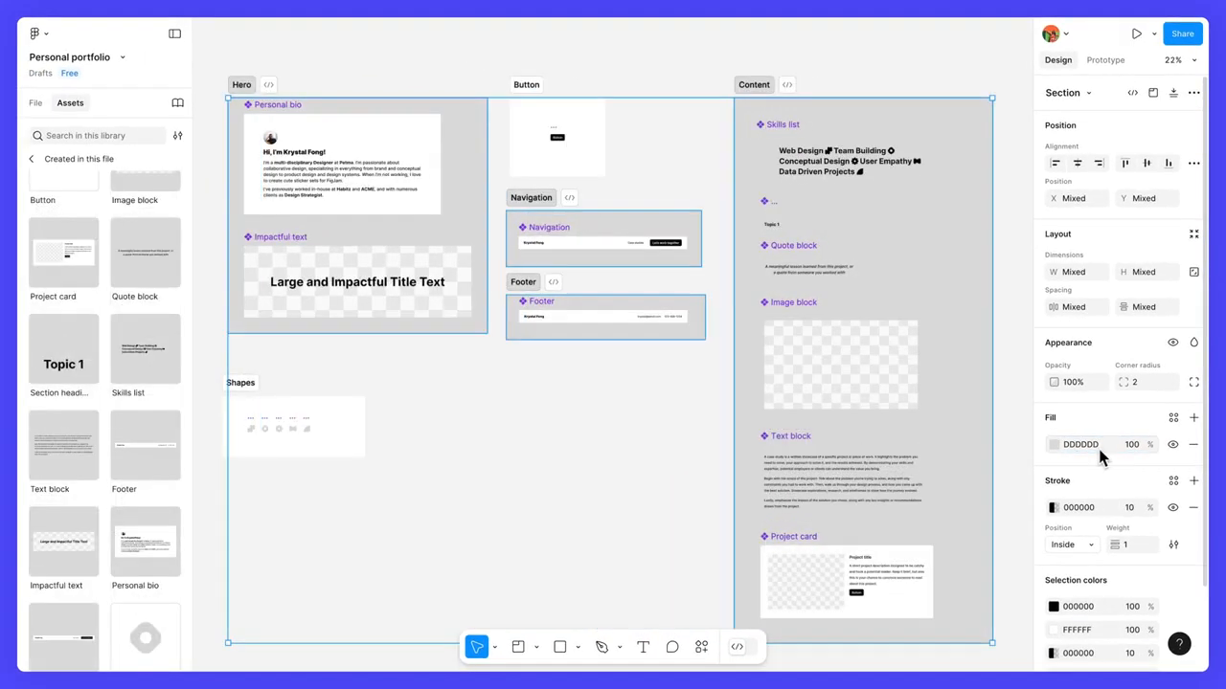
pyautogui.click(610, 410)
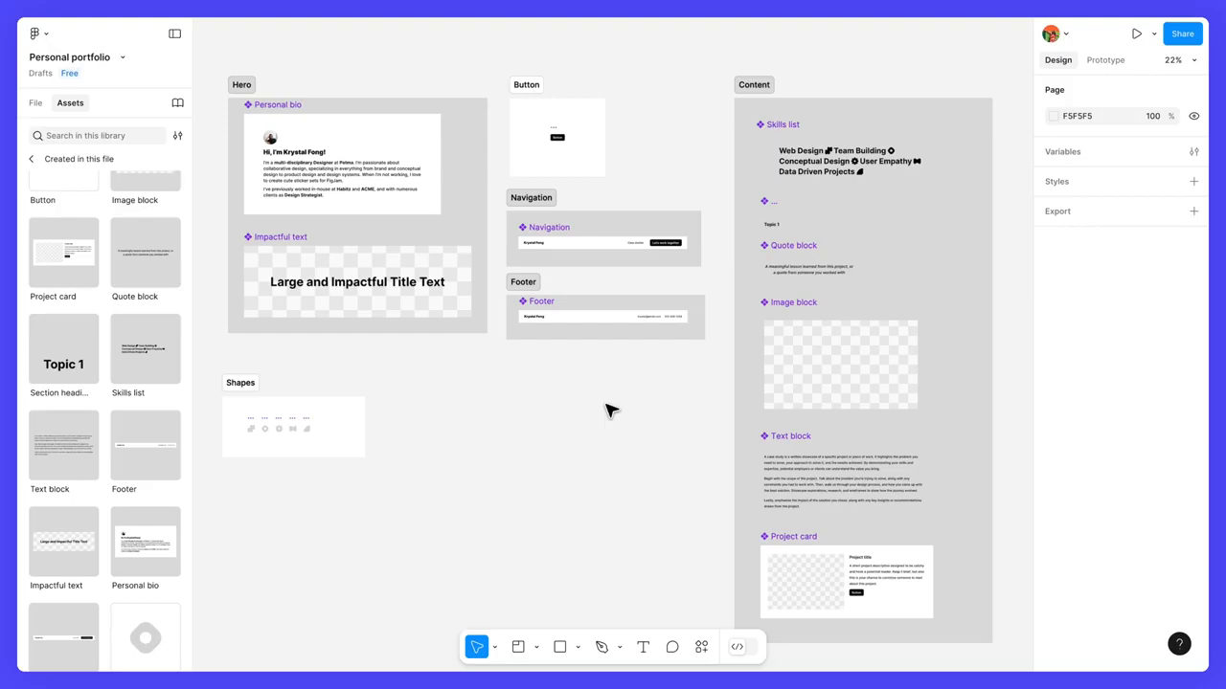
# Step: Remove the fill from the Personal bio component and from the content frame nested inside it
pyautogui.click(434, 205)
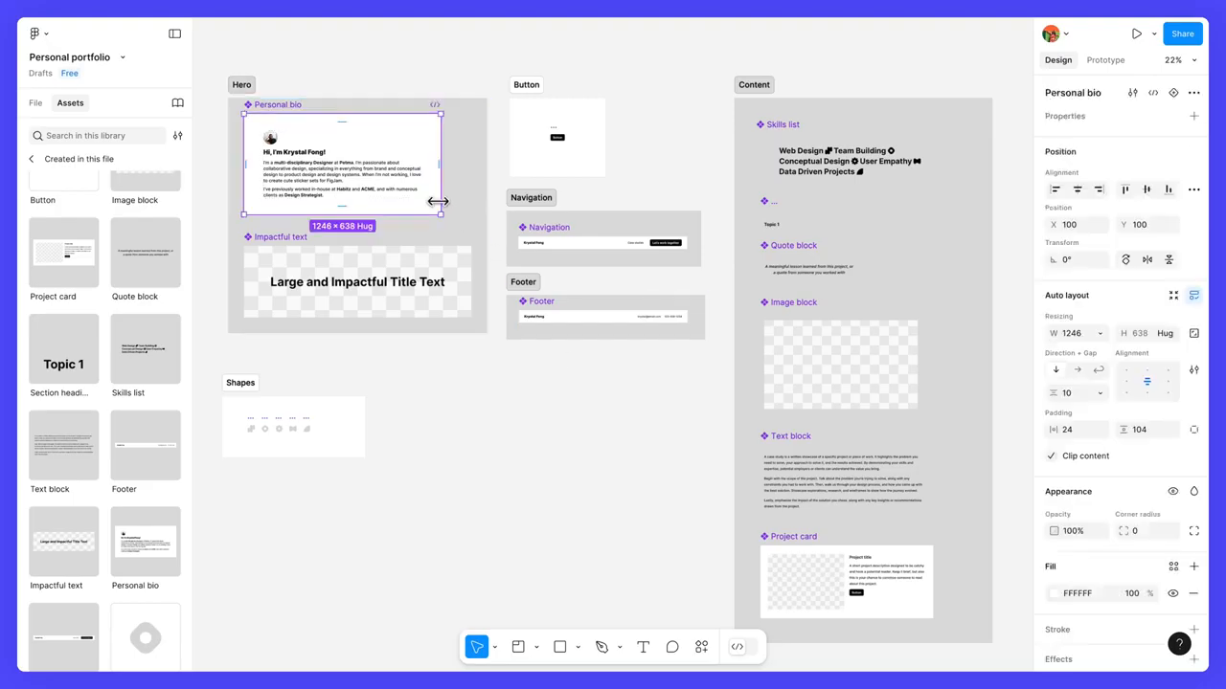
pyautogui.scroll(-2, 1087, 498)
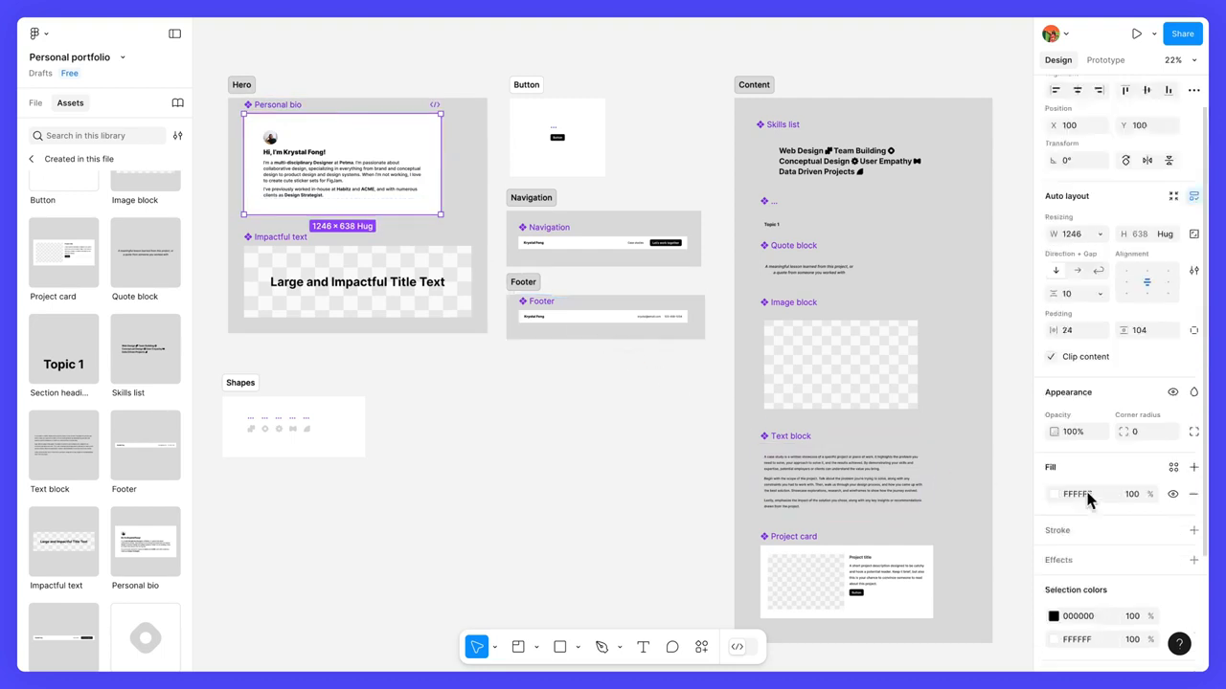
pyautogui.click(1192, 495)
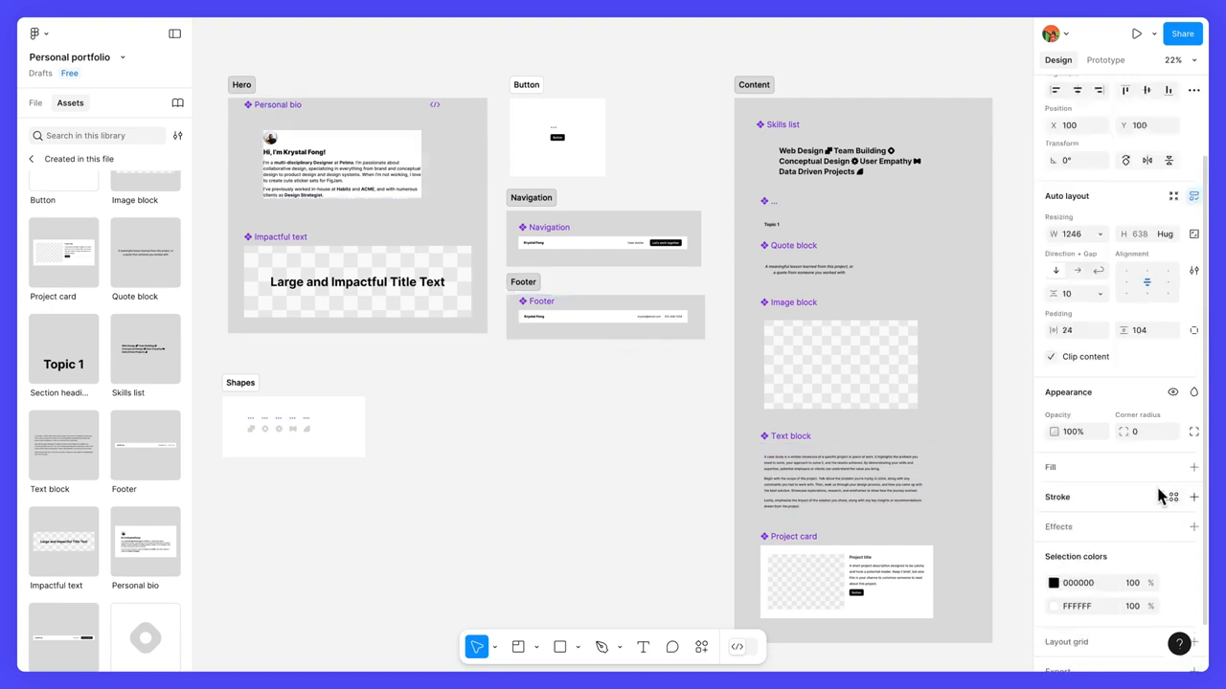
pyautogui.doubleClick(417, 192)
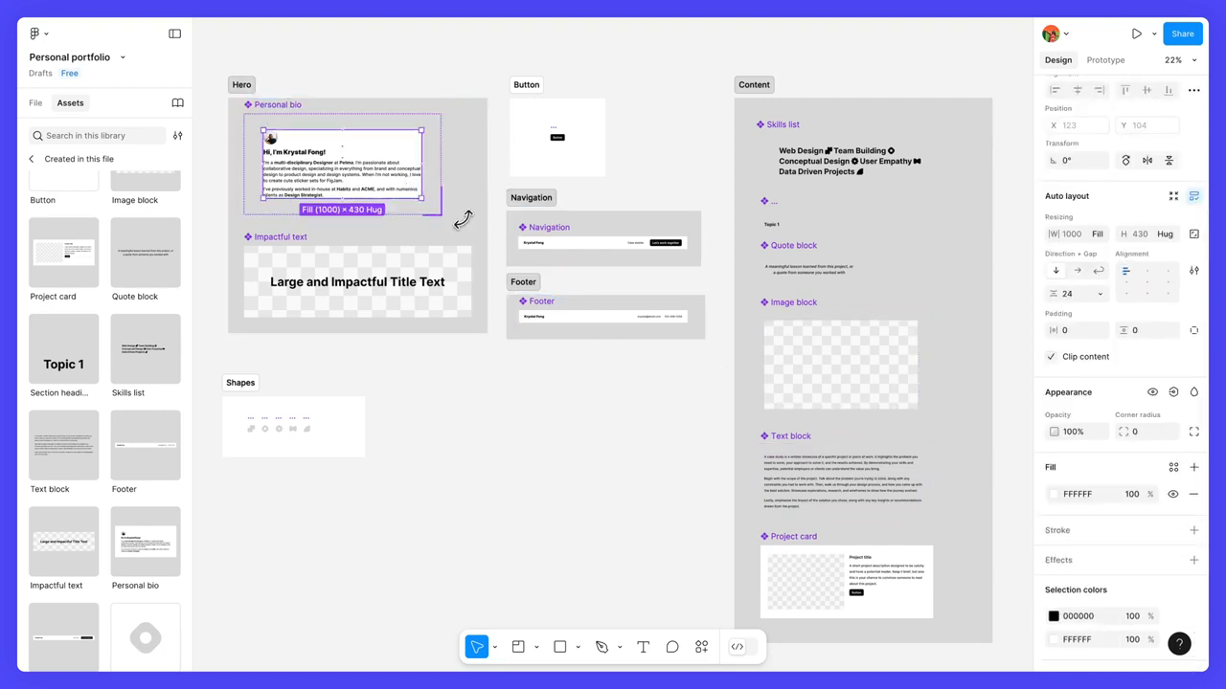
pyautogui.click(1192, 494)
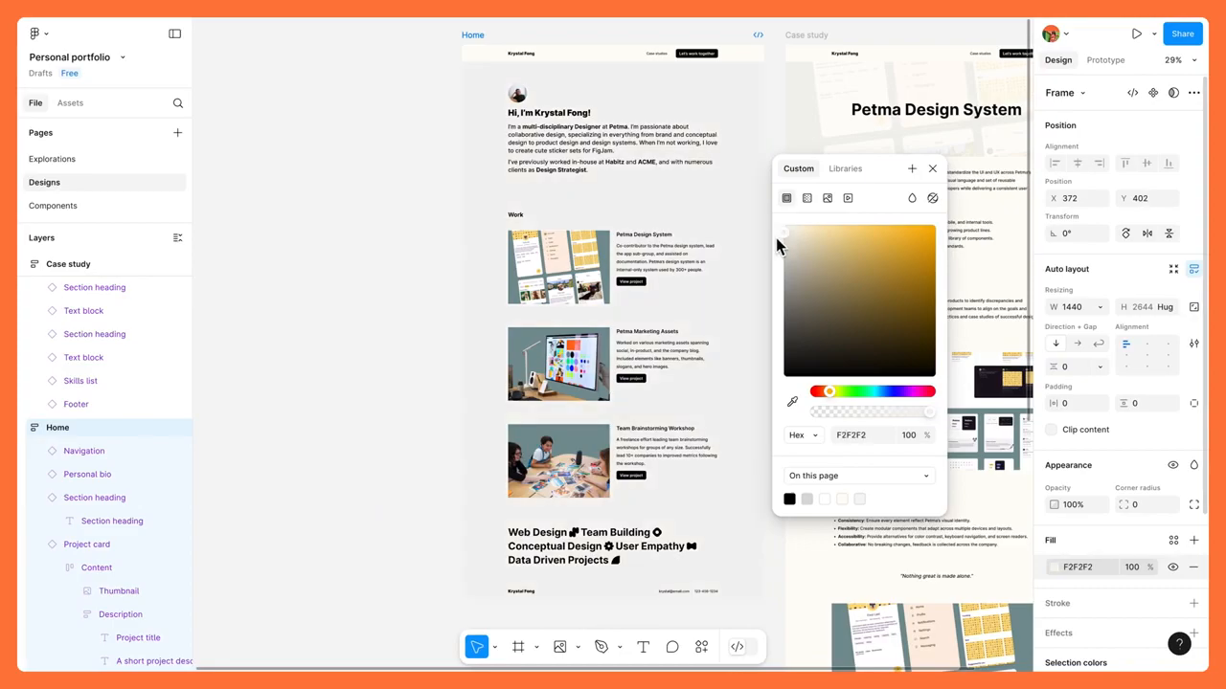
pyautogui.moveTo(775, 238)
pyautogui.mouseDown()
pyautogui.moveTo(835, 232)
pyautogui.moveTo(794, 227)
pyautogui.mouseUp()
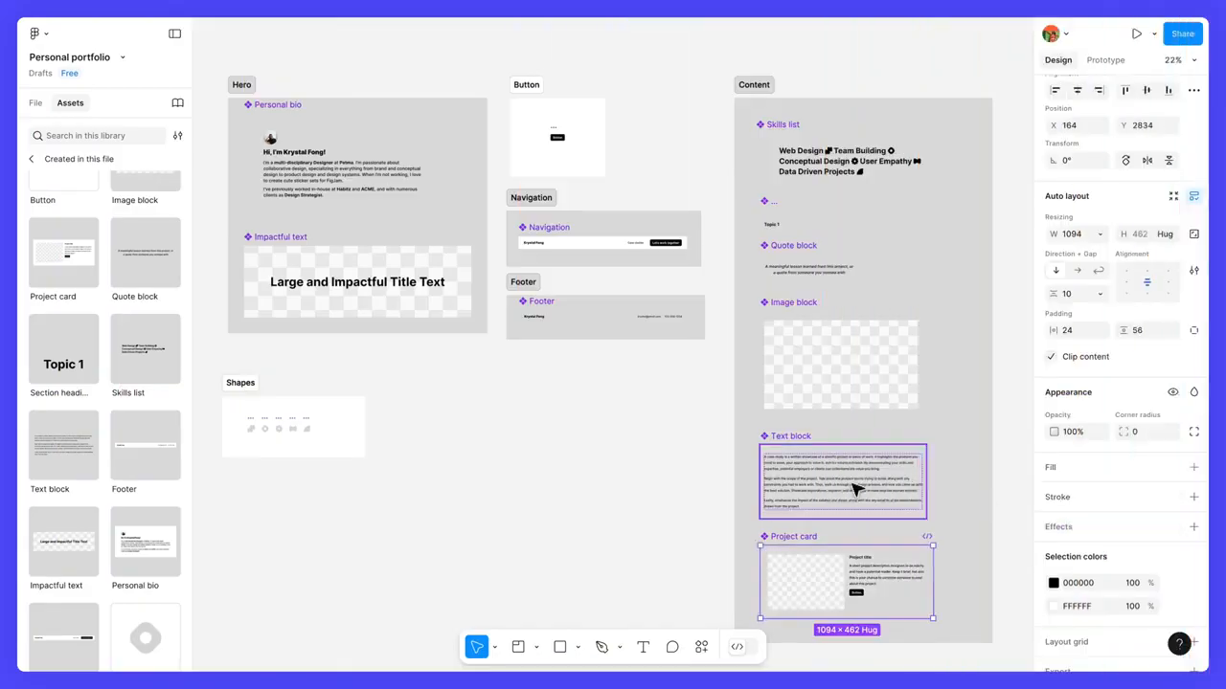
pyautogui.click(649, 432)
# Step: Set the fill colour of the Navigation component to FFFDF8
pyautogui.click(565, 236)
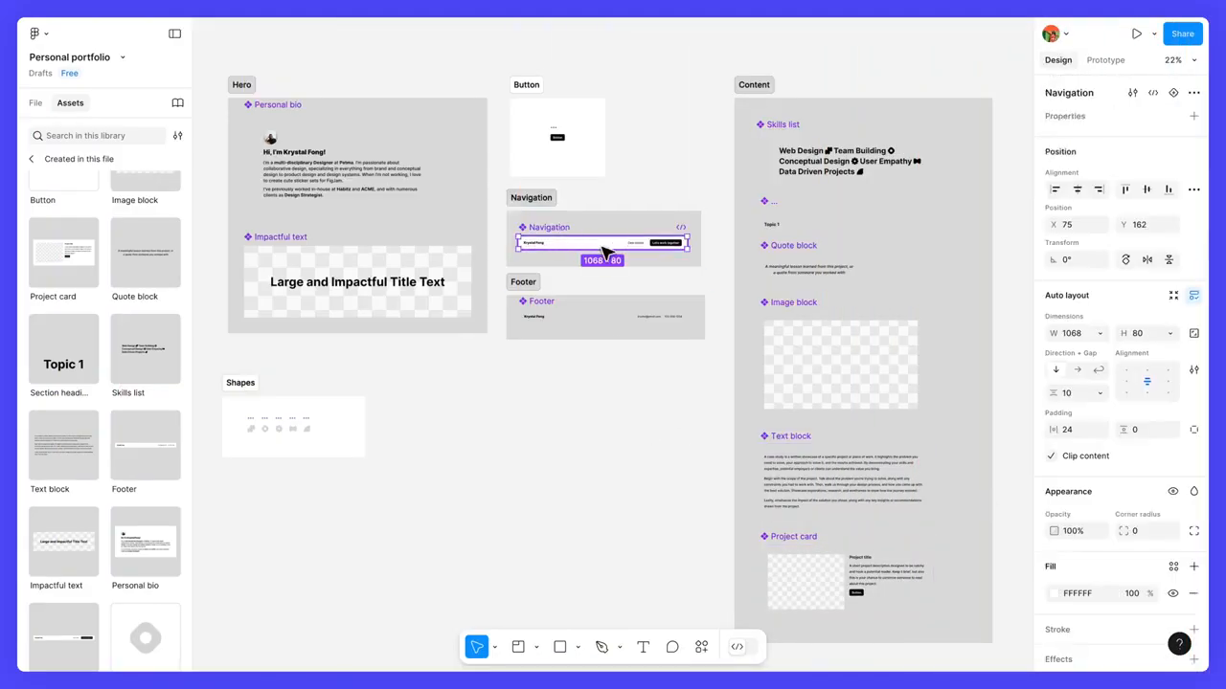
pyautogui.scroll(6, 603, 251)
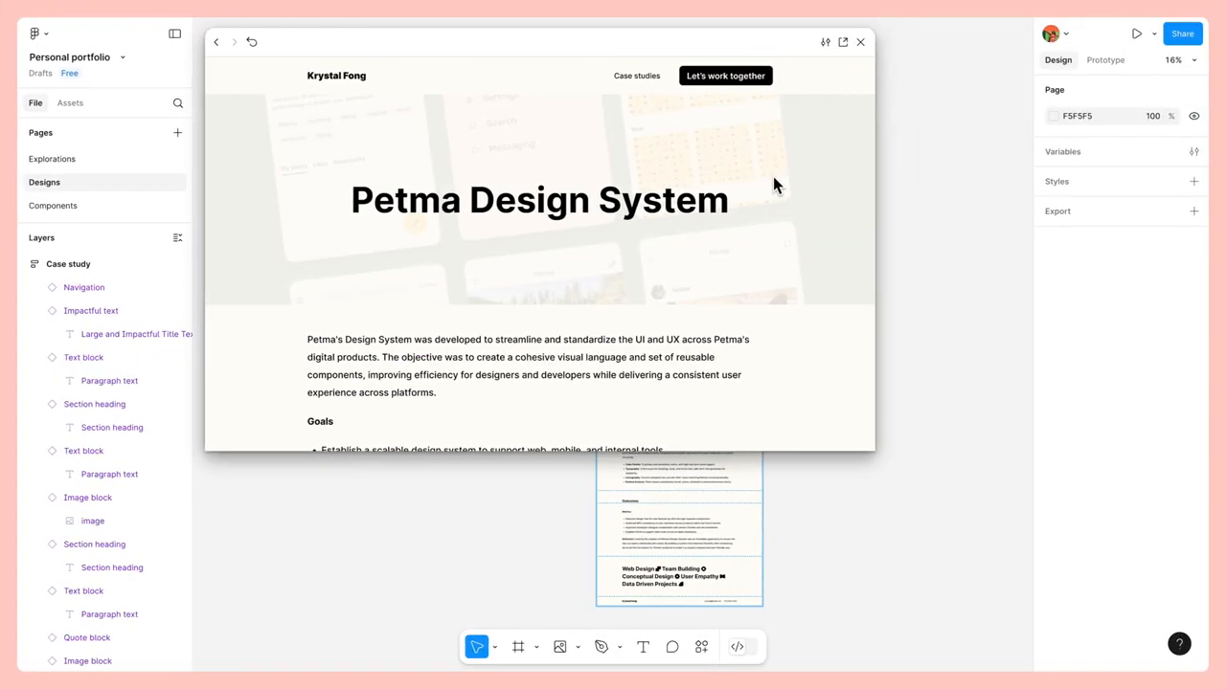
pyautogui.scroll(-8, 774, 184)
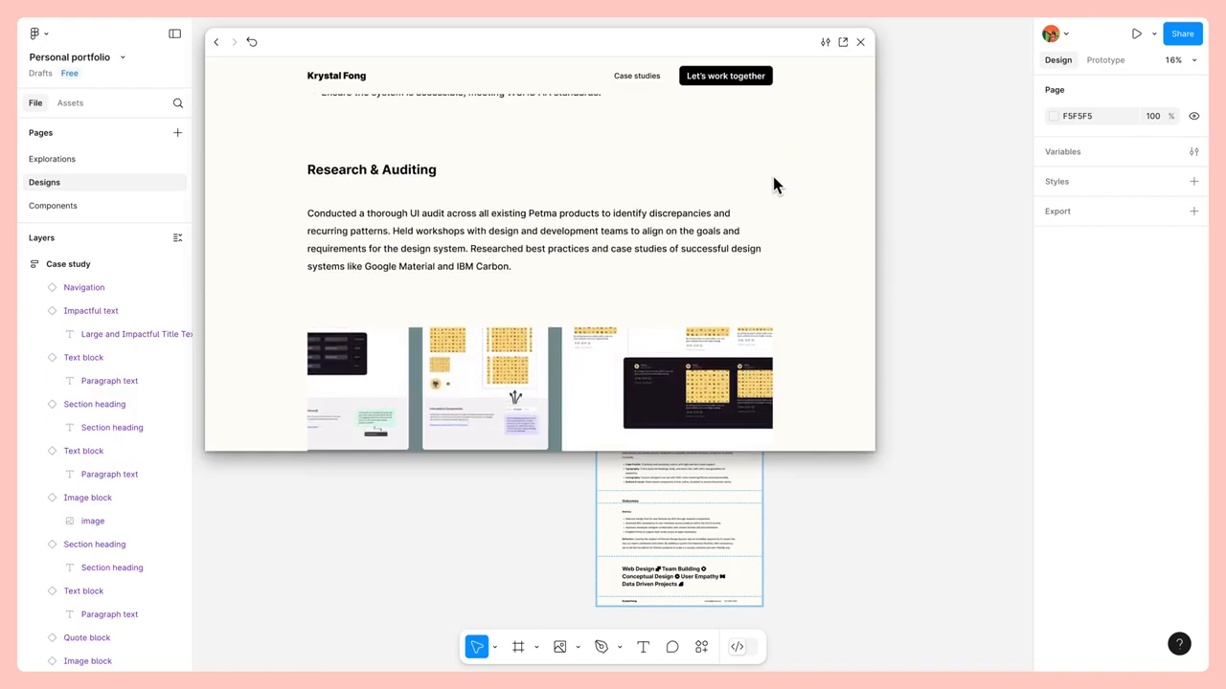
pyautogui.scroll(-6, 773, 178)
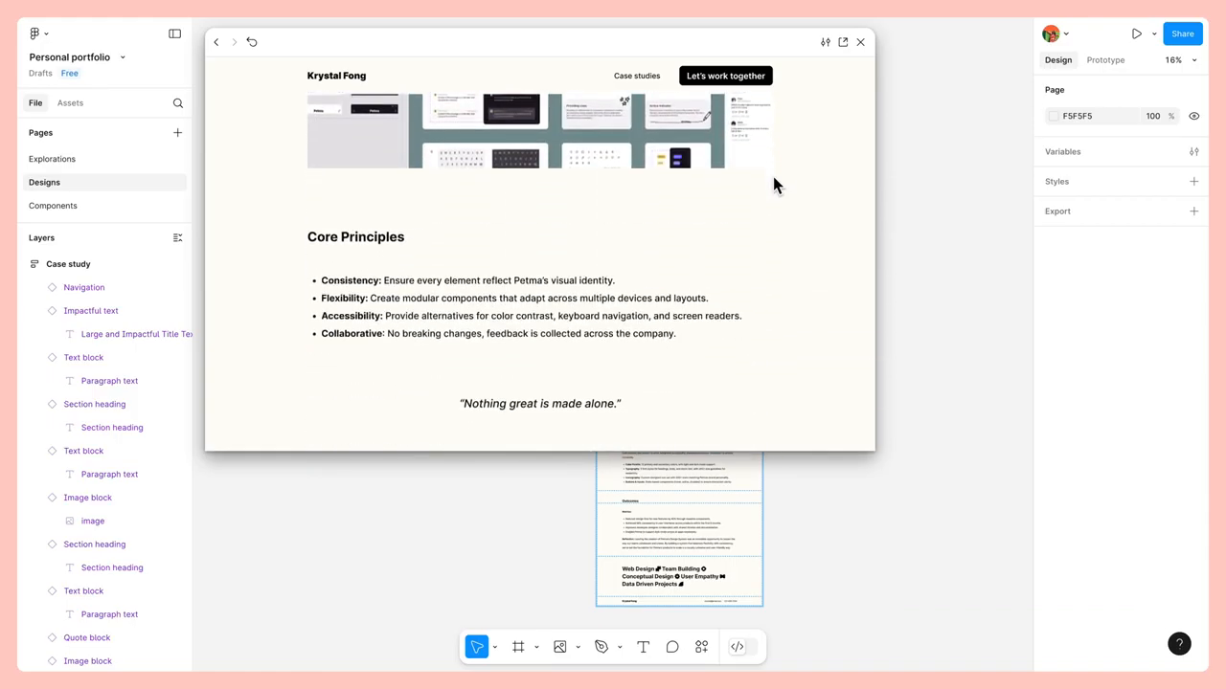
pyautogui.scroll(-5, 774, 184)
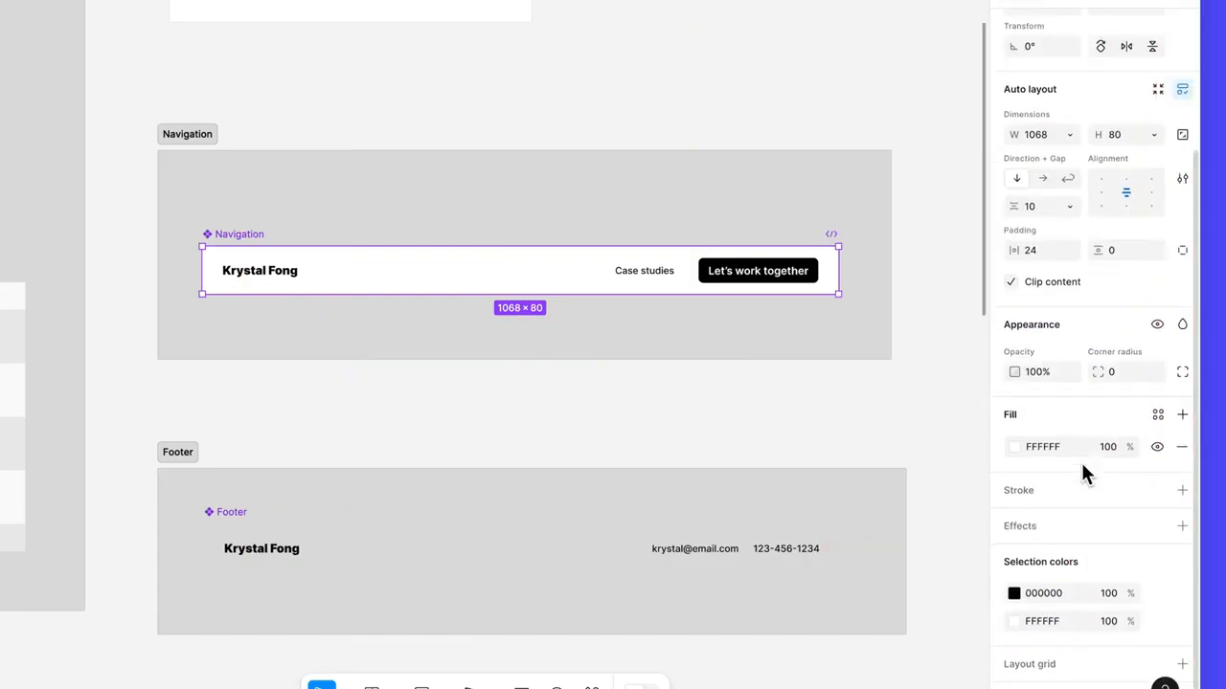
pyautogui.click(1063, 450)
pyautogui.write('FFFDF8')
pyautogui.press('Return')
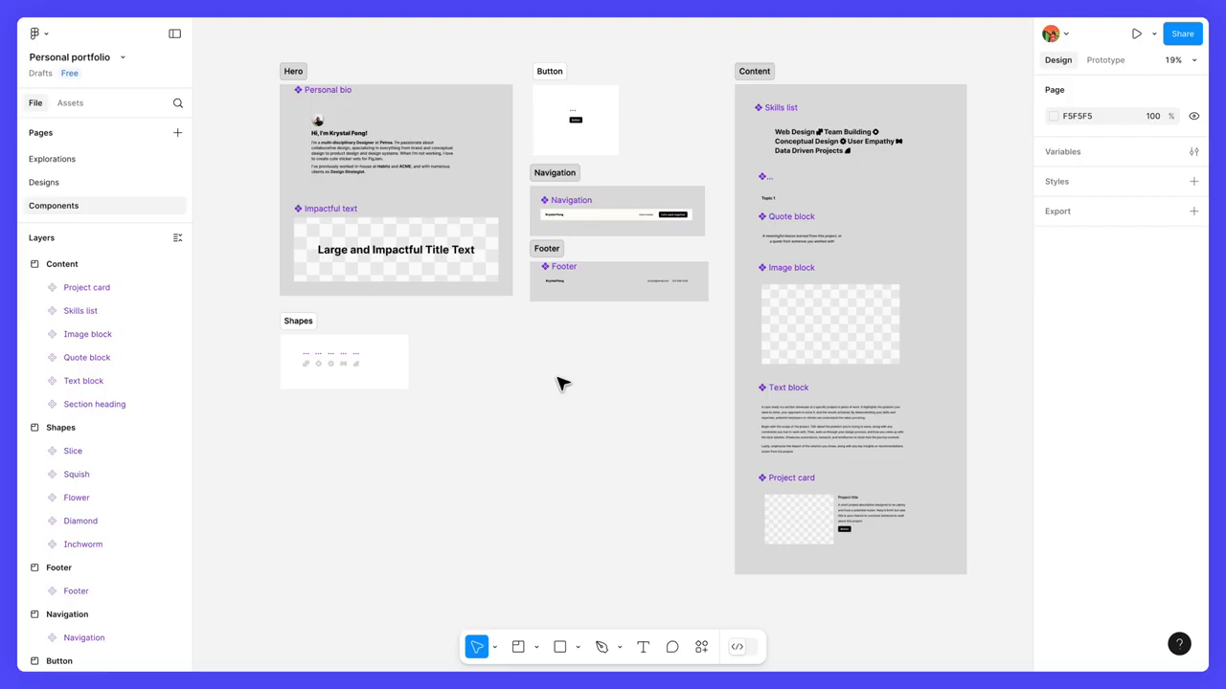
# Step: Place instances of the Navigation, Skills list and Footer components one below the other on the Designs page
pyautogui.click(96, 189)
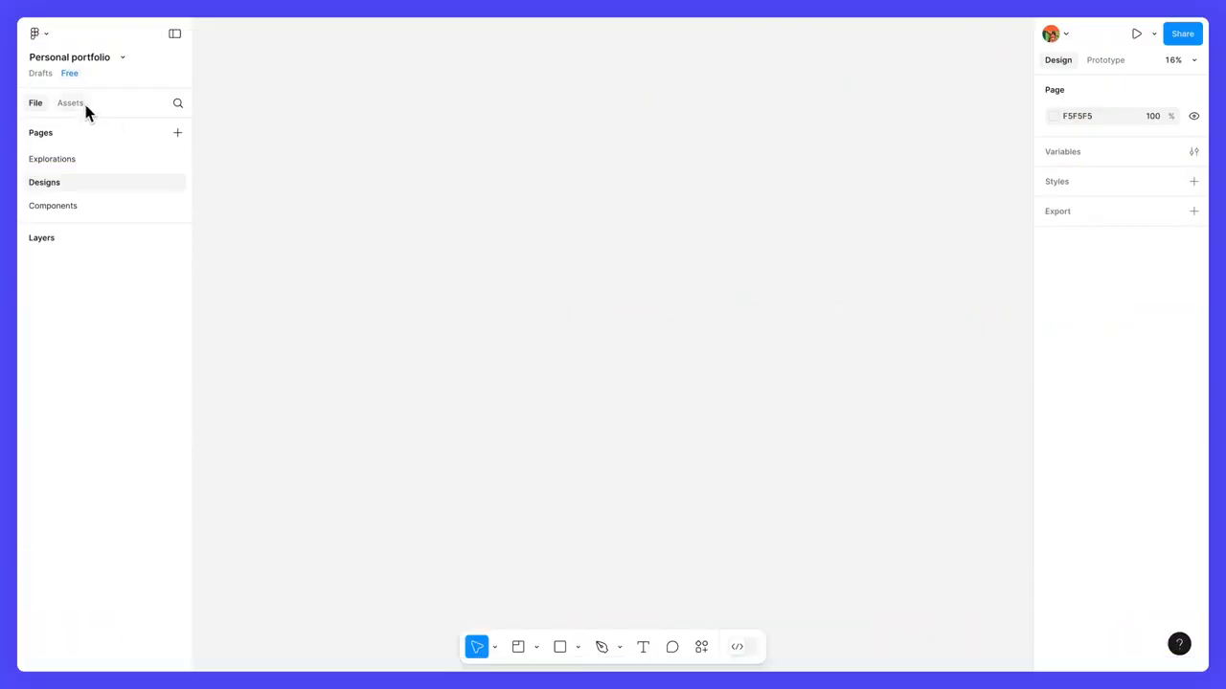
pyautogui.click(77, 104)
pyautogui.click(107, 206)
pyautogui.scroll(-5, 109, 287)
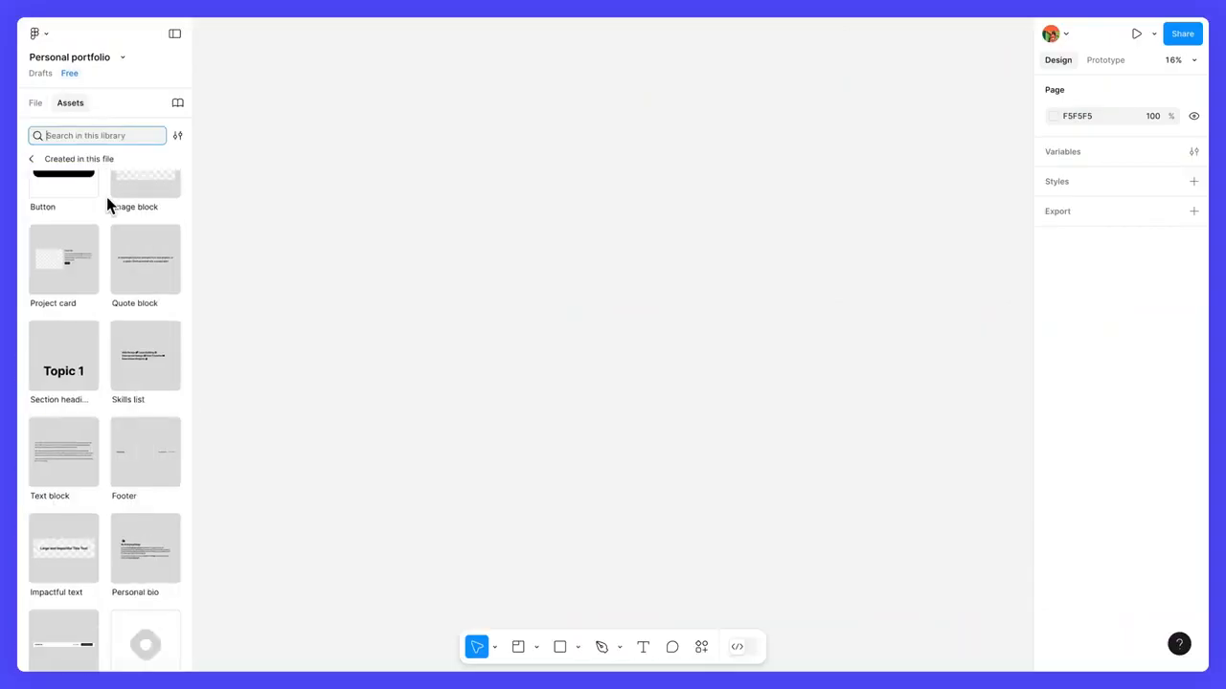
pyautogui.moveTo(63, 416); pyautogui.dragTo(642, 159)
pyautogui.press('Escape')
pyautogui.scroll(3, 145, 239)
pyautogui.moveTo(145, 351); pyautogui.dragTo(645, 304)
pyautogui.press('Escape')
pyautogui.moveTo(146, 448); pyautogui.dragTo(678, 356)
pyautogui.scroll(5, 678, 354)
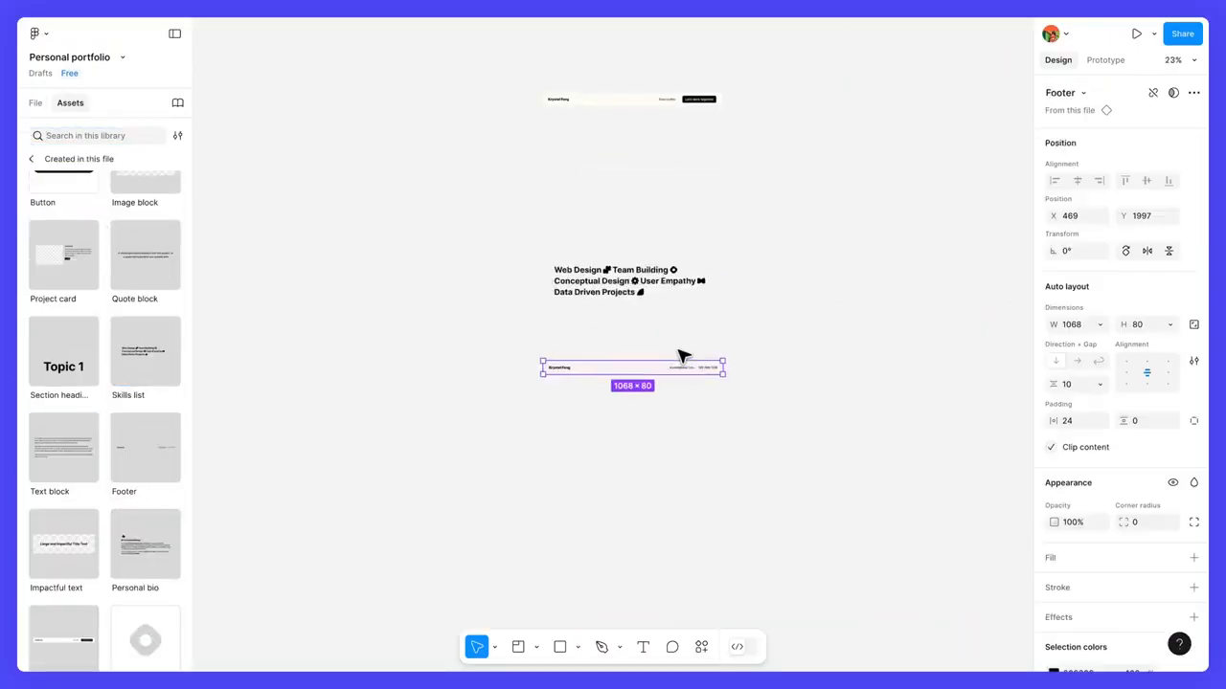
# Step: Move the Skills list and Footer instances up so they sit closer beneath the Navigation instance
pyautogui.moveTo(802, 287); pyautogui.dragTo(815, 460)
pyautogui.moveTo(607, 391); pyautogui.dragTo(604, 179)
pyautogui.moveTo(624, 548); pyautogui.dragTo(607, 274)
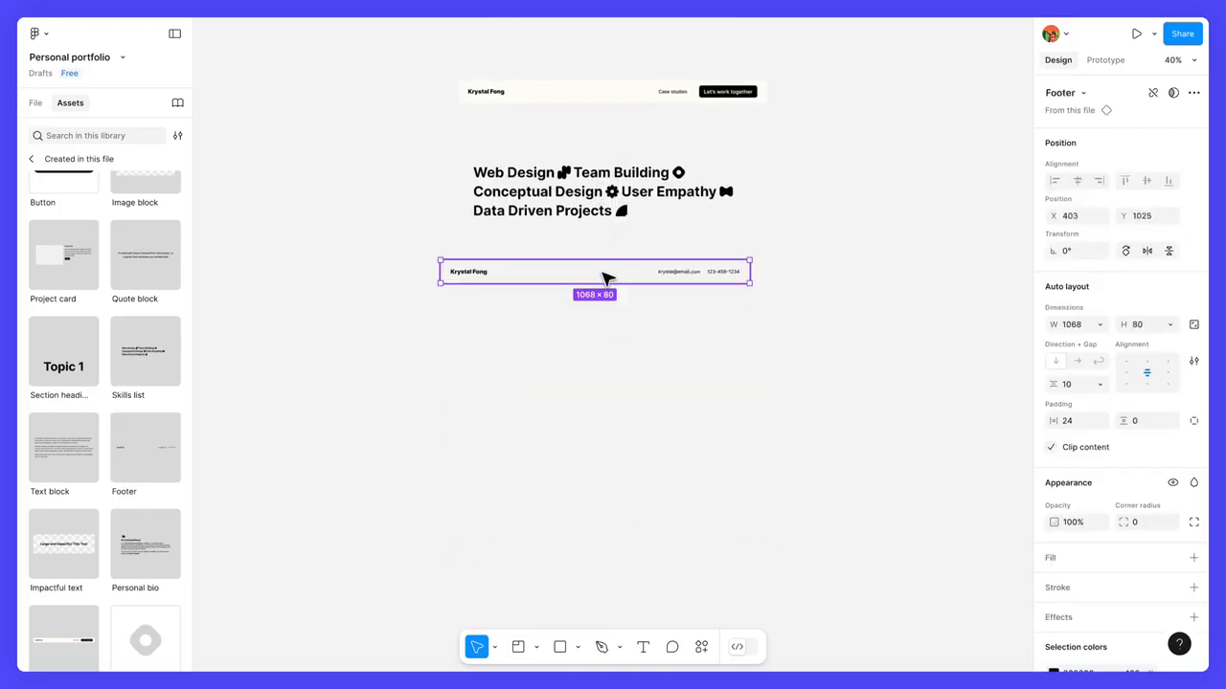
# Step: Wrap the Navigation, Skills list and Footer instances together in a vertical auto layout frame
pyautogui.scroll(2, 670, 345)
pyautogui.moveTo(818, 423); pyautogui.dragTo(588, 145)
pyautogui.hotkey('shift', 'a')
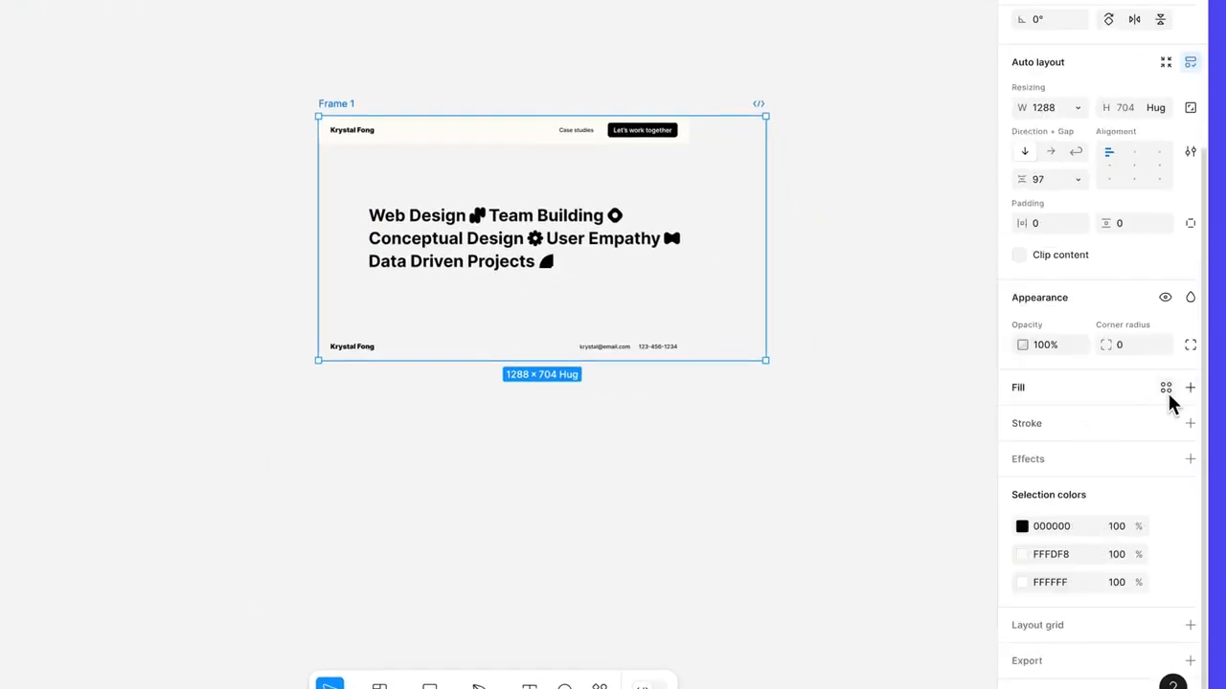
# Step: Add a fill with the colour FFFDF8 to the new auto layout frame
pyautogui.click(1189, 389)
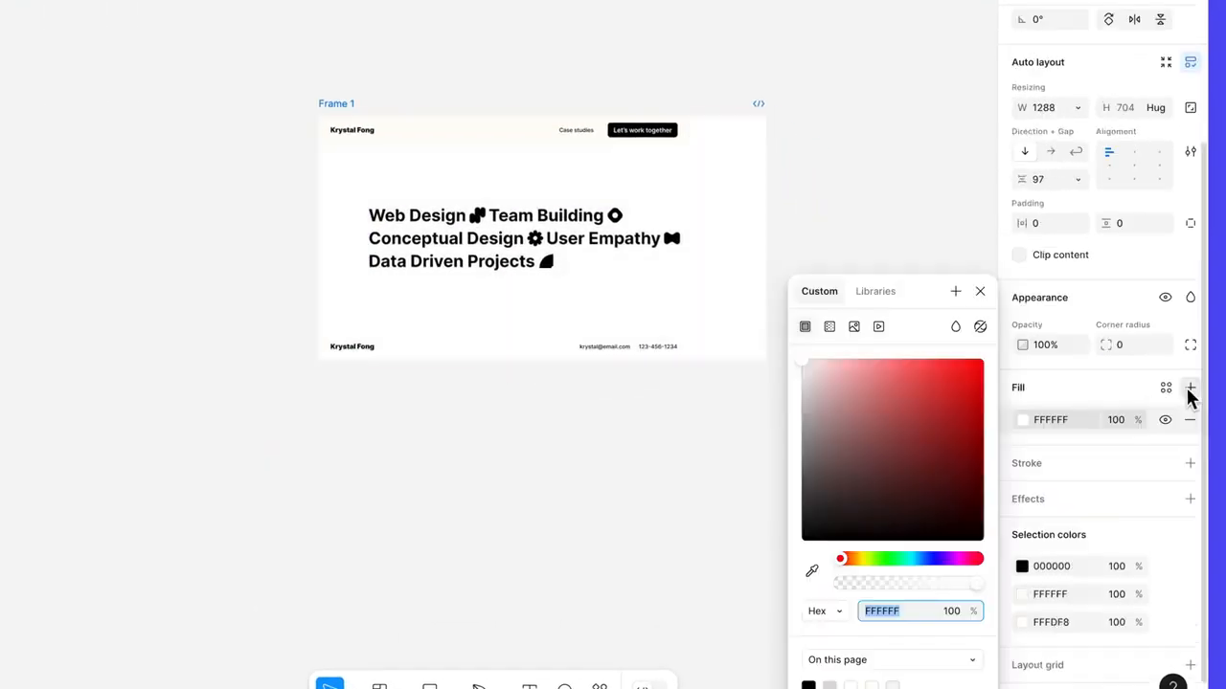
pyautogui.click(1061, 431)
pyautogui.write('FFFDF8')
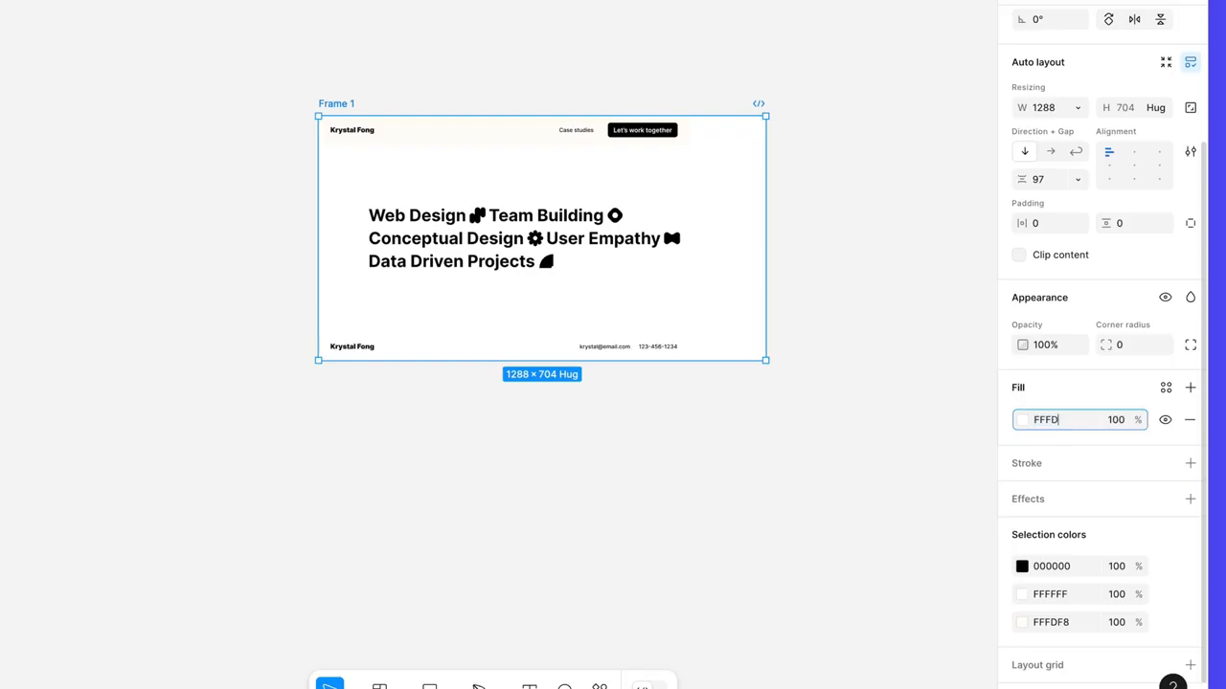
pyautogui.press('Return')
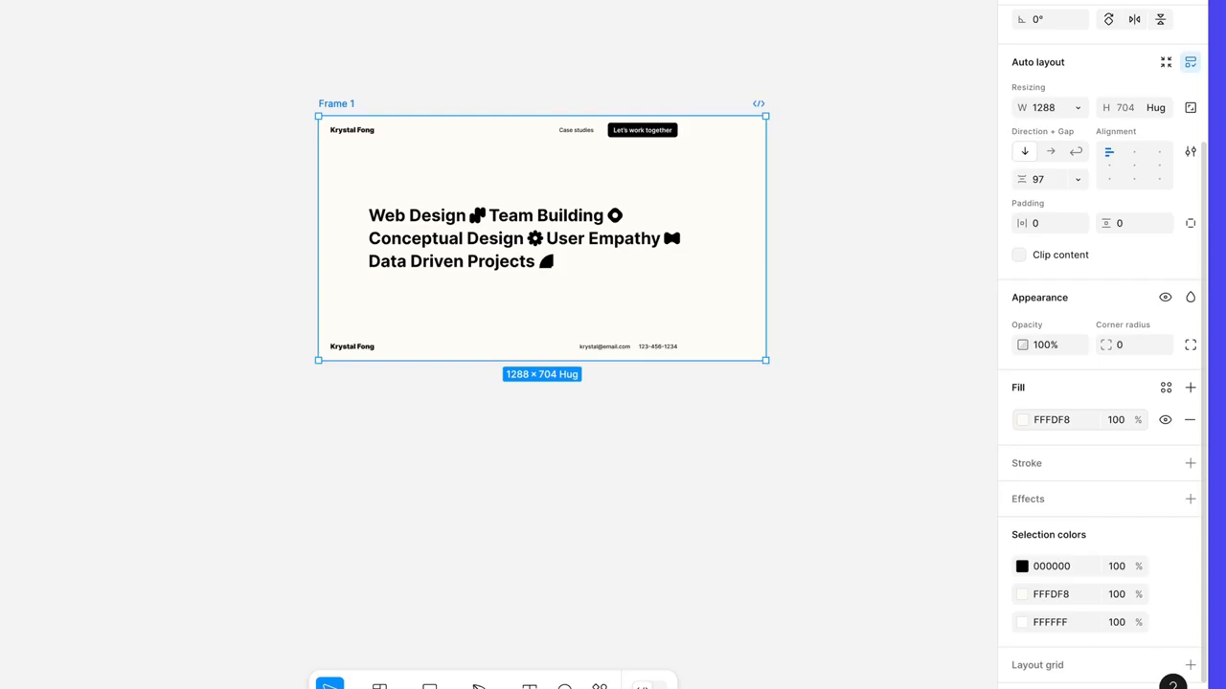
# Step: Set the frame's width to 1440 and its height to hug contents
pyautogui.click(1057, 109)
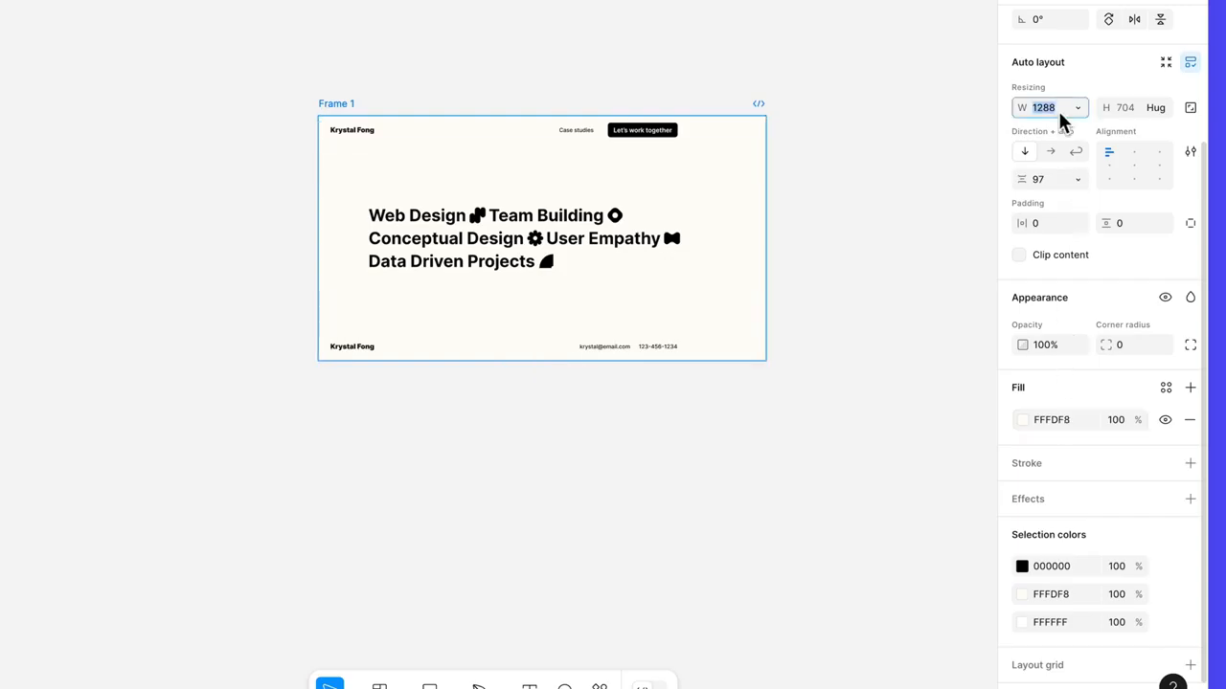
pyautogui.write('1440')
pyautogui.press('Return')
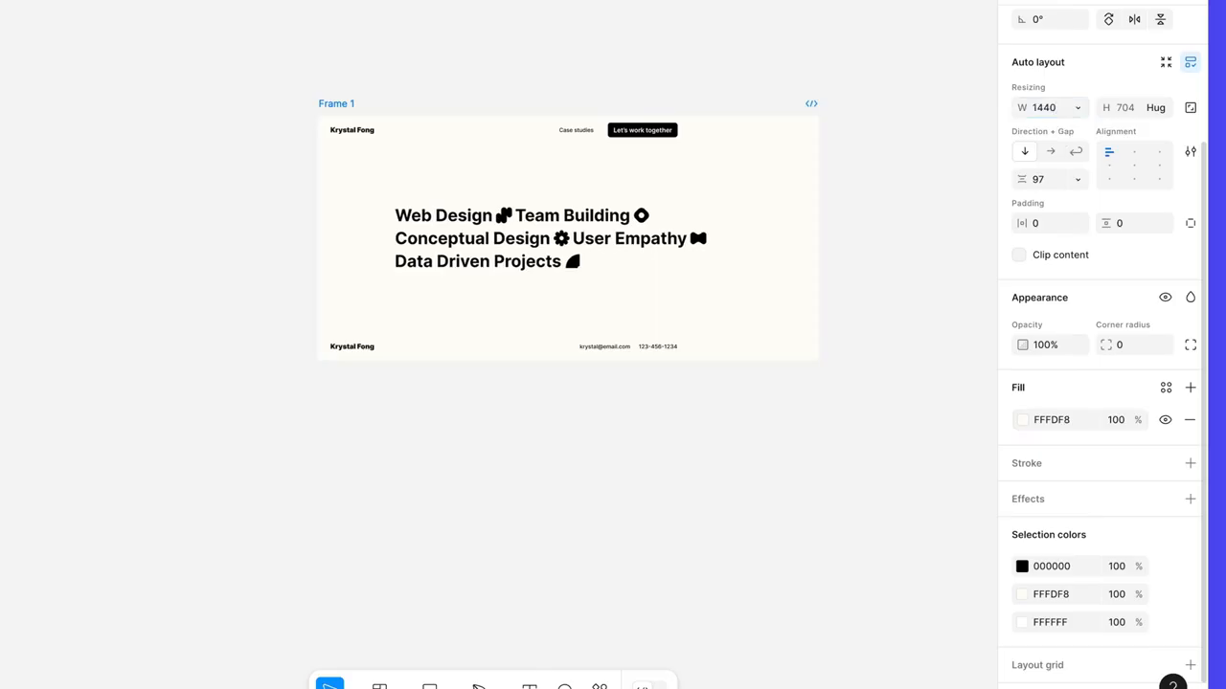
pyautogui.click(1158, 111)
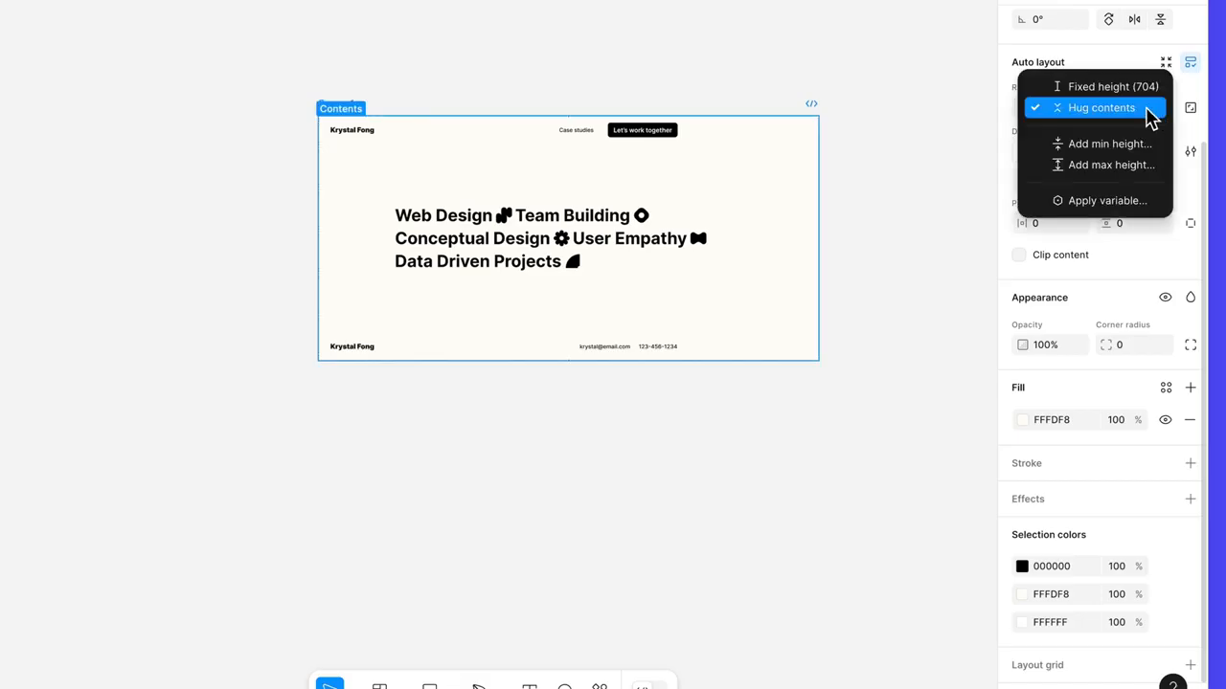
pyautogui.click(1150, 111)
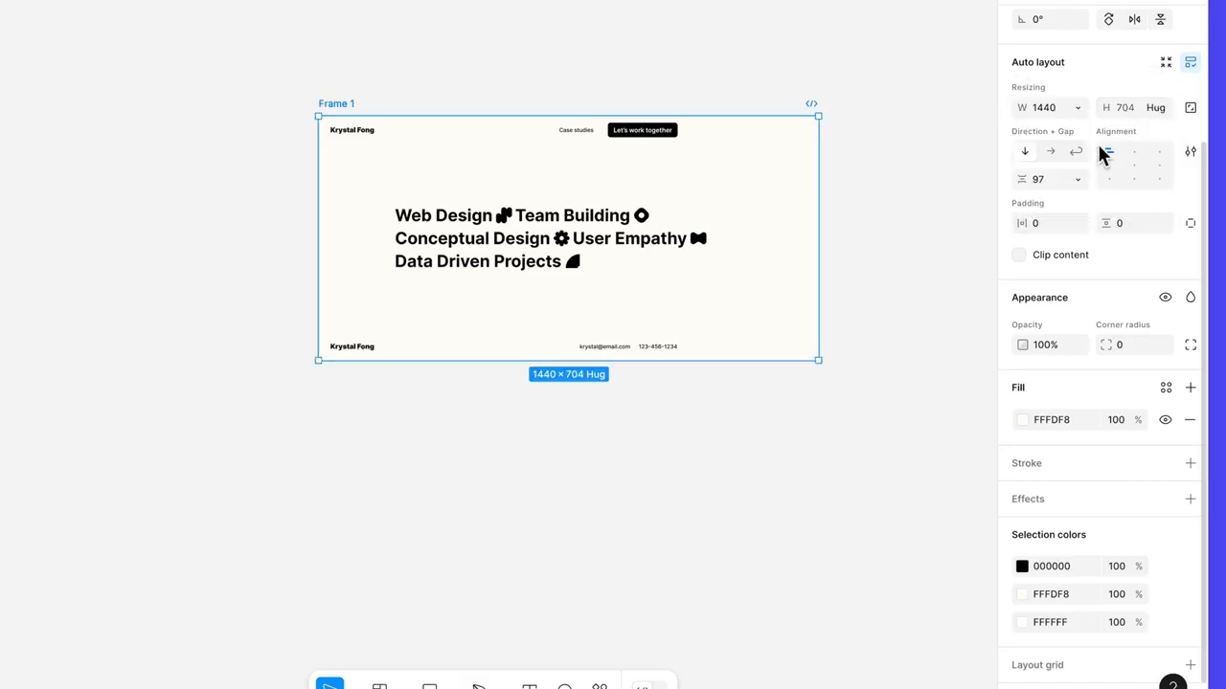
# Step: Set the vertical gap between the items in the auto layout frame to 0
pyautogui.click(1058, 182)
pyautogui.write('0')
pyautogui.press('Return')
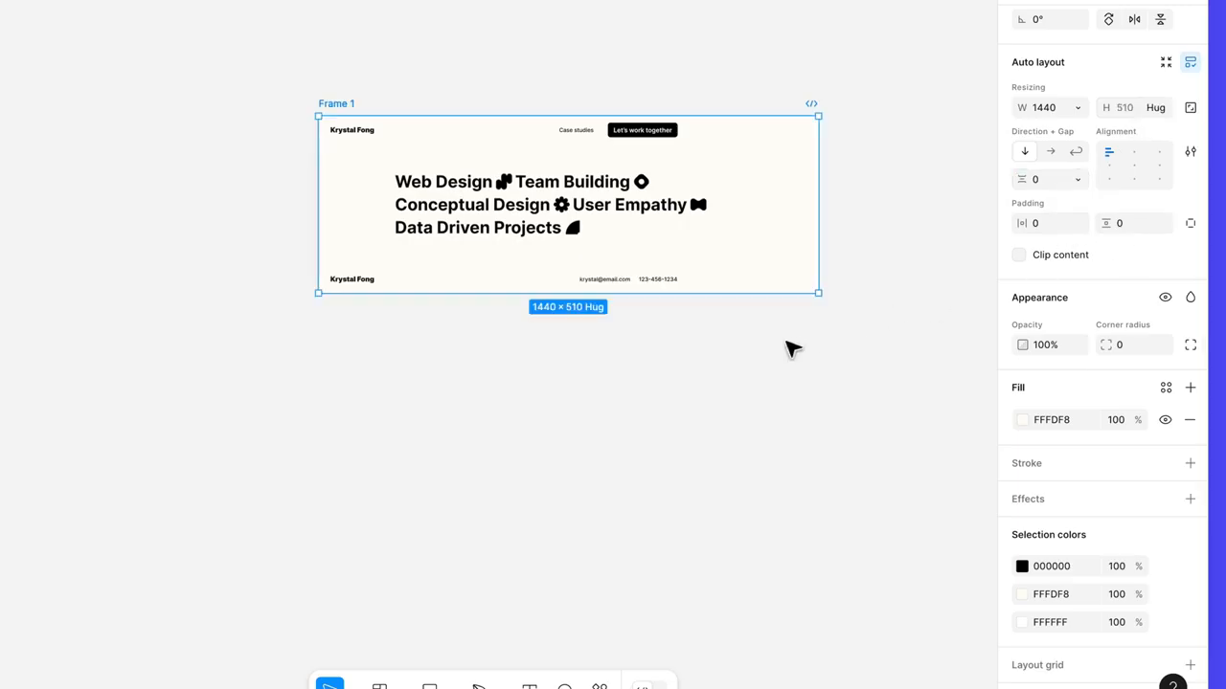
# Step: Duplicate the page frame and place the copy beside the original at the same height
pyautogui.moveTo(791, 348); pyautogui.dragTo(596, 393)
pyautogui.moveTo(148, 145); pyautogui.dragTo(684, 151)
pyautogui.scroll(-2, 684, 151)
pyautogui.hscroll(2, 661, 139)
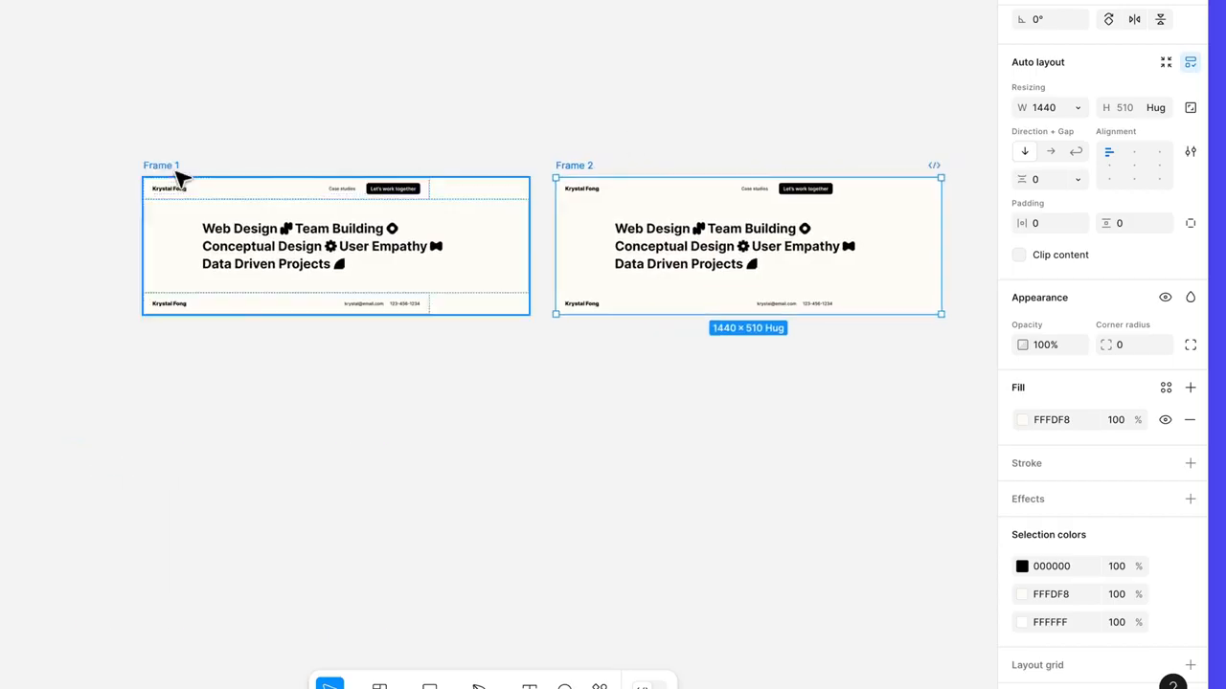
# Step: Rename the original frame Home and its duplicate Case study
pyautogui.doubleClick(173, 164)
pyautogui.write('Home')
pyautogui.press('Return')
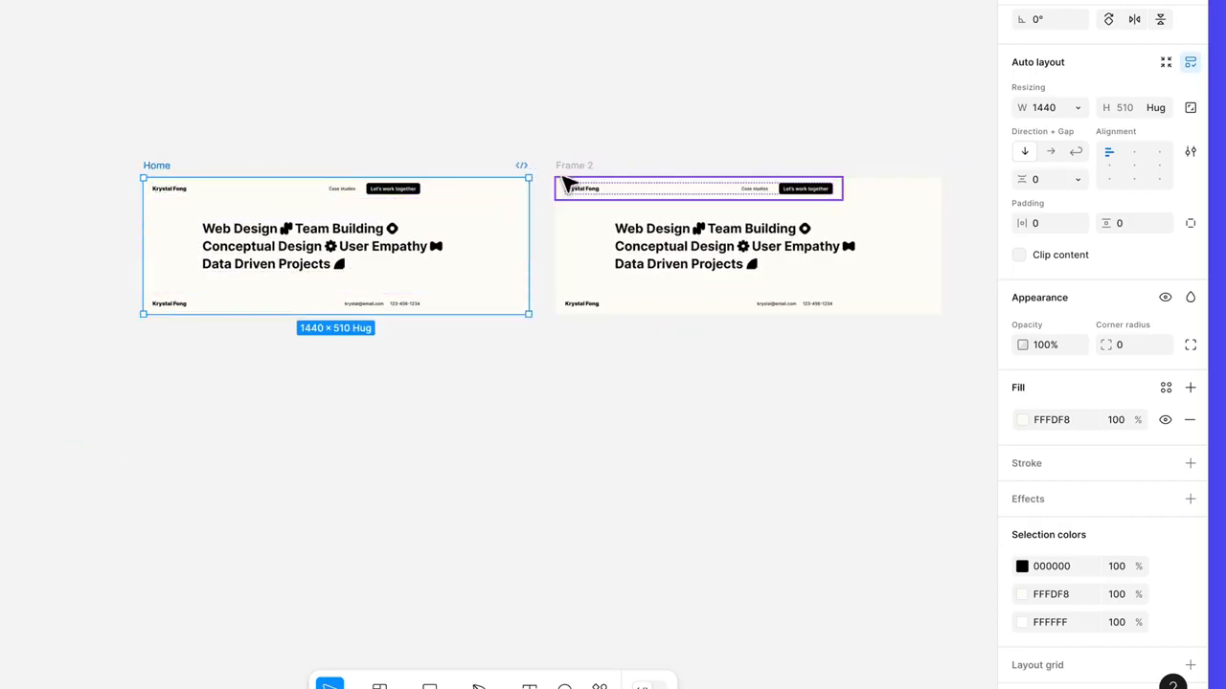
pyautogui.doubleClick(575, 165)
pyautogui.write('Case study')
pyautogui.press('Return')
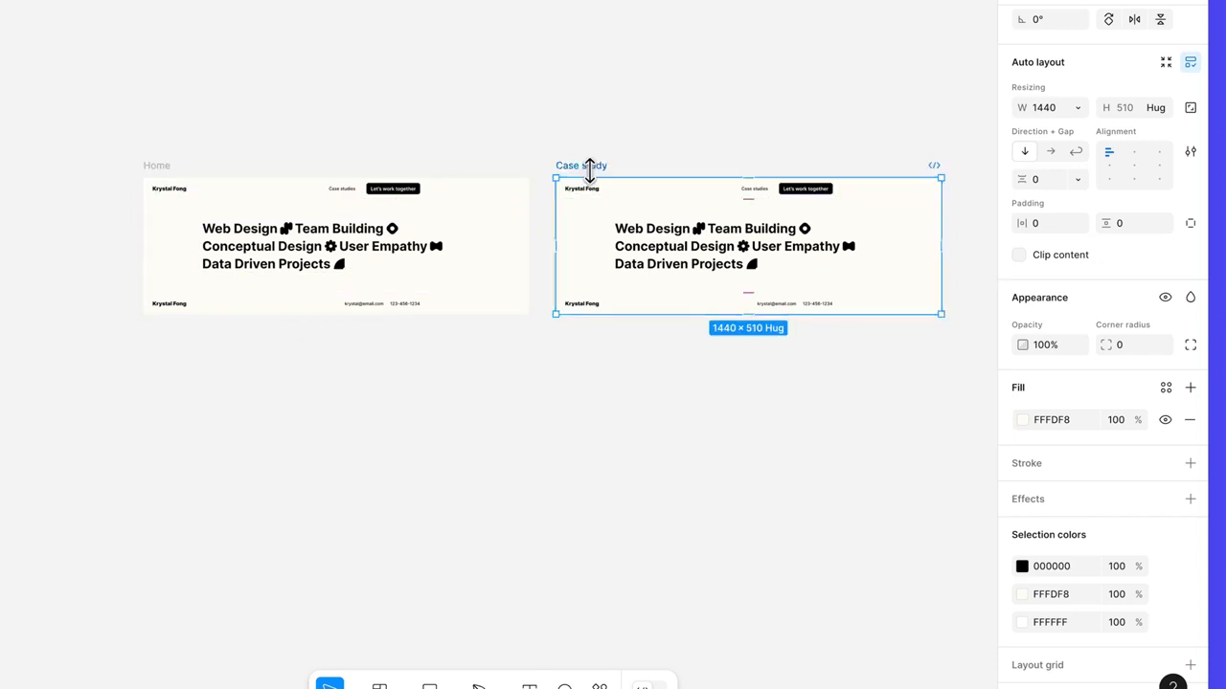
pyautogui.click(641, 197)
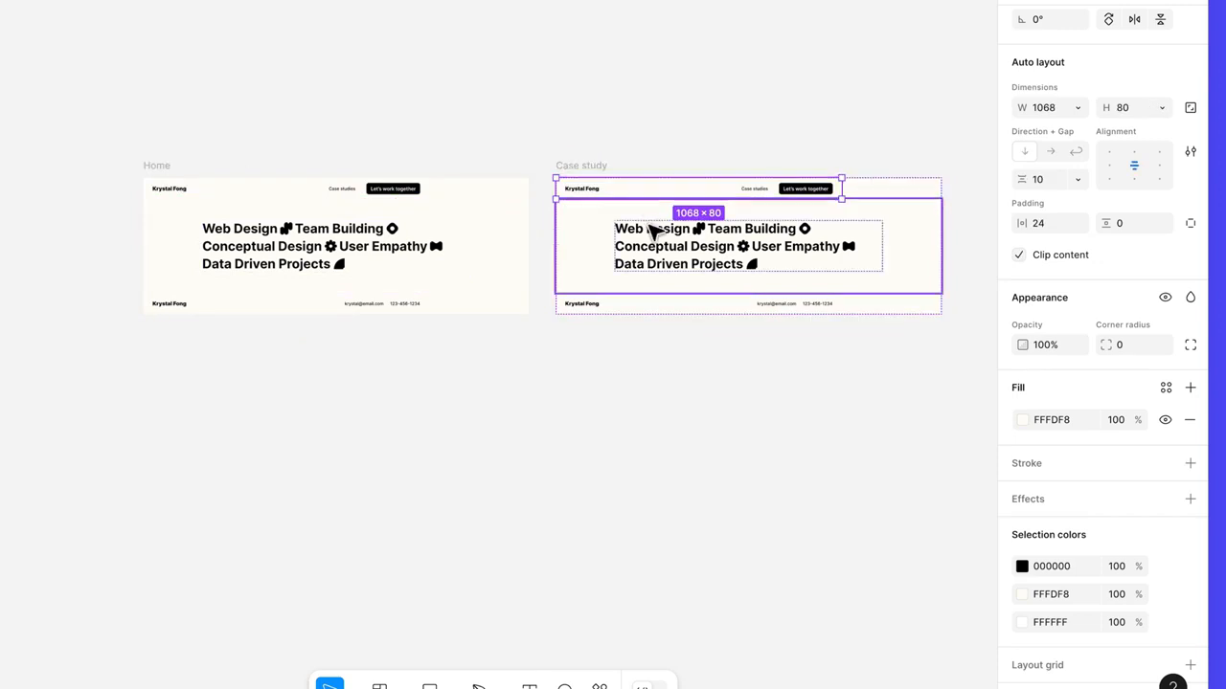
pyautogui.click(664, 303)
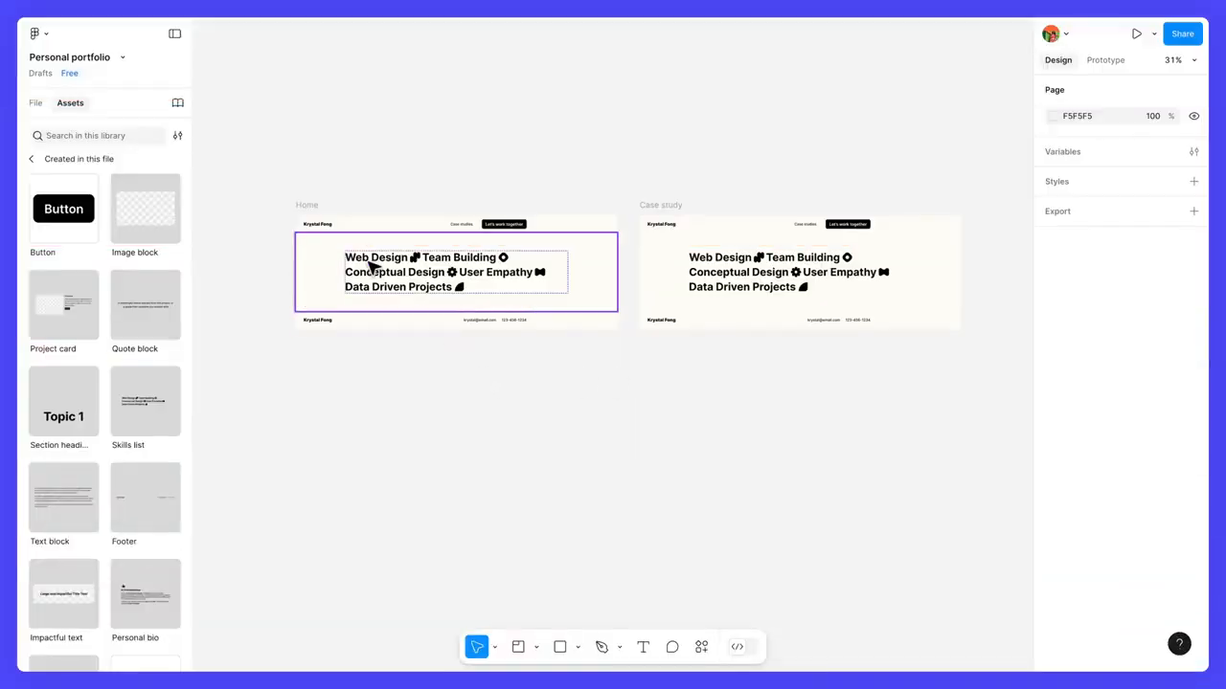
# Step: Insert a Personal bio instance between Navigation and Skills list in the Home frame, and a Section heading instance directly below it
pyautogui.click(315, 208)
pyautogui.scroll(3, 317, 211)
pyautogui.scroll(1, 317, 211)
pyautogui.moveTo(414, 282); pyautogui.dragTo(481, 214)
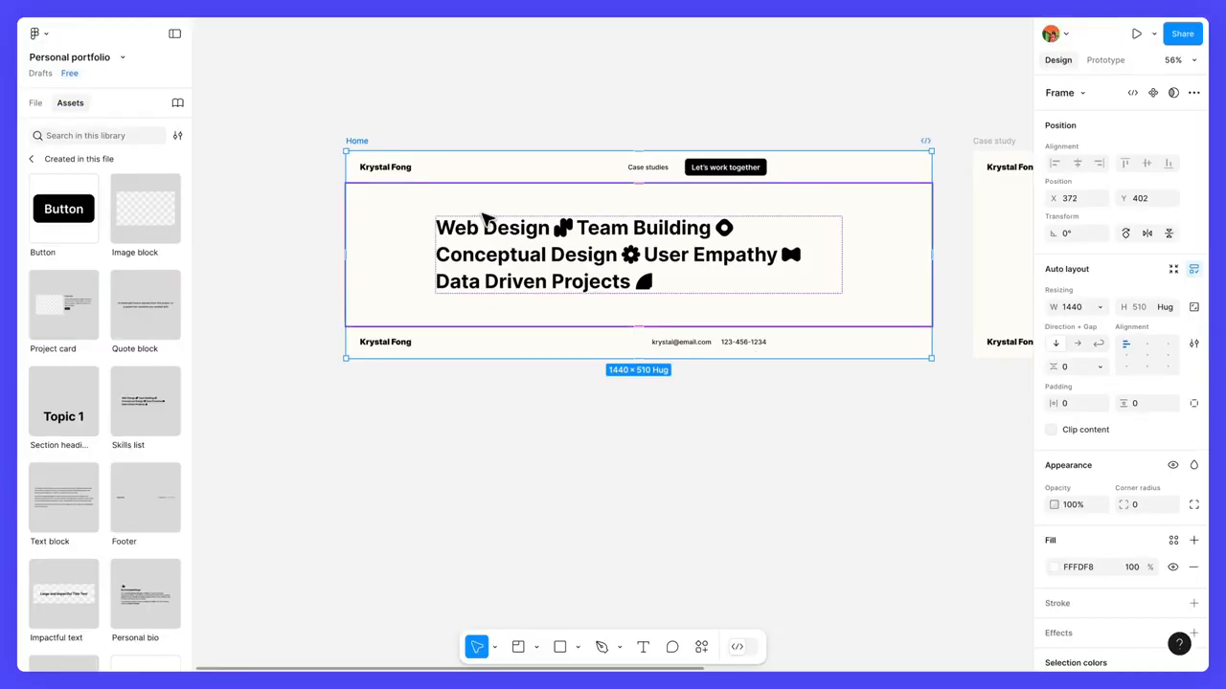
pyautogui.scroll(-3, 158, 411)
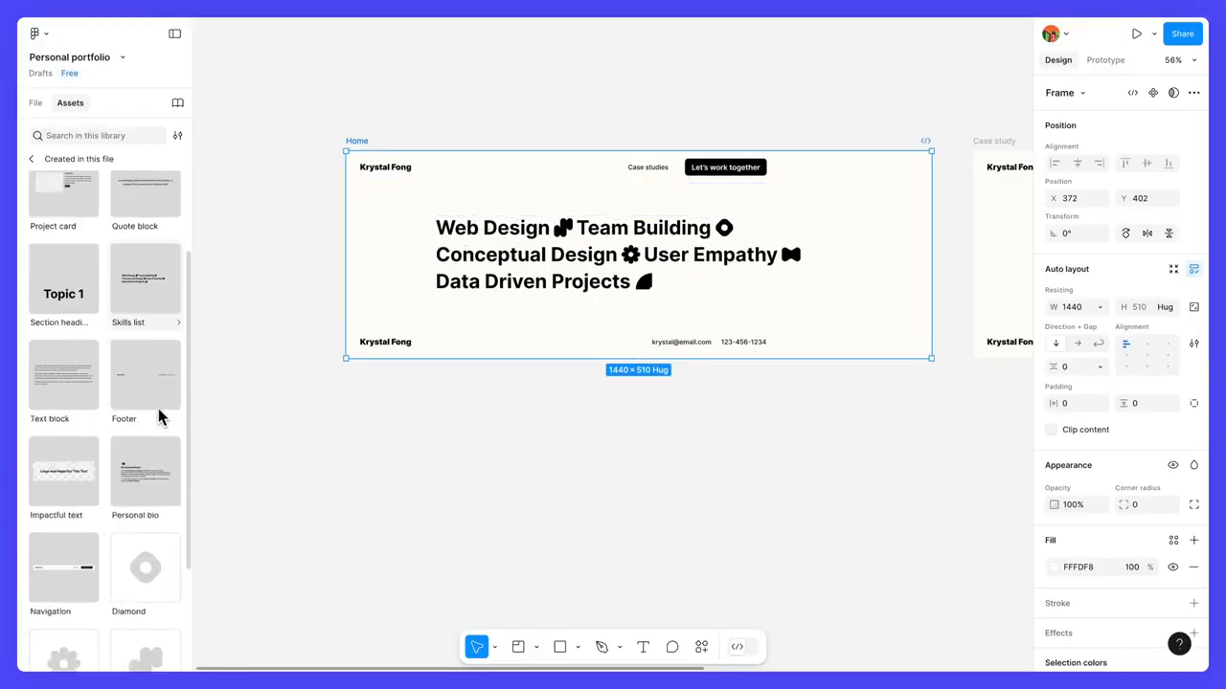
pyautogui.moveTo(144, 465); pyautogui.dragTo(480, 195)
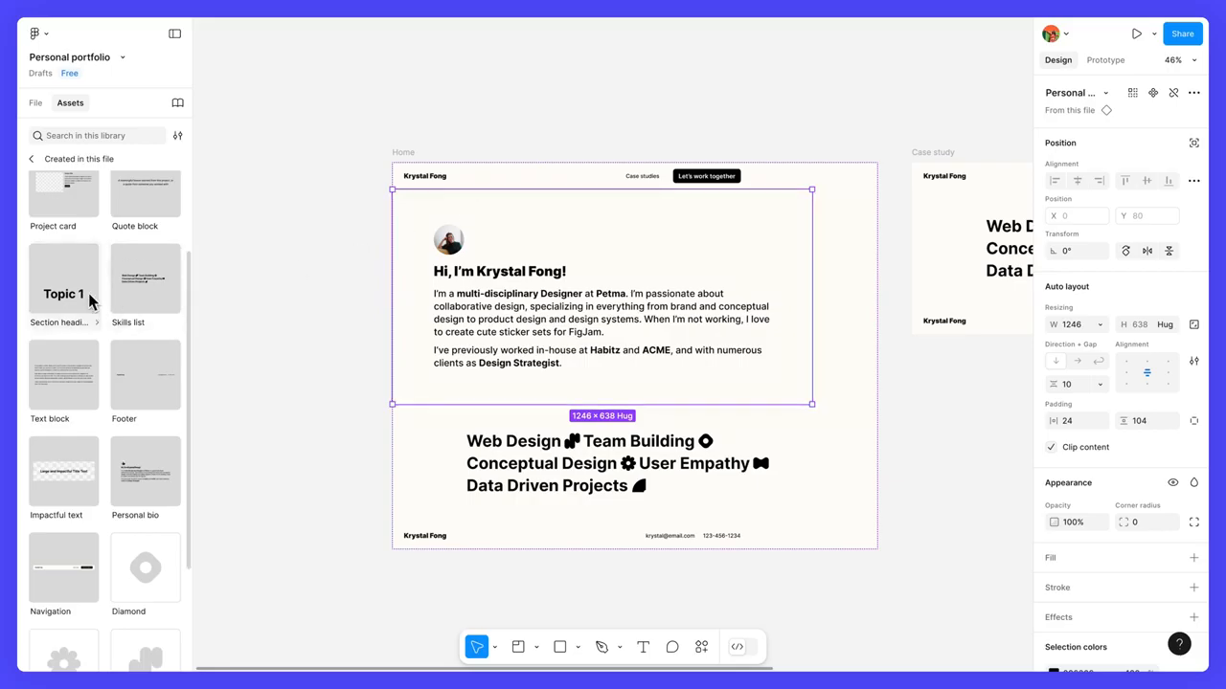
pyautogui.moveTo(82, 296); pyautogui.dragTo(438, 402)
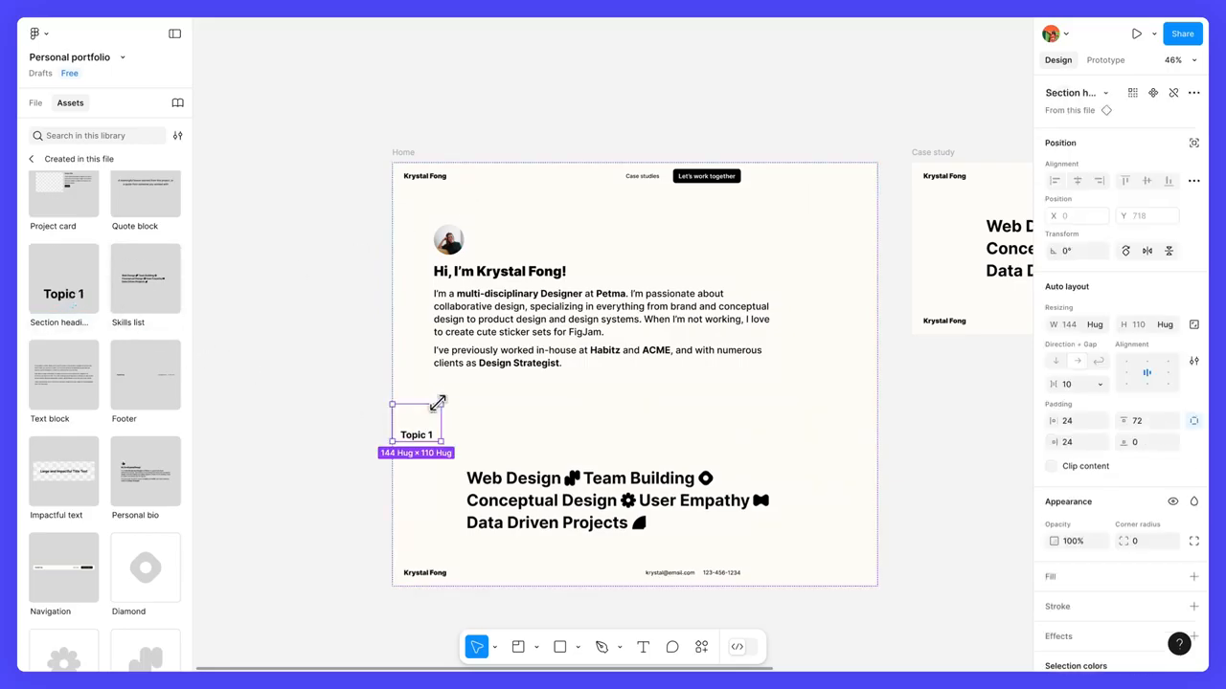
pyautogui.scroll(1, 112, 446)
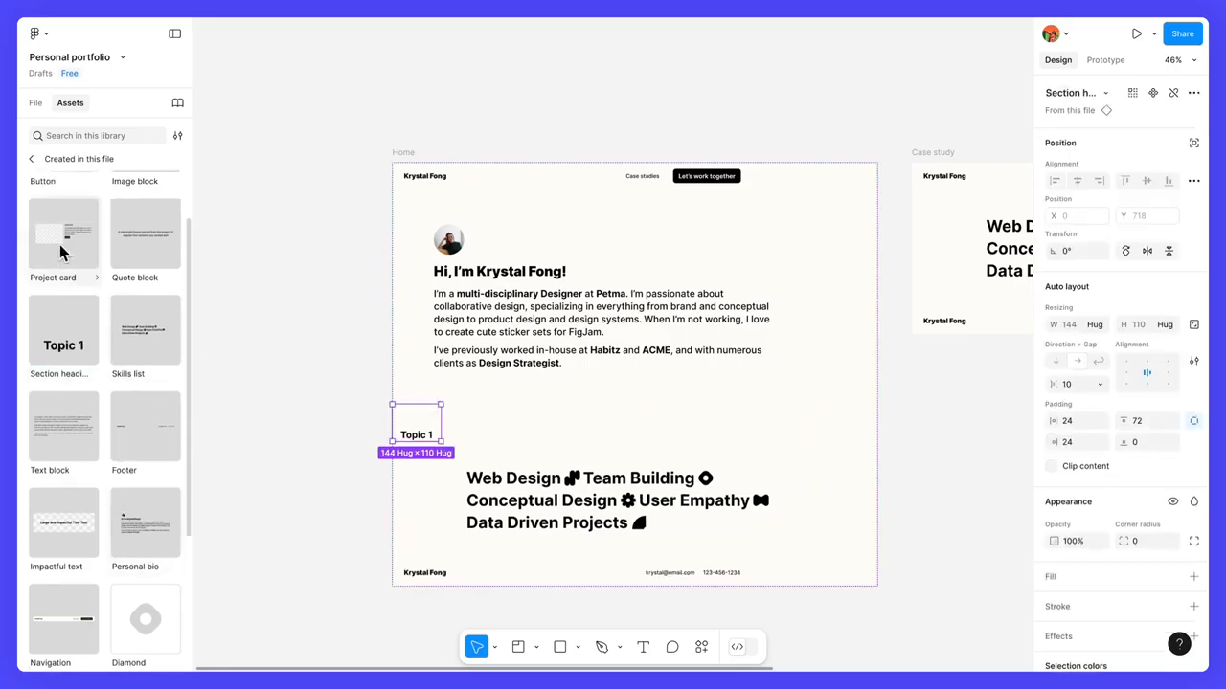
# Step: Insert a Project card instance below the section heading in the Home frame and duplicate it twice to stack three cards
pyautogui.moveTo(66, 245); pyautogui.dragTo(443, 475)
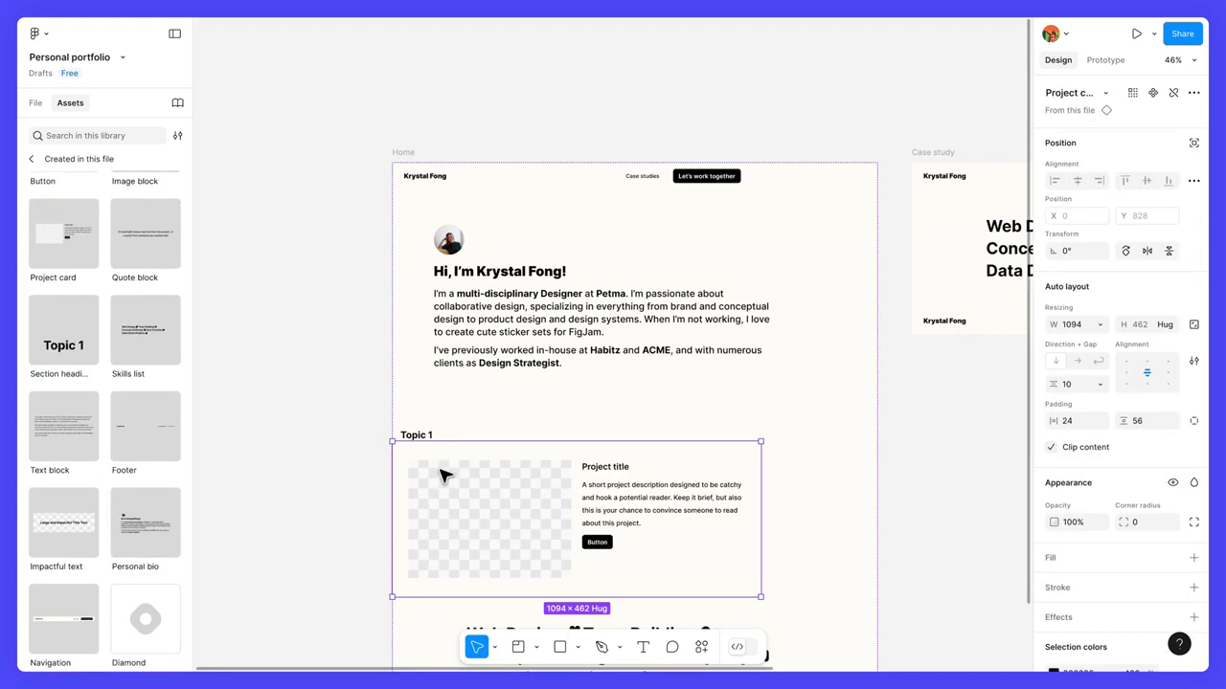
pyautogui.scroll(-5, 442, 475)
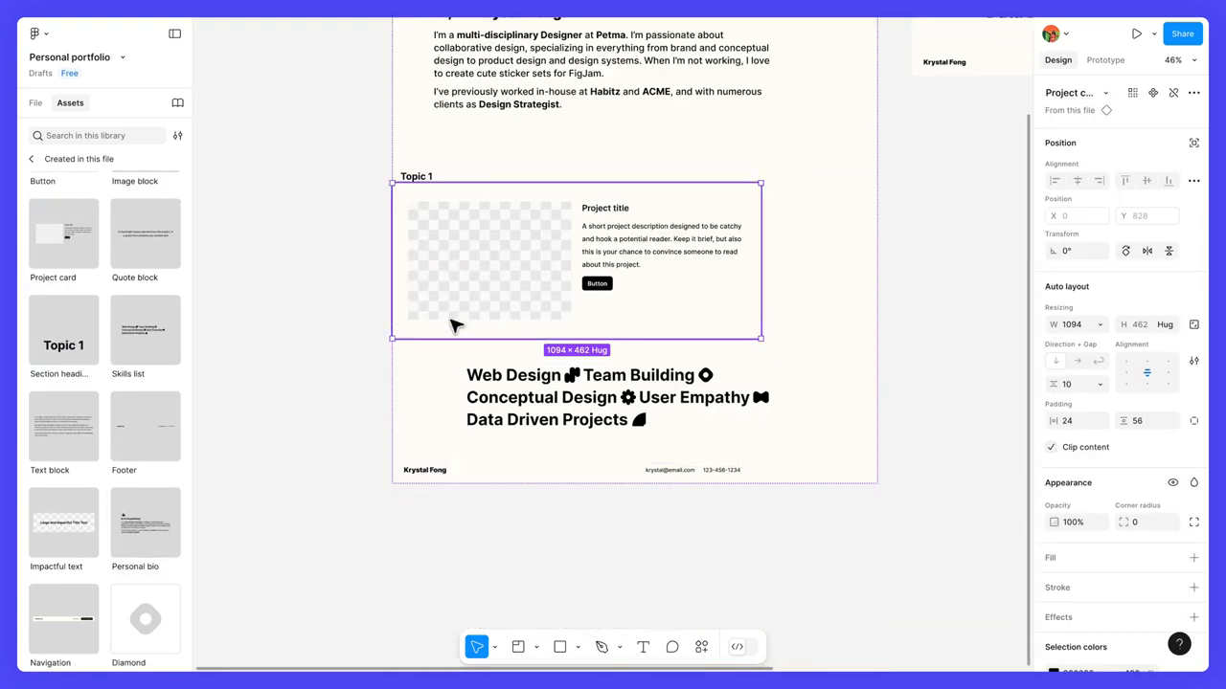
pyautogui.hotkey('ctrl', 'd')
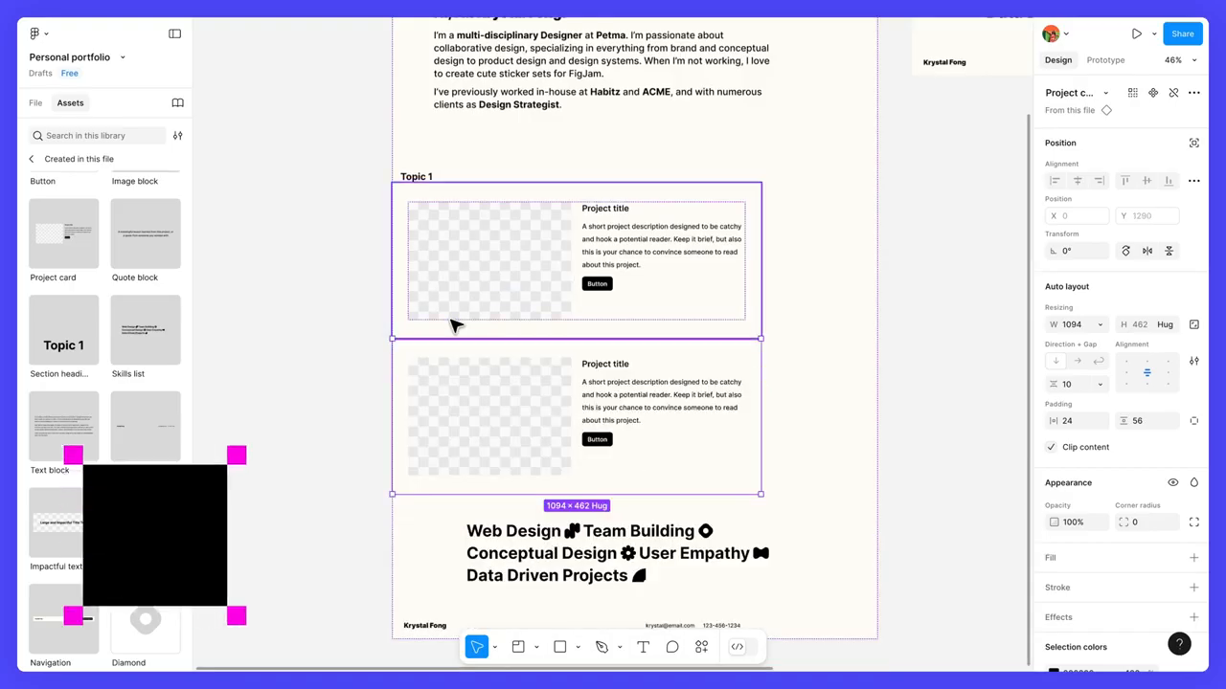
pyautogui.hotkey('ctrl', 'd')
pyautogui.scroll(-5, 454, 325)
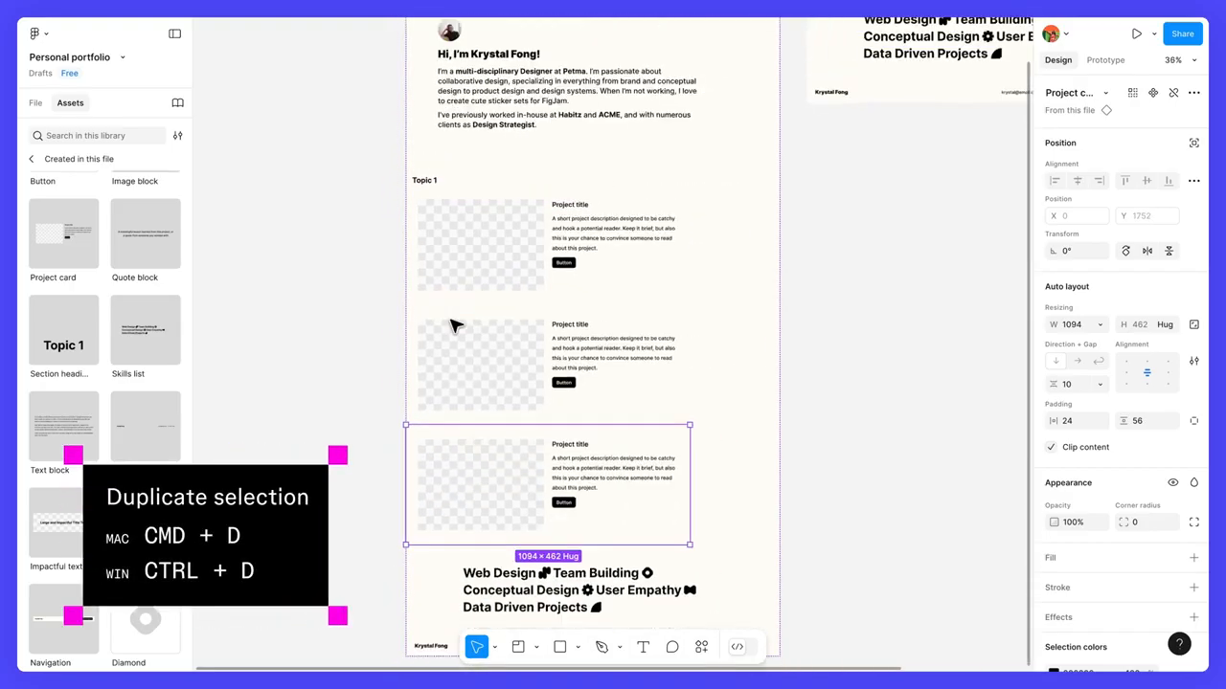
pyautogui.moveTo(454, 310); pyautogui.dragTo(465, 327)
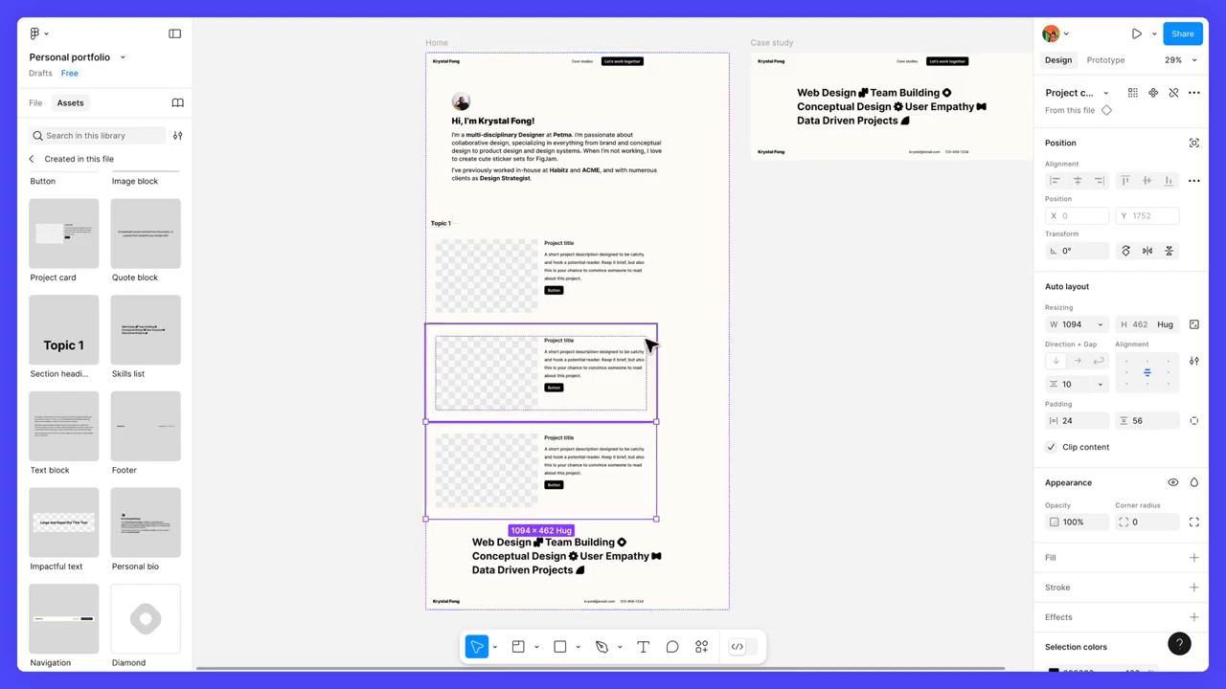
# Step: Move the section heading two places down the Home frame's stack and back up above the project cards
pyautogui.click(455, 222)
pyautogui.moveTo(455, 223)
pyautogui.mouseDown()
pyautogui.moveTo(463, 422)
pyautogui.moveTo(457, 205)
pyautogui.moveTo(462, 219)
pyautogui.mouseUp()
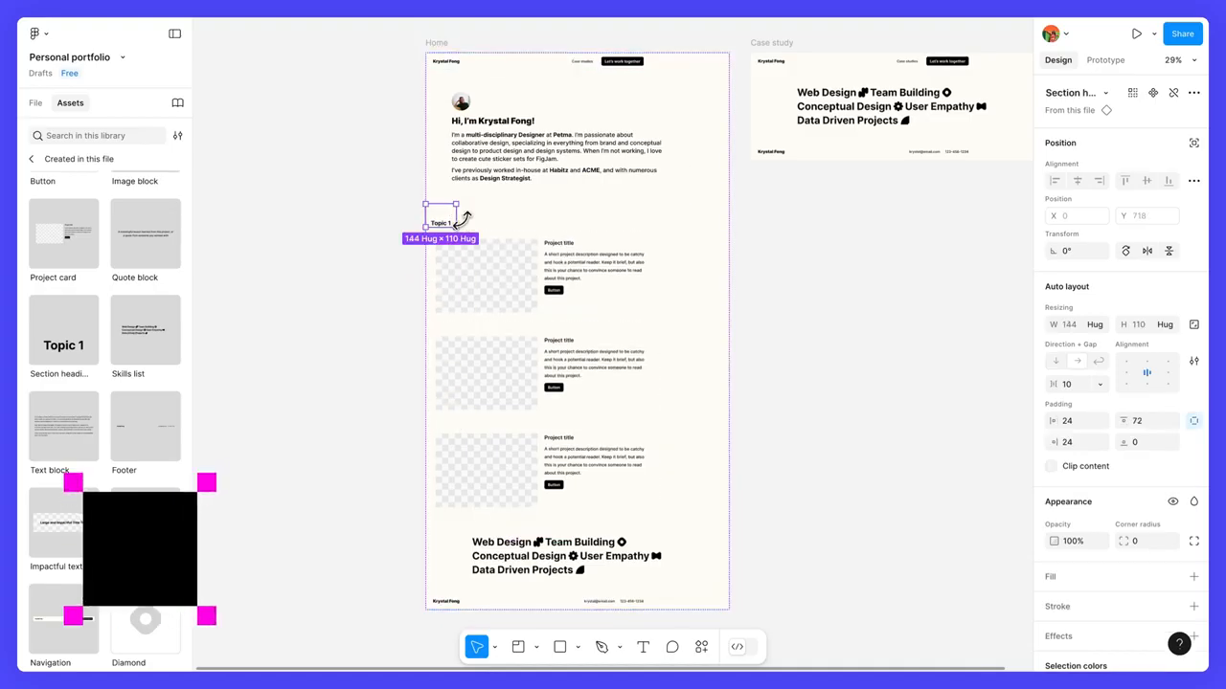
pyautogui.press('Down')
pyautogui.press('Down')
pyautogui.press('Up')
pyautogui.press('Up')
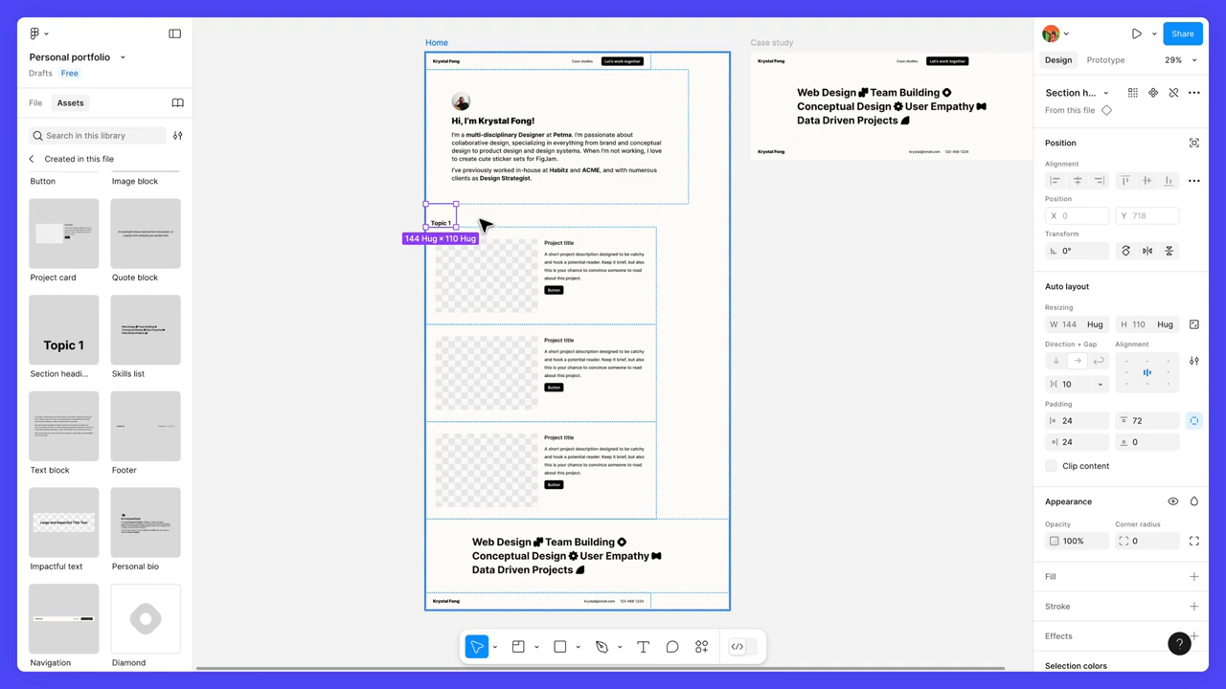
# Step: Set the width of all items inside the Home frame to Fill container
pyautogui.click(435, 44)
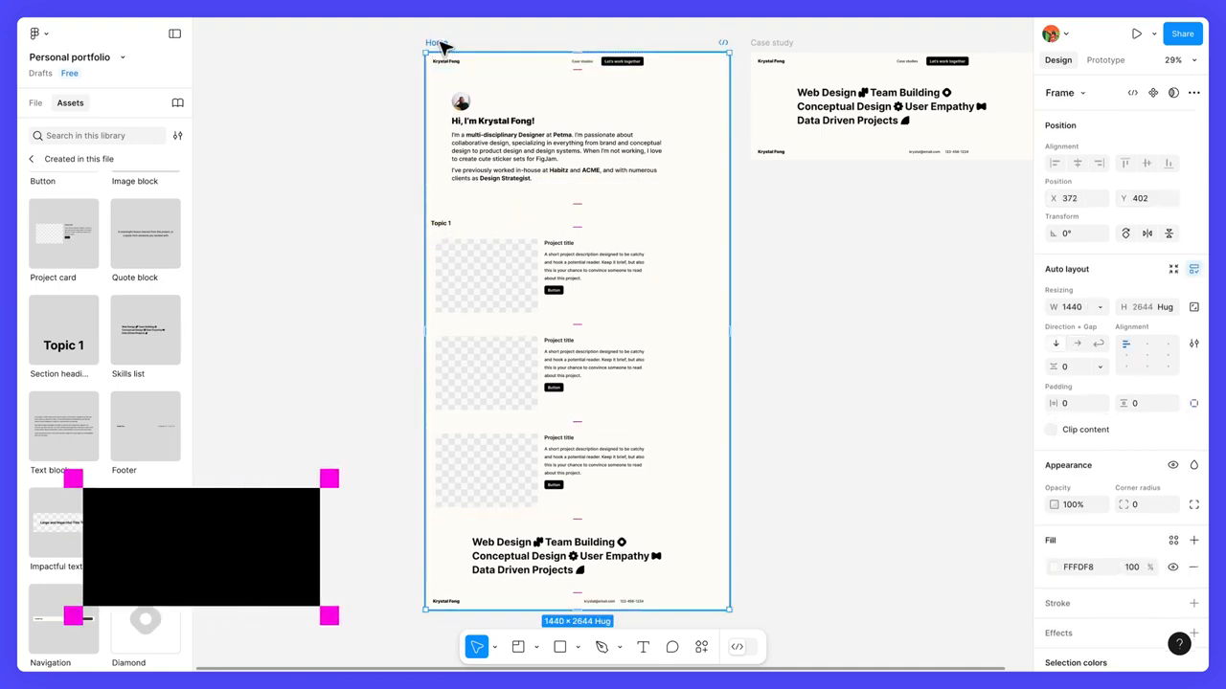
pyautogui.press('Return')
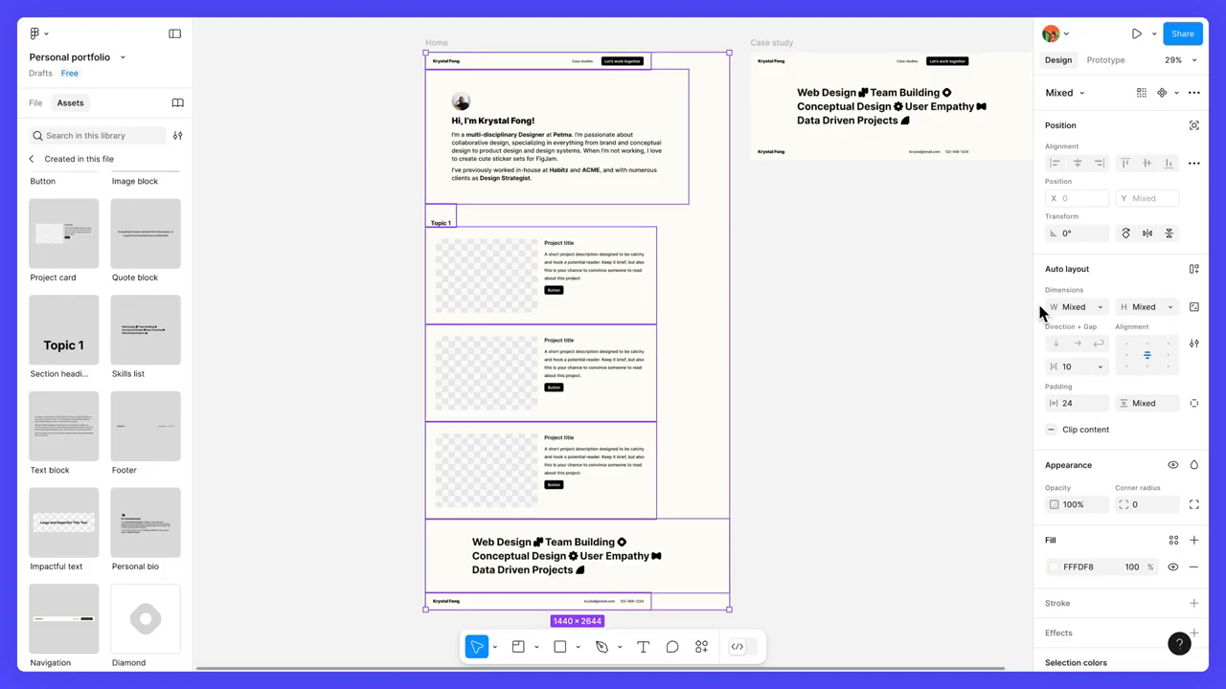
pyautogui.click(1099, 307)
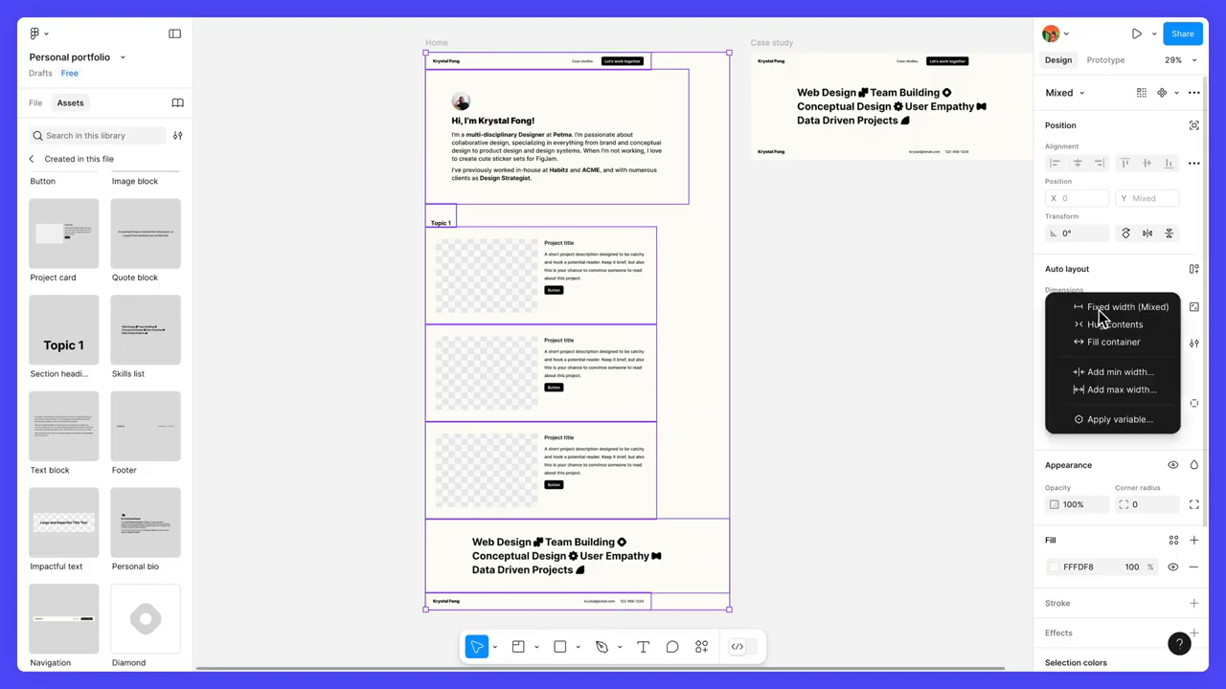
pyautogui.click(1142, 350)
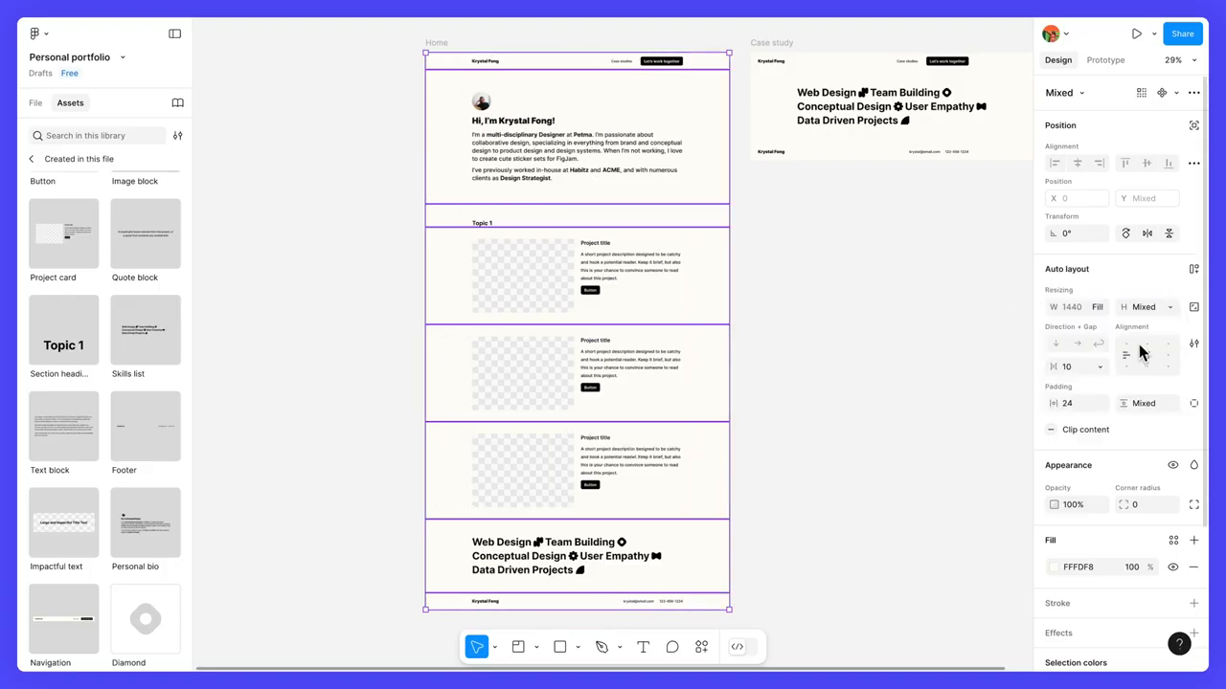
pyautogui.click(788, 284)
# Step: Resize the Home frame horizontally from its left edge to test how its items respond
pyautogui.click(437, 46)
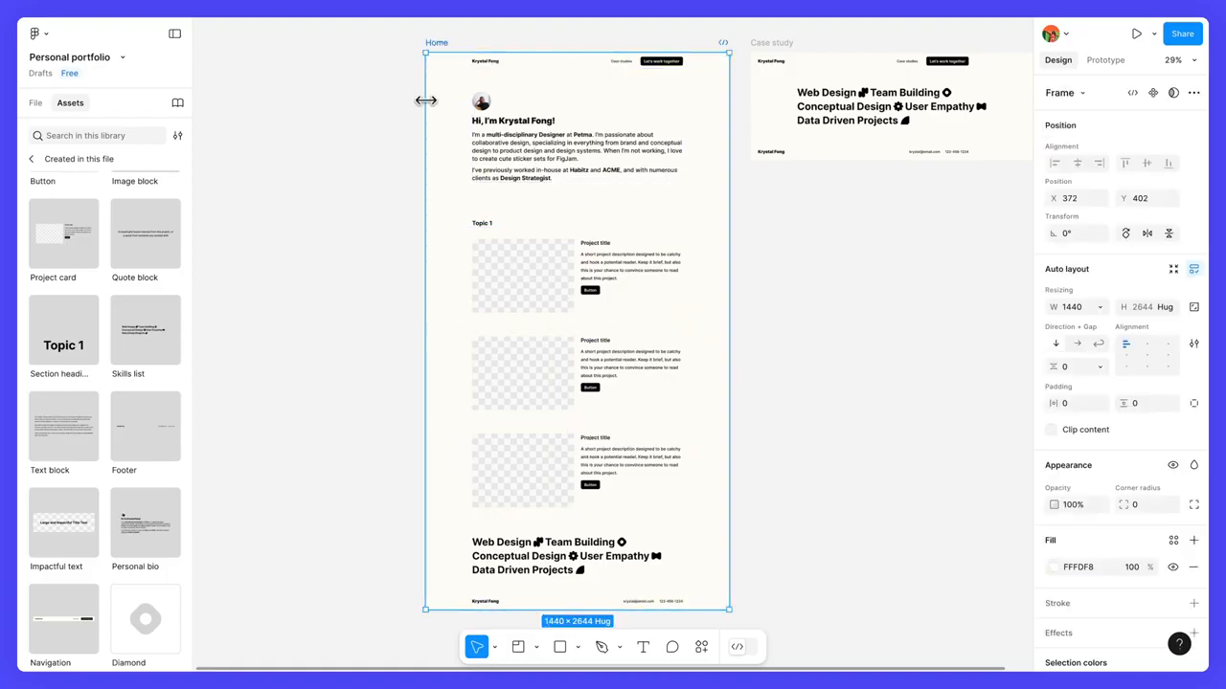
pyautogui.moveTo(424, 99); pyautogui.dragTo(371, 139)
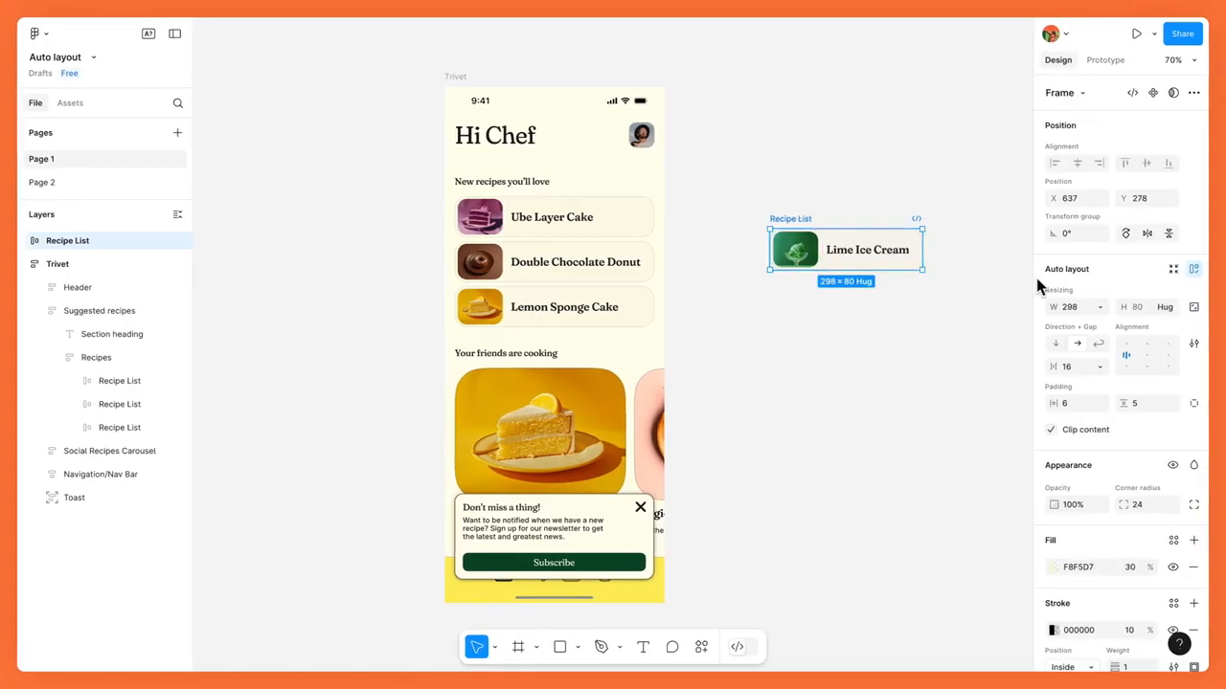
# Step: In the Auto layout file, move the Lime Ice Cream item below Ube Layer Cake in the recipe list and set its width to Fill container
pyautogui.click(1103, 306)
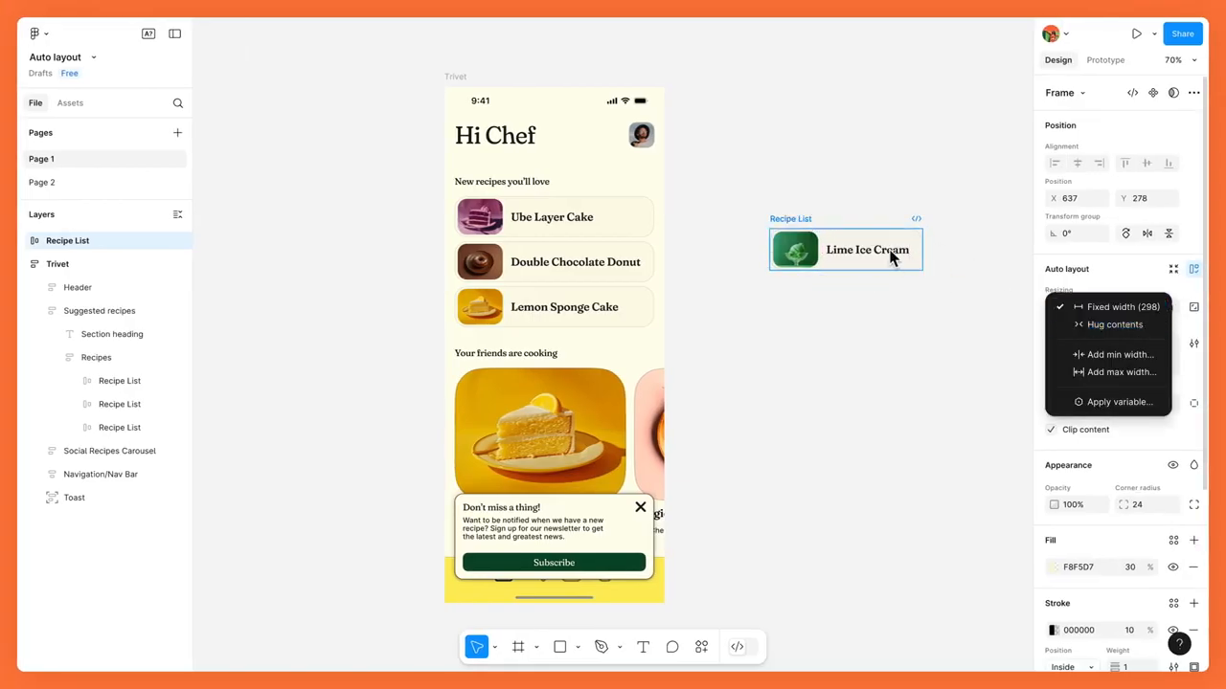
pyautogui.click(807, 219)
pyautogui.moveTo(807, 220); pyautogui.dragTo(602, 219)
pyautogui.click(1098, 308)
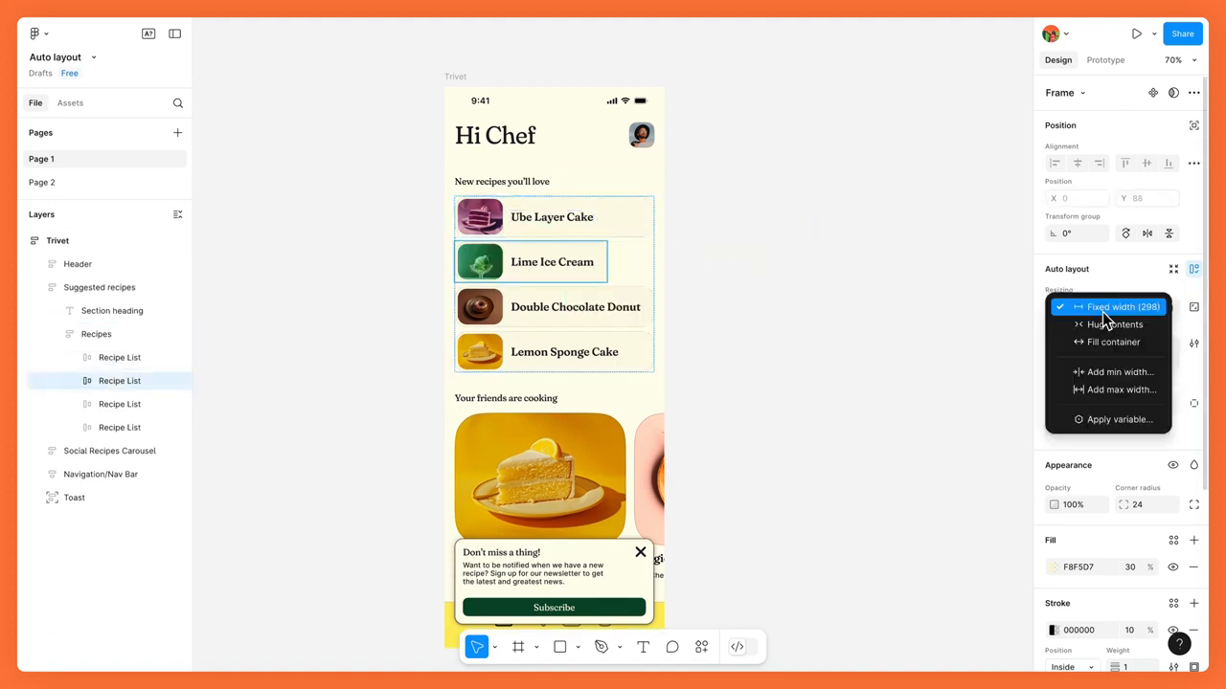
pyautogui.click(1152, 351)
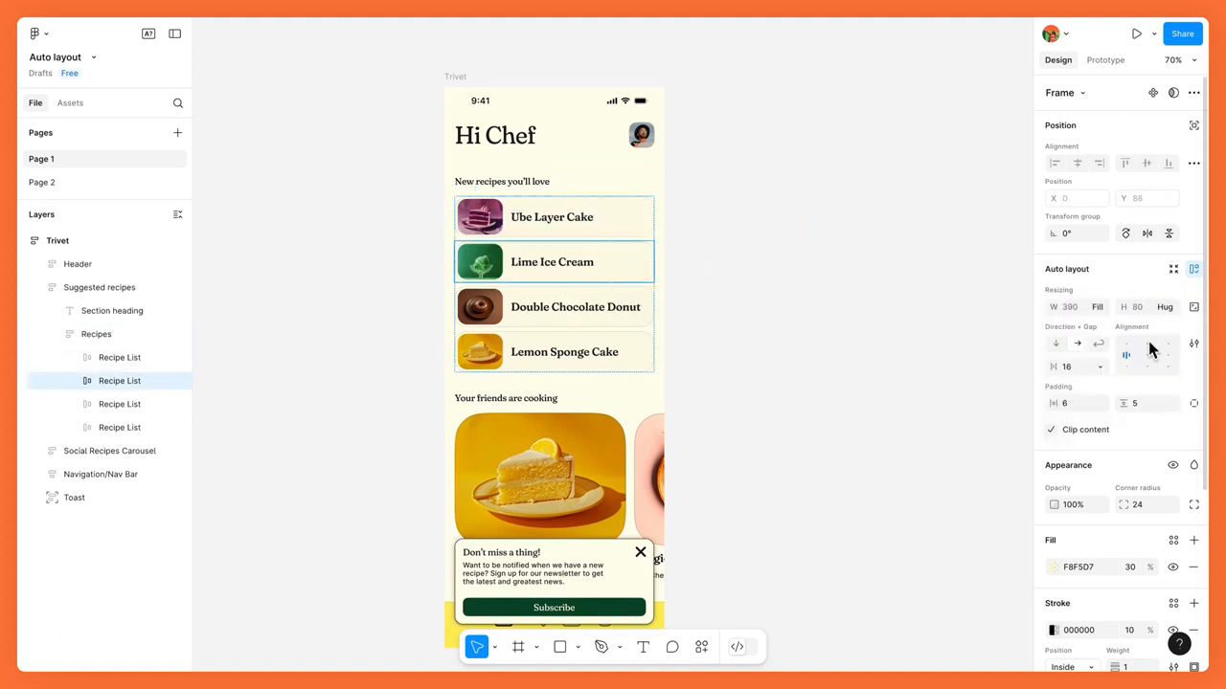
pyautogui.click(912, 309)
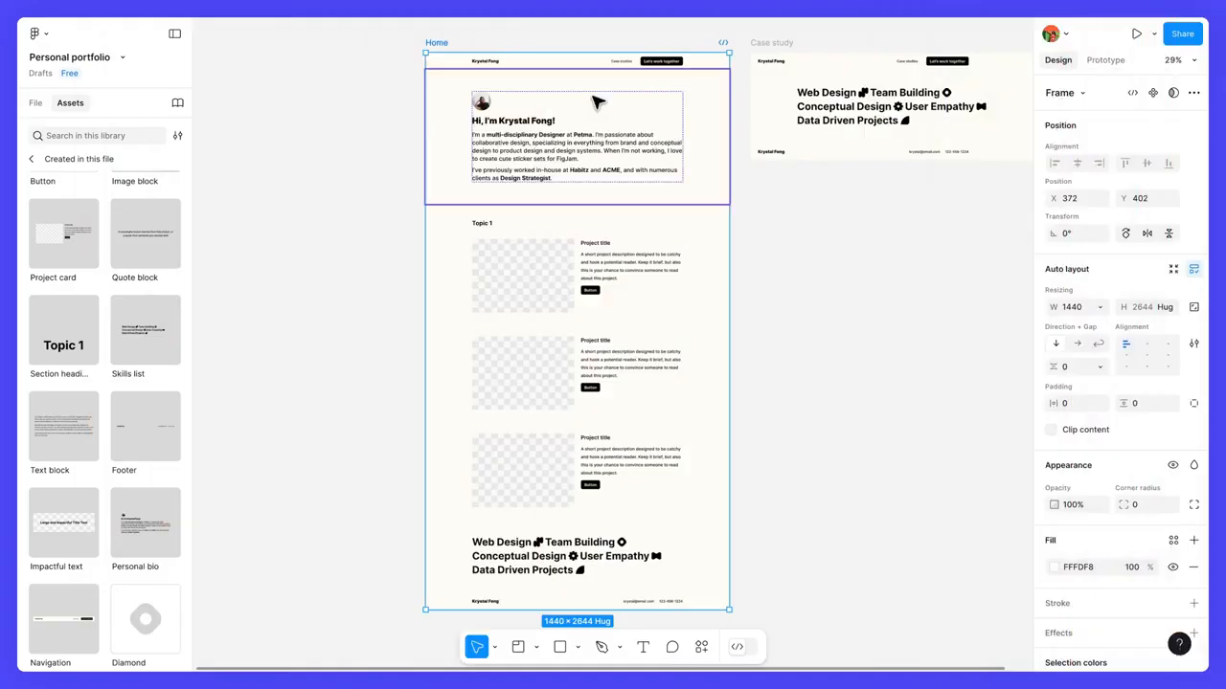
# Step: In the Personal portfolio file, insert an Impactful text instance below the Case study frame's navigation, with a Text block instance directly below it
pyautogui.click(779, 44)
pyautogui.moveTo(784, 44); pyautogui.dragTo(636, 70)
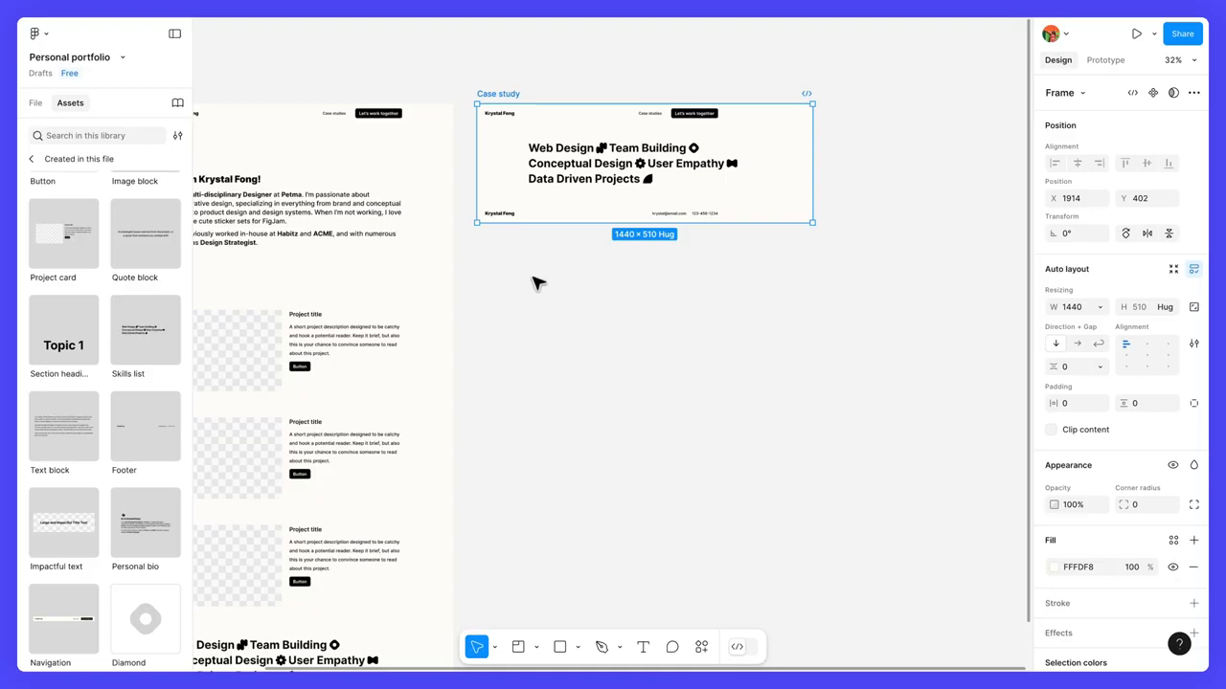
pyautogui.click(65, 523)
pyautogui.moveTo(119, 502); pyautogui.dragTo(594, 123)
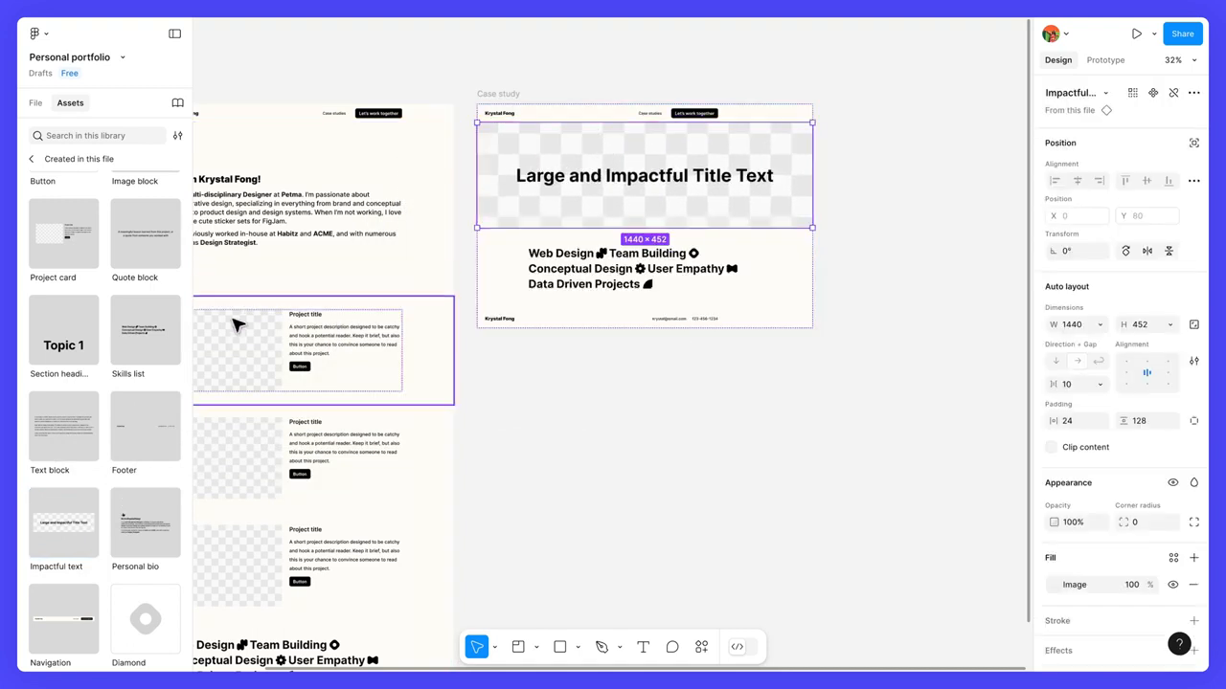
pyautogui.moveTo(59, 421); pyautogui.dragTo(714, 226)
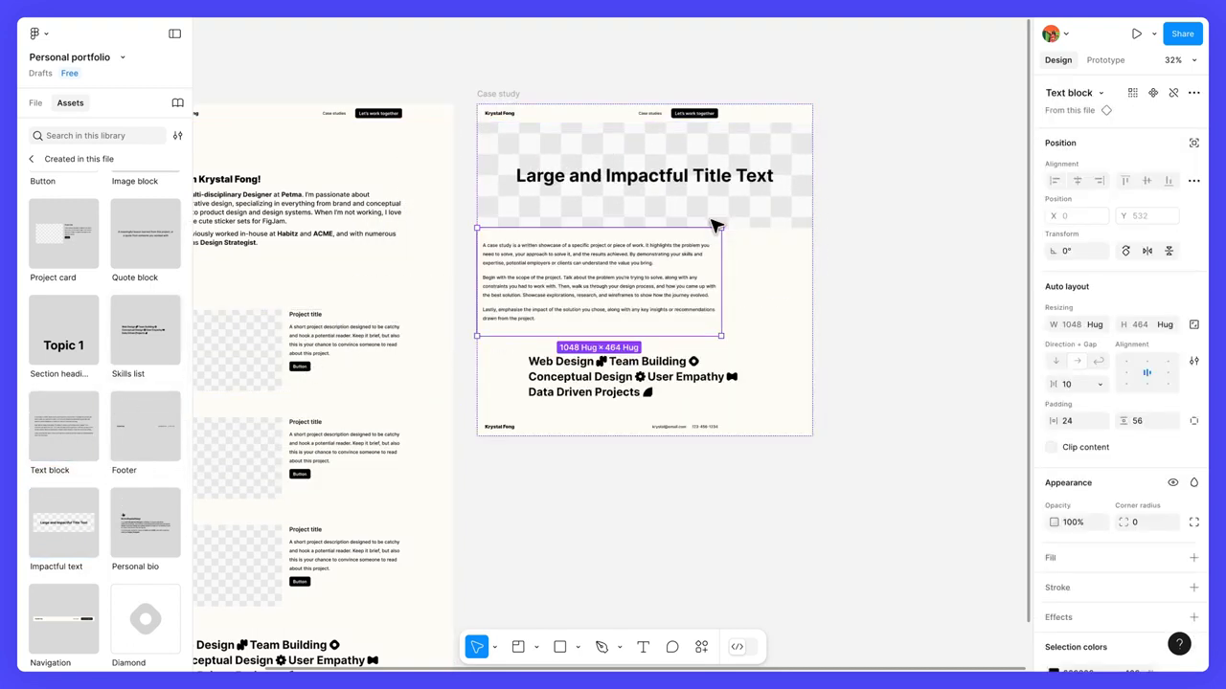
# Step: Insert Section heading, Image block and Quote block instances in that order below the text block in the Case study frame
pyautogui.moveTo(63, 329); pyautogui.dragTo(574, 340)
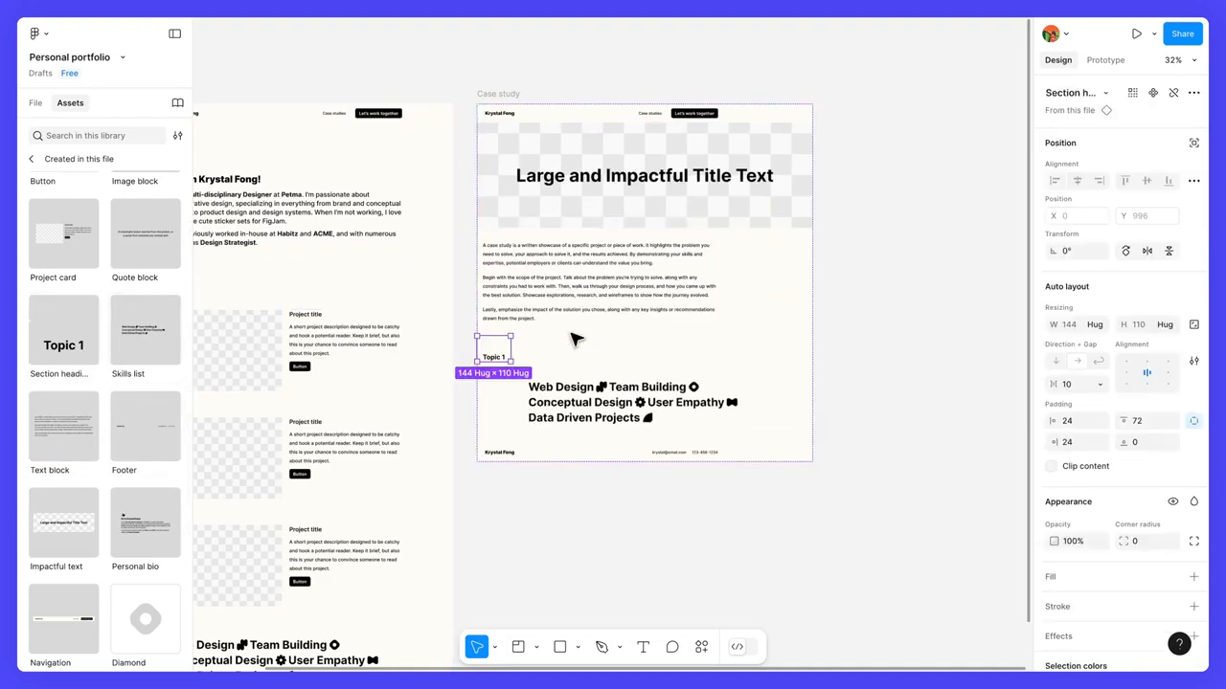
pyautogui.scroll(2, 147, 439)
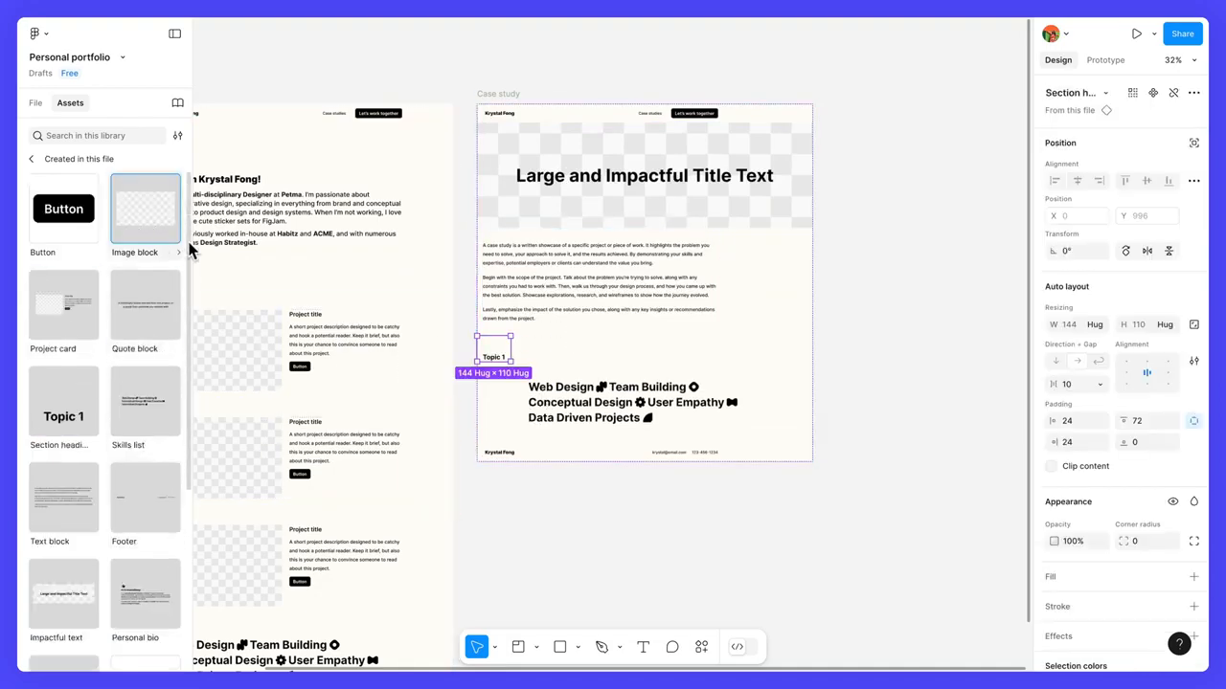
pyautogui.moveTo(180, 239); pyautogui.dragTo(514, 375)
pyautogui.moveTo(145, 304); pyautogui.dragTo(618, 533)
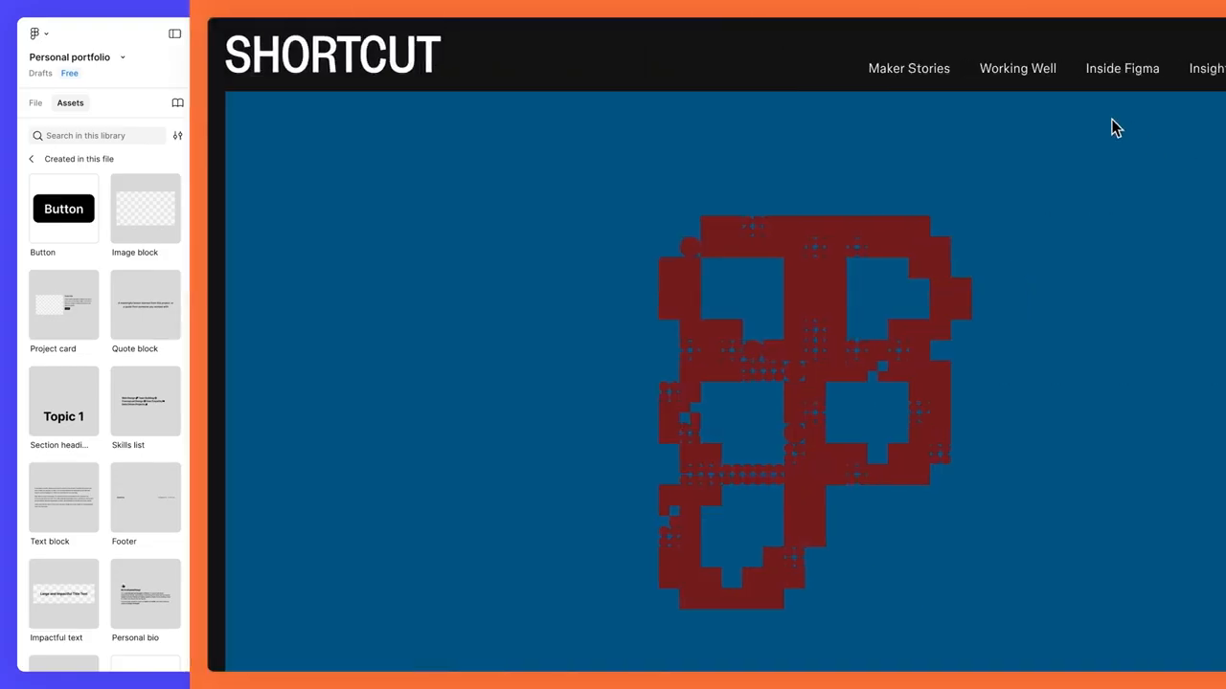
# Step: Switch to Figma's Shortcut blog and open its Case study topic for reference
pyautogui.click(1121, 77)
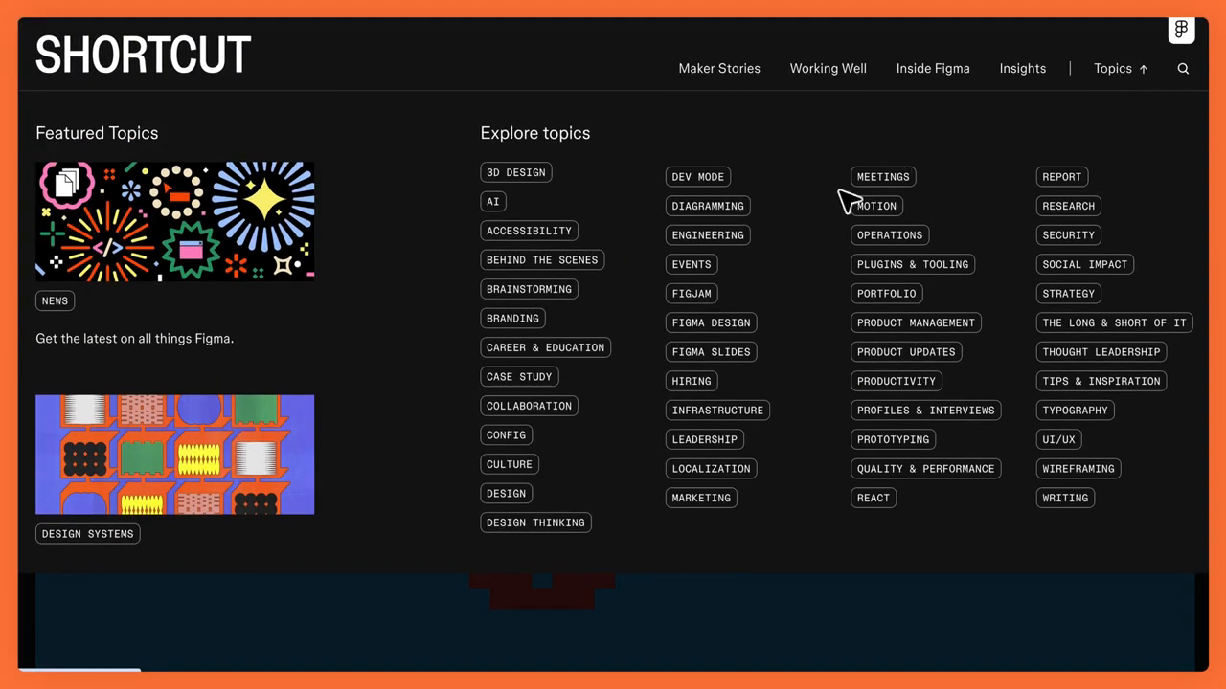
pyautogui.click(518, 377)
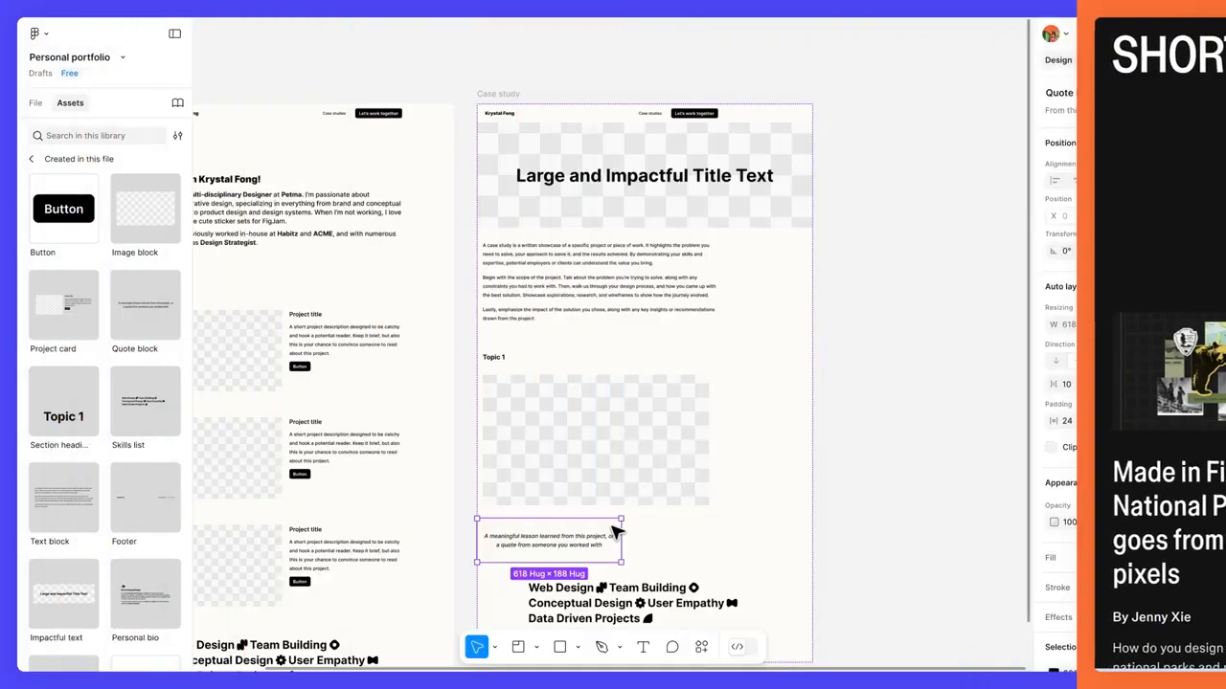
# Step: Duplicate the Case study frame's text block and move the copy between the image block and the quote block
pyautogui.click(589, 176)
pyautogui.hotkey('ctrl', 'd')
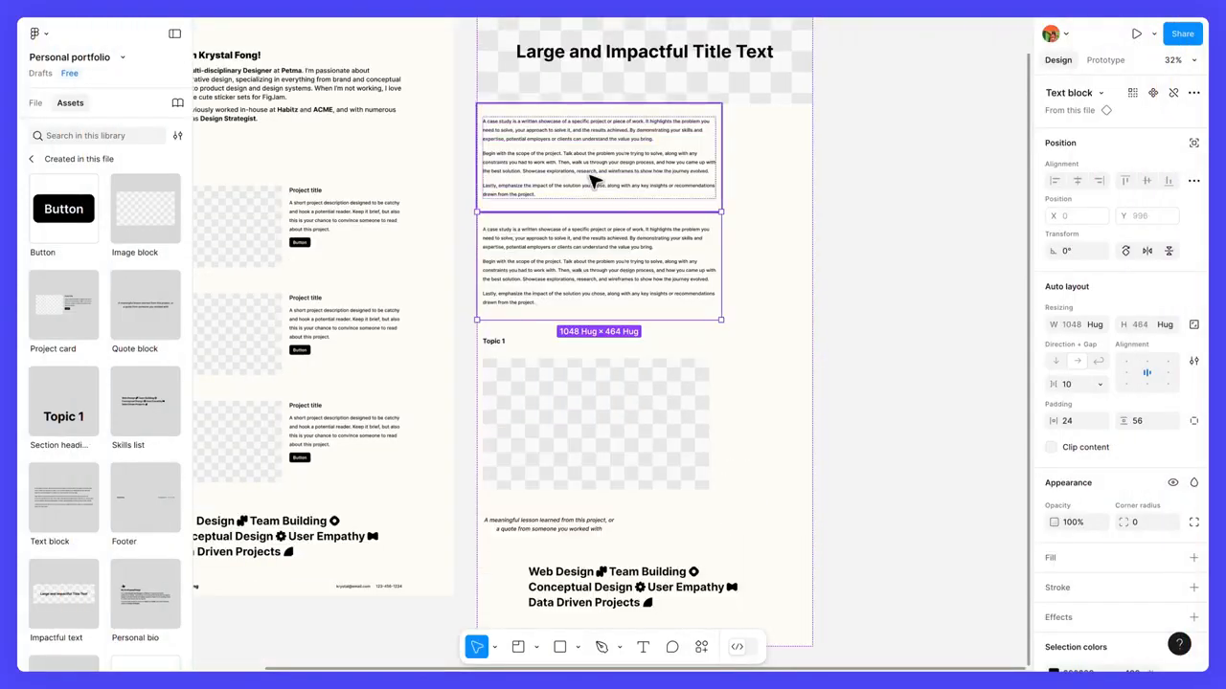
pyautogui.press('Down')
pyautogui.press('Down')
pyautogui.scroll(-2, 591, 169)
pyautogui.scroll(-1, 594, 175)
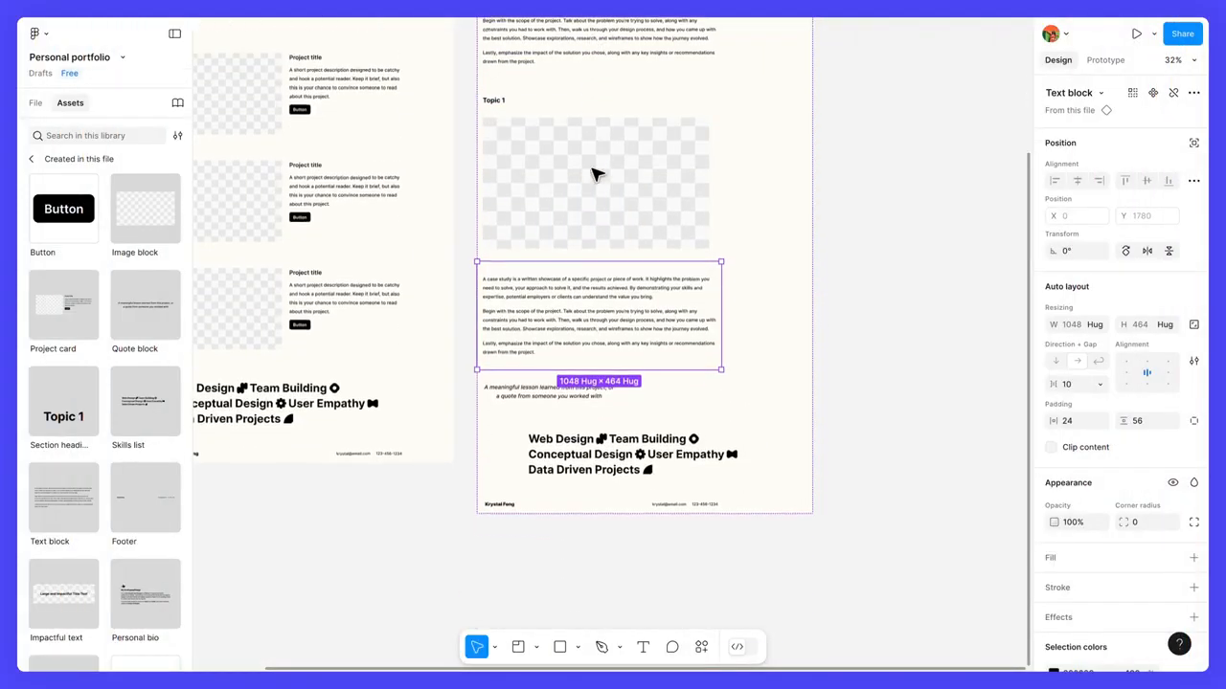
# Step: Duplicate the image block and move the copy below the quote block
pyautogui.click(593, 174)
pyautogui.hotkey('ctrl', 'd')
pyautogui.press('Down')
pyautogui.press('Down')
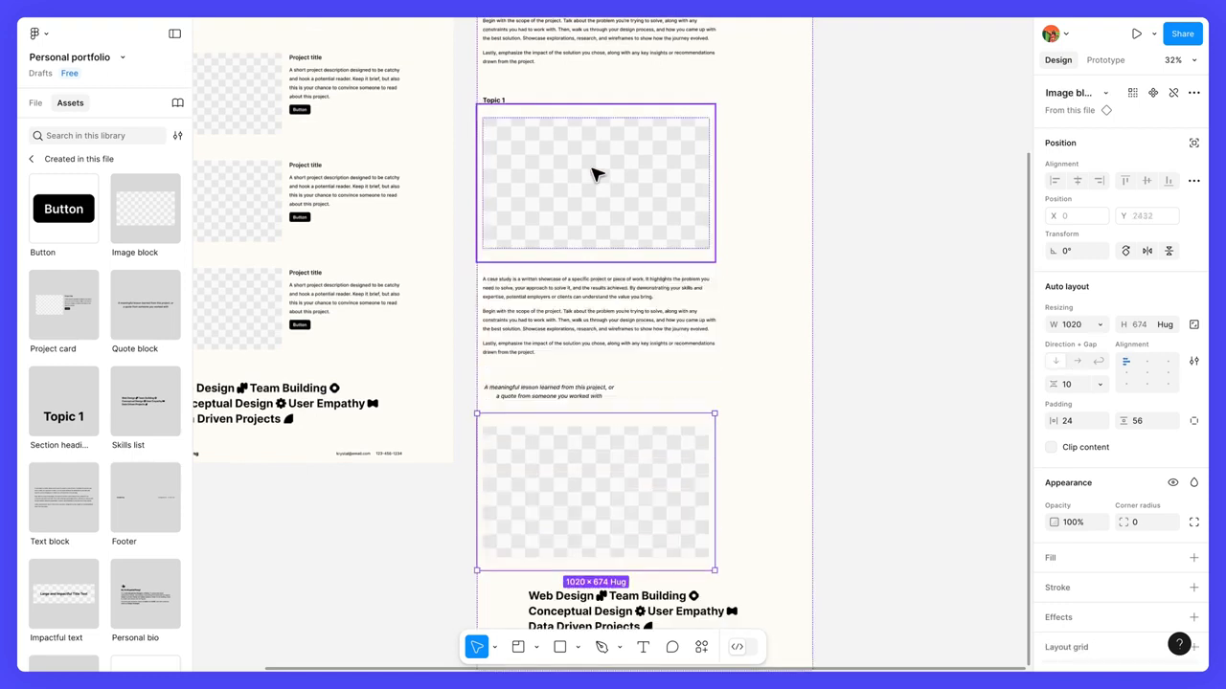
# Step: Duplicate the text block and the section heading, placing the copies below the second image block with the heading above the text
pyautogui.click(582, 288)
pyautogui.hotkey('ctrl', 'd')
pyautogui.press('Down')
pyautogui.press('Down')
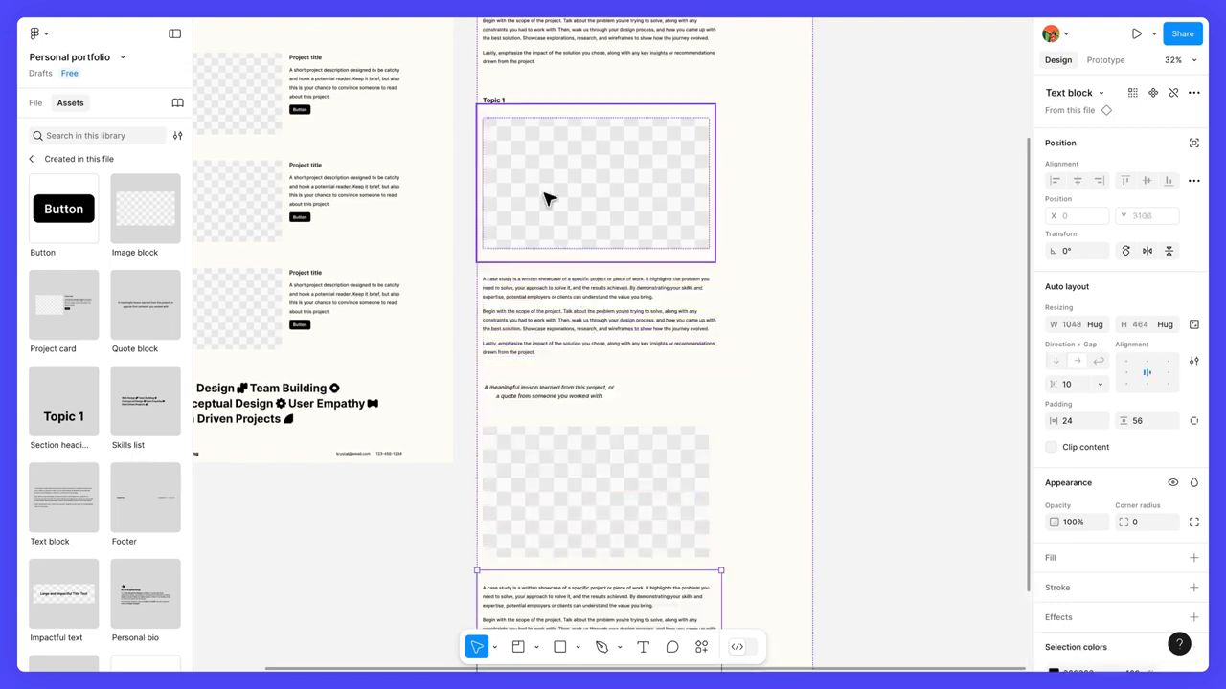
pyautogui.click(509, 96)
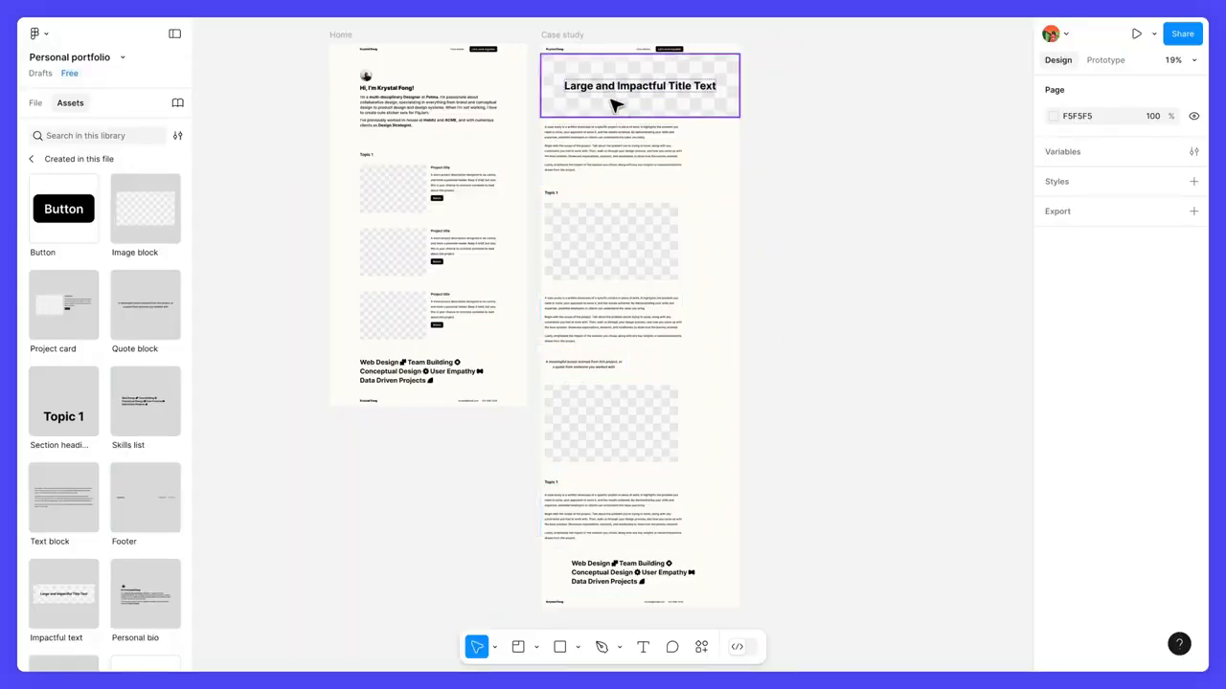
# Step: Set the width of all items inside the Case study frame to Fill container
pyautogui.click(573, 35)
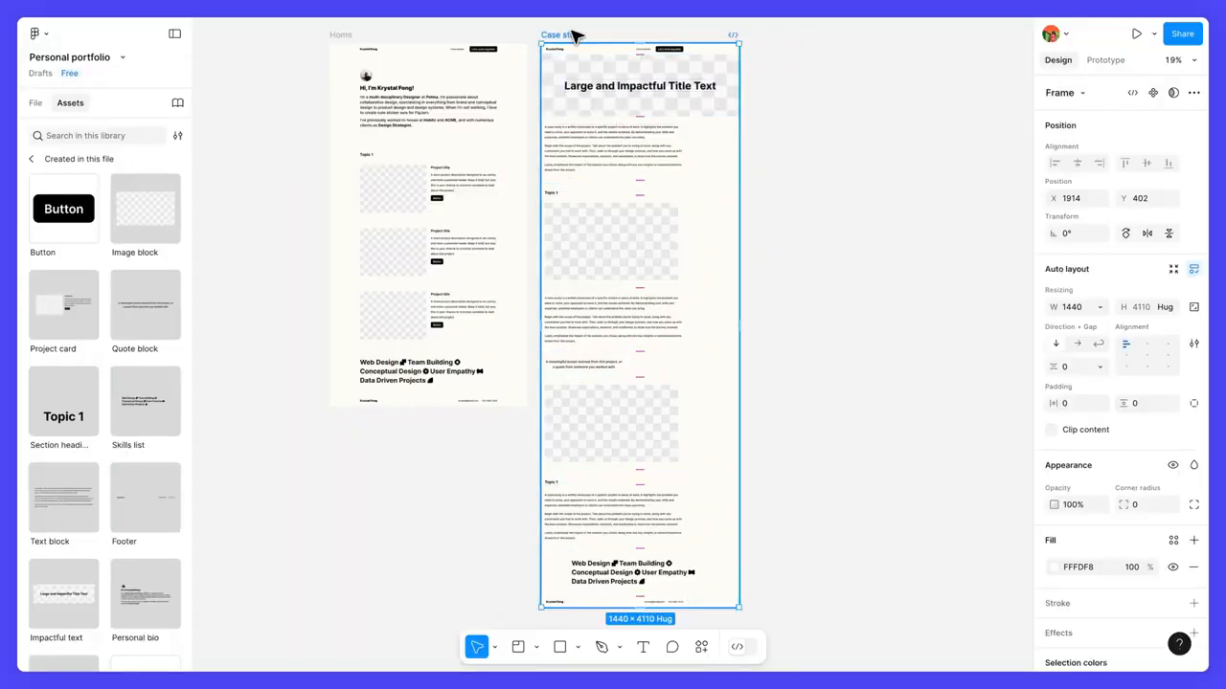
pyautogui.press('Return')
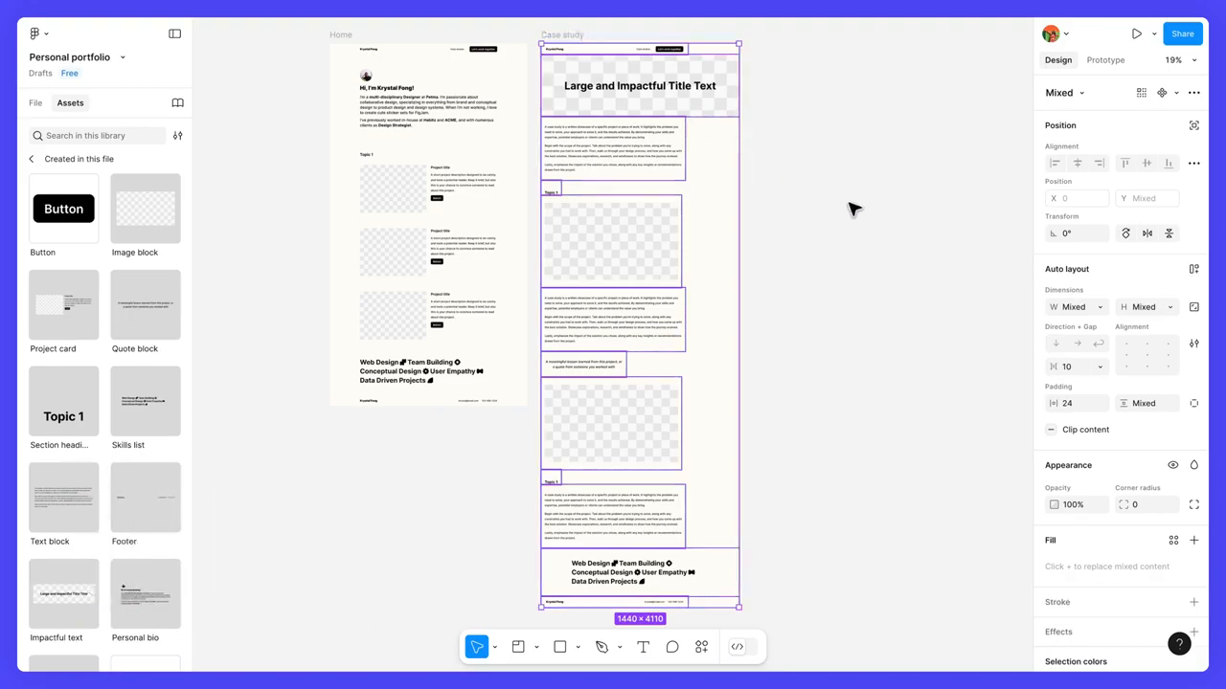
pyautogui.click(1100, 308)
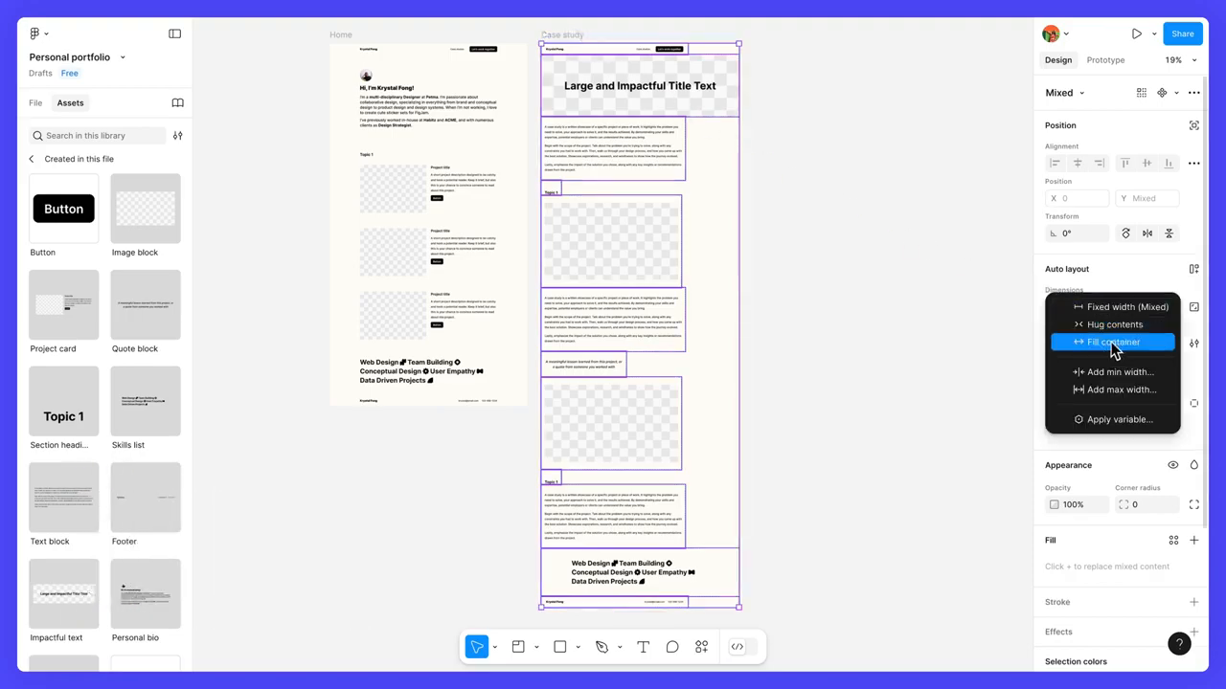
pyautogui.click(1111, 342)
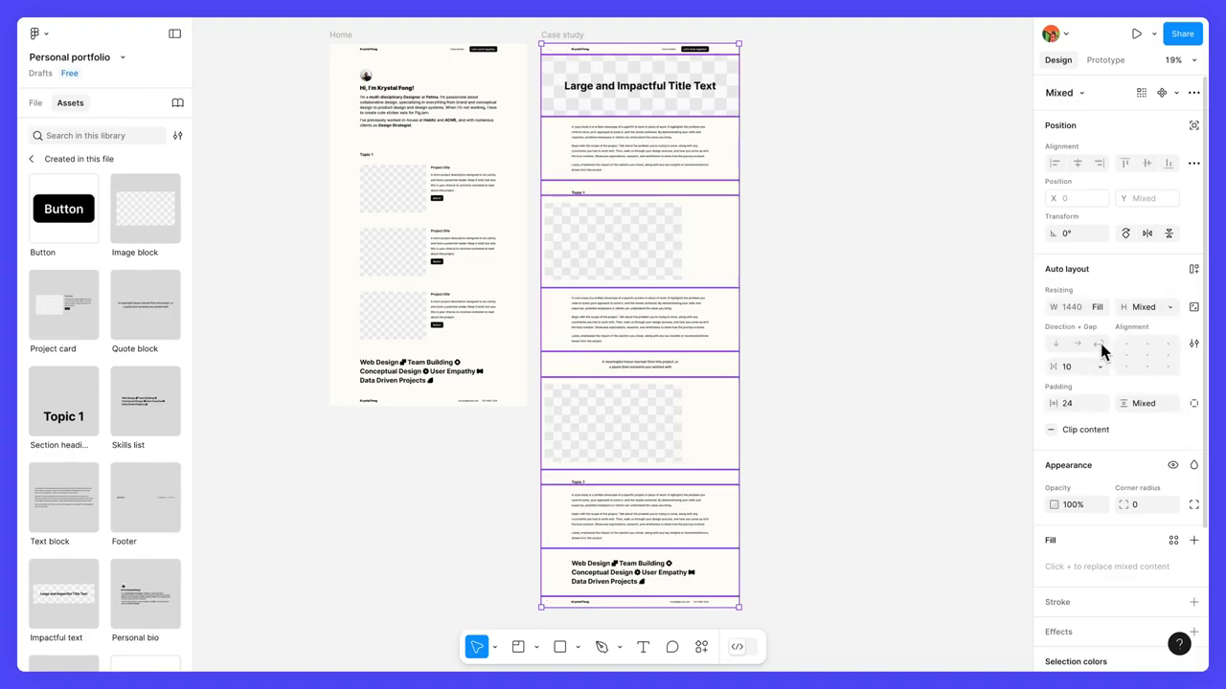
pyautogui.click(868, 347)
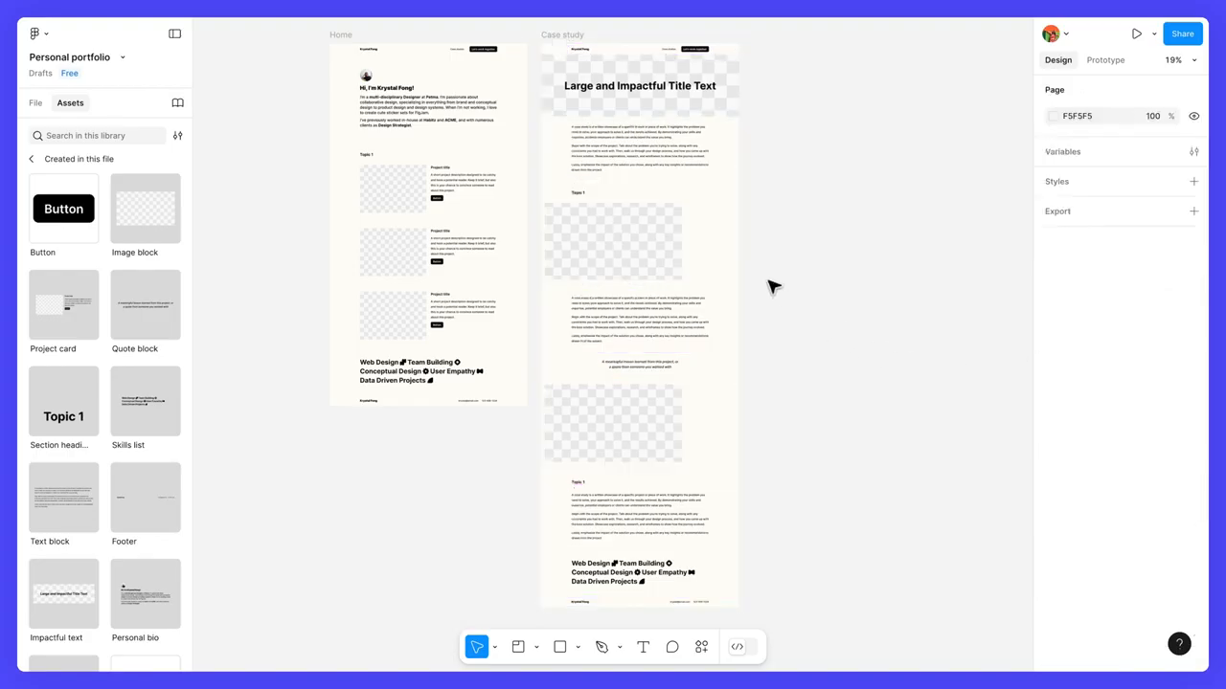
# Step: Go to the main component of the Case study frame's first image block
pyautogui.click(725, 249)
pyautogui.scroll(-1, 723, 251)
pyautogui.scroll(5, 723, 250)
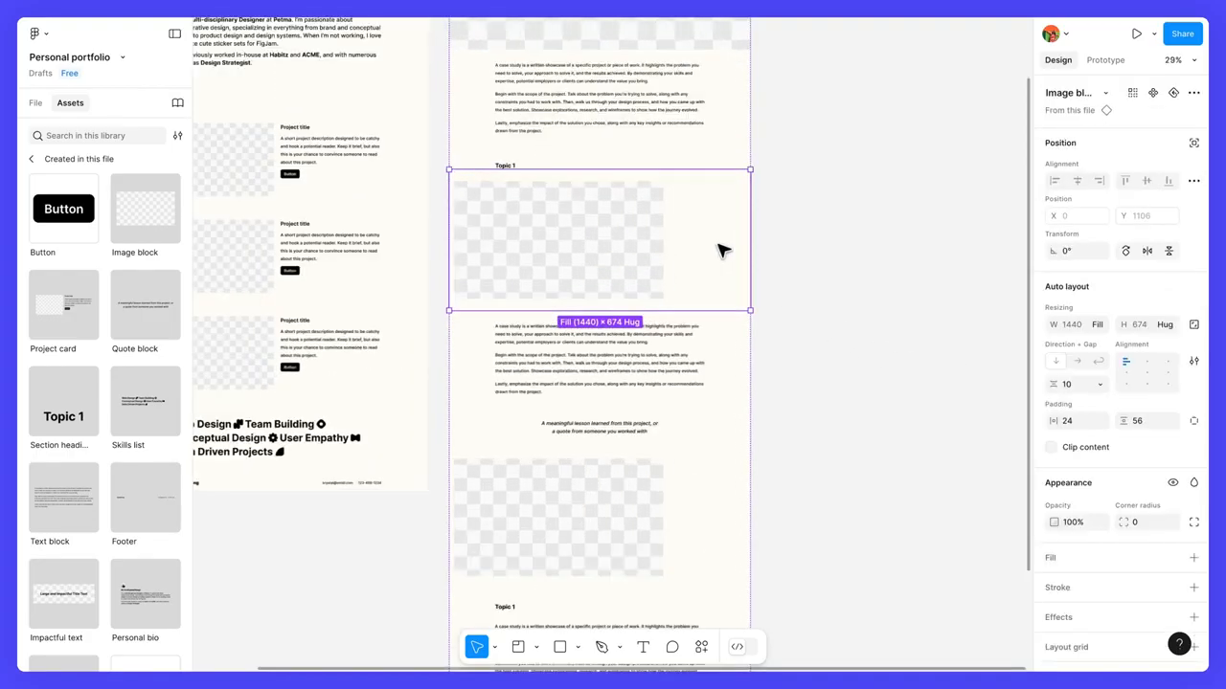
pyautogui.moveTo(705, 243); pyautogui.dragTo(820, 295)
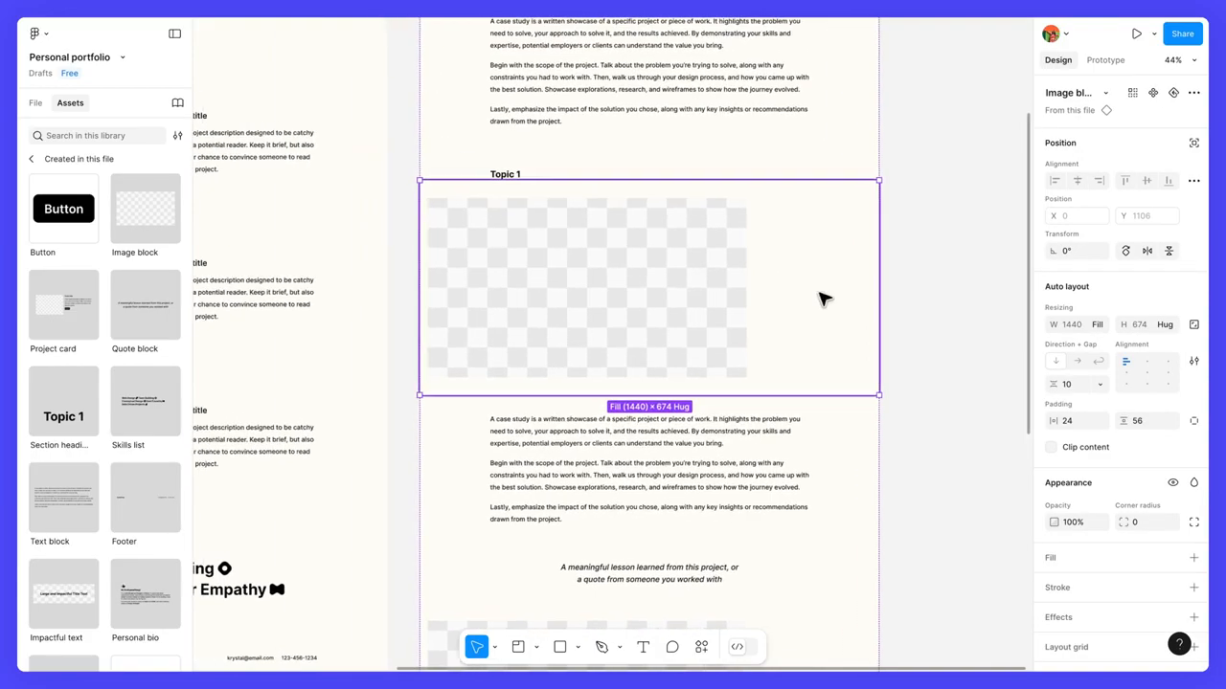
pyautogui.rightClick(809, 289)
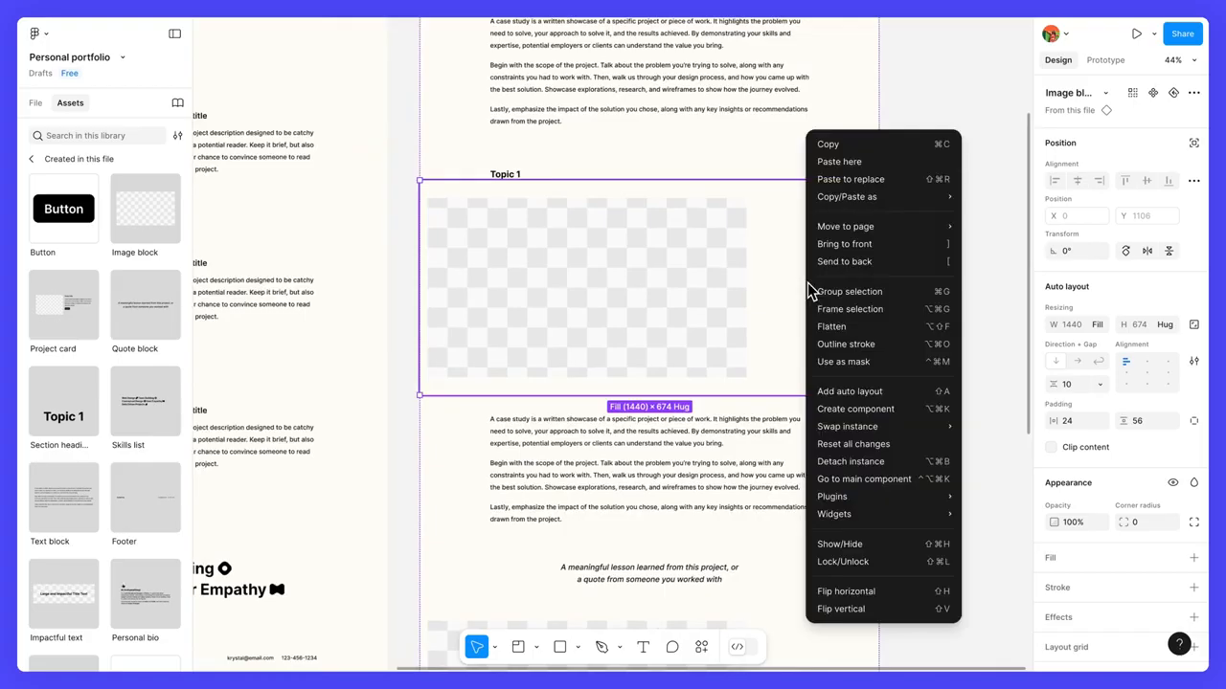
pyautogui.click(916, 489)
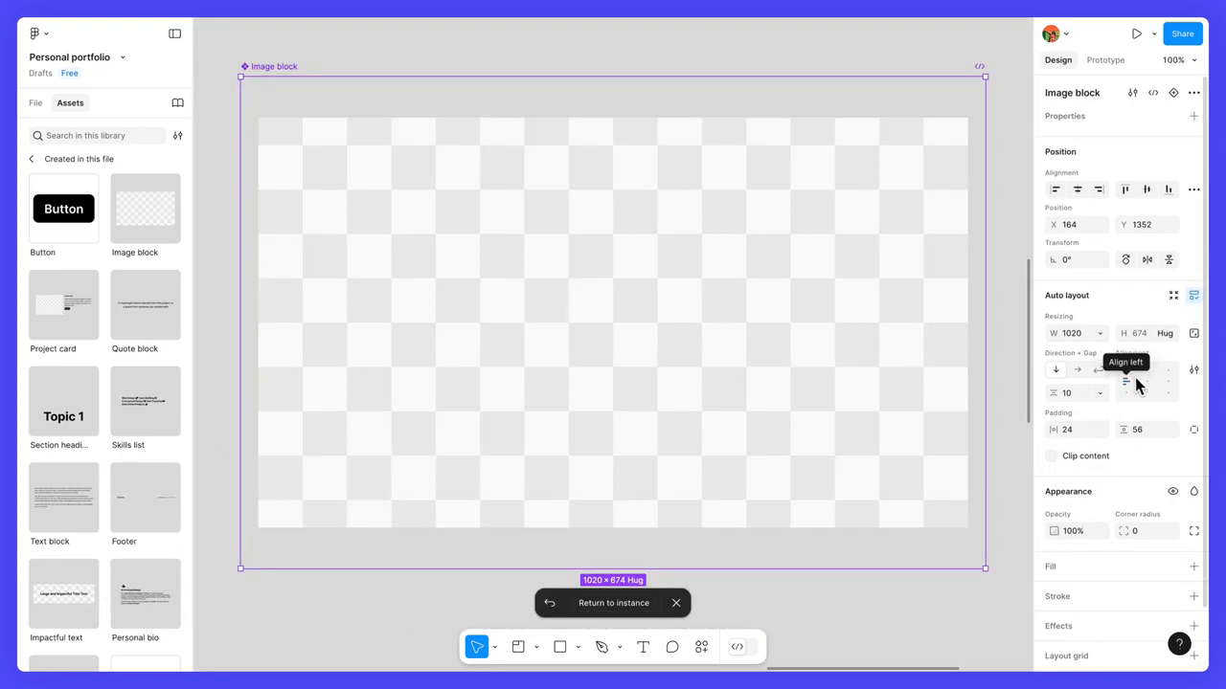
# Step: Center the auto layout alignment of the Image block main component and return to the instance
pyautogui.click(1148, 383)
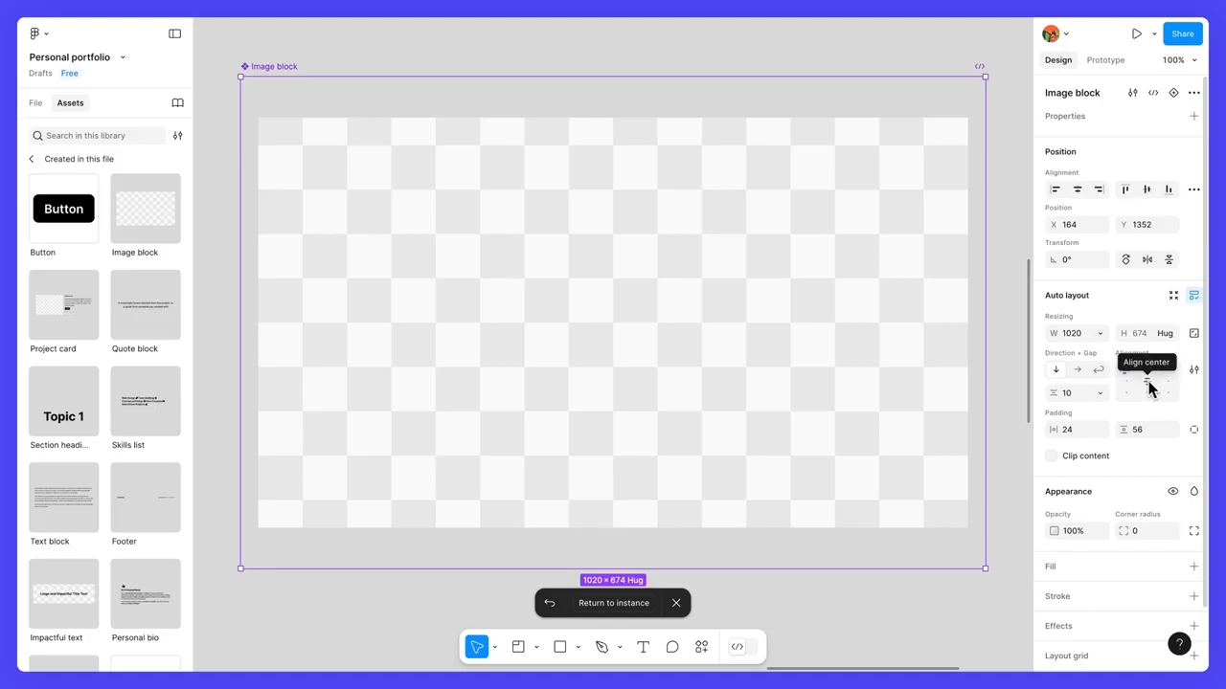
pyautogui.click(1150, 384)
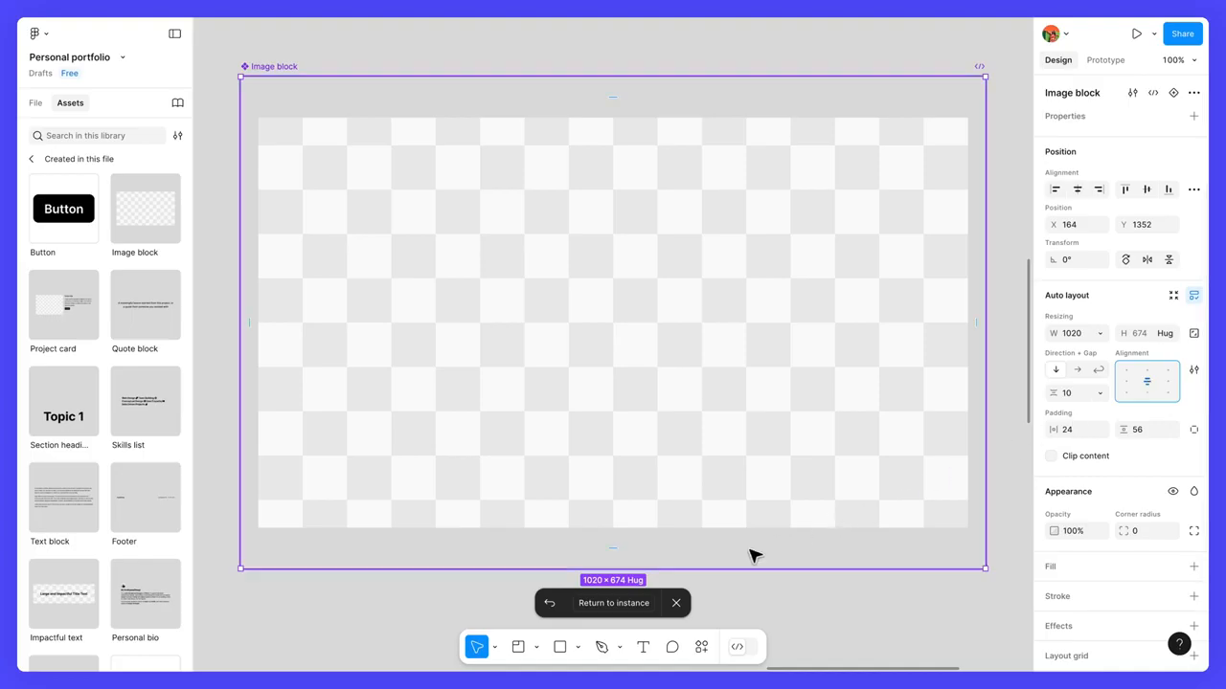
pyautogui.click(633, 604)
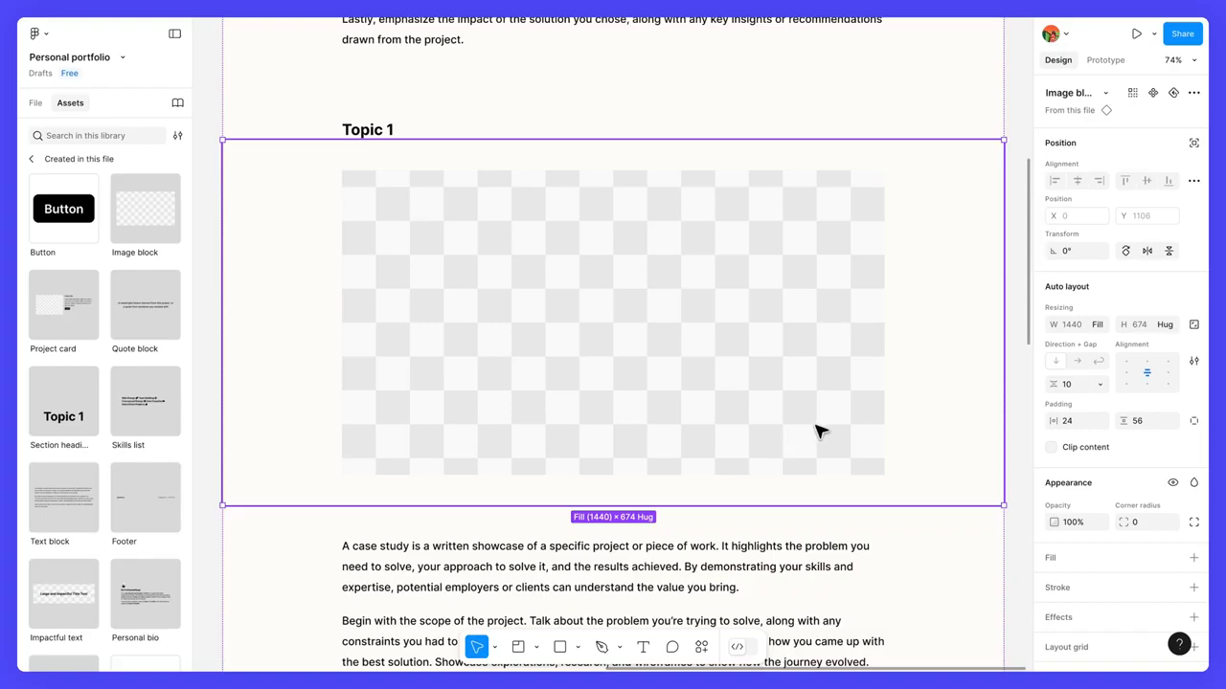
# Step: Reset all changes on the Case study frame's first image block instance and deselect it
pyautogui.click(1193, 93)
pyautogui.moveTo(1133, 167)
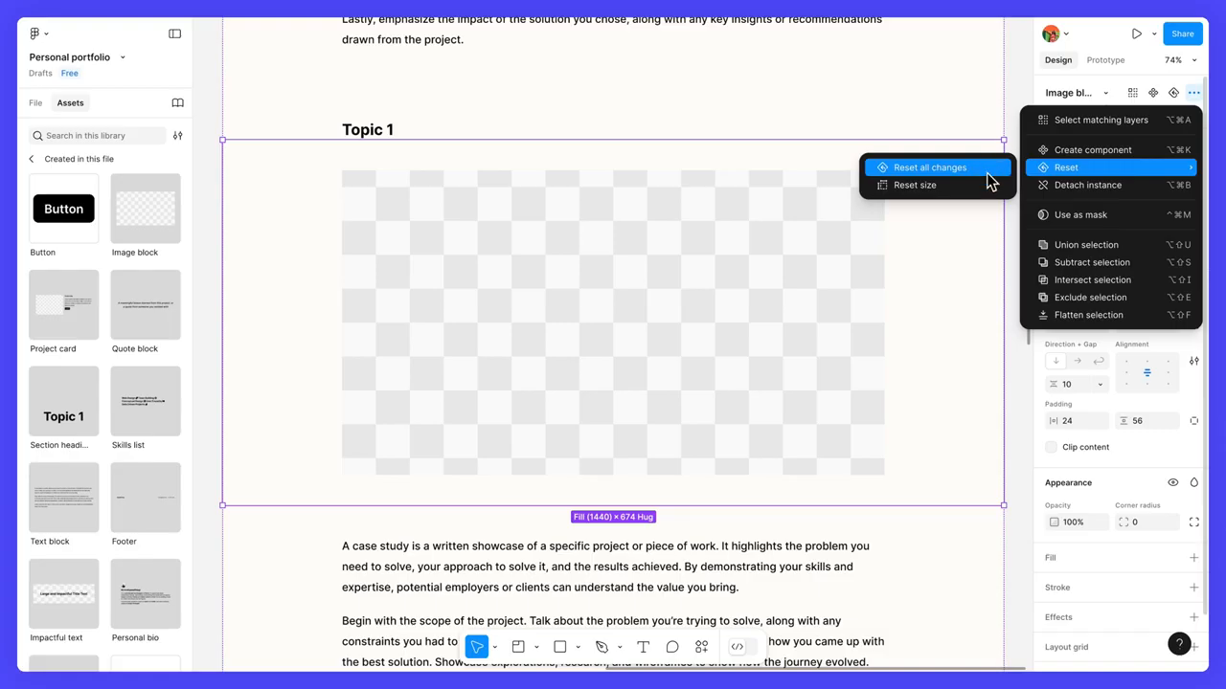
pyautogui.click(989, 182)
pyautogui.keyDown('ctrl'); pyautogui.scroll(-10, 961, 243); pyautogui.keyUp('ctrl')
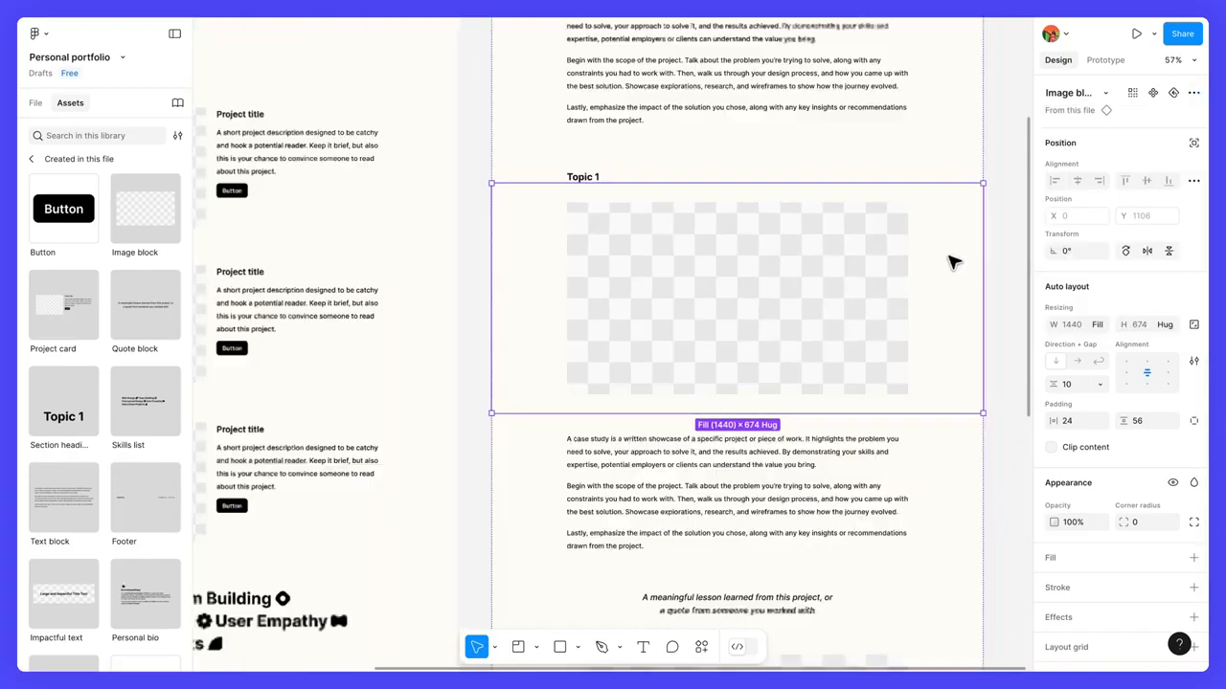
pyautogui.scroll(-1, 954, 262)
pyautogui.press('space')
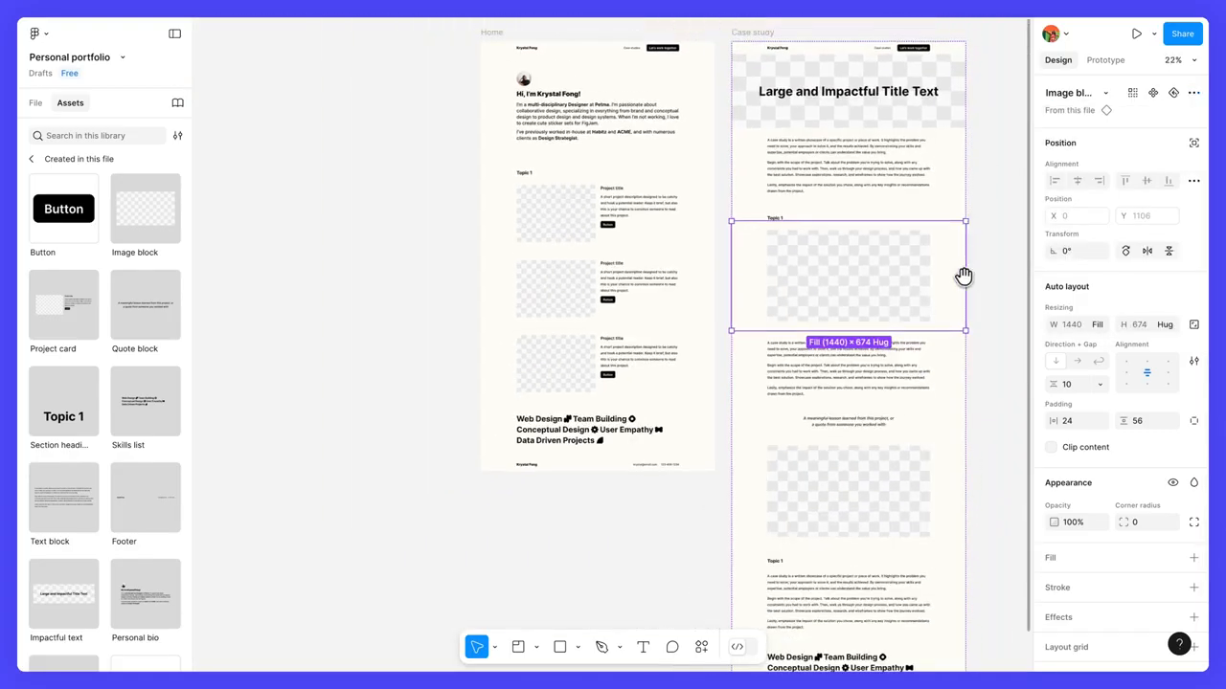
pyautogui.moveTo(980, 277); pyautogui.dragTo(884, 259)
pyautogui.scroll(-1, 852, 271)
pyautogui.click(875, 274)
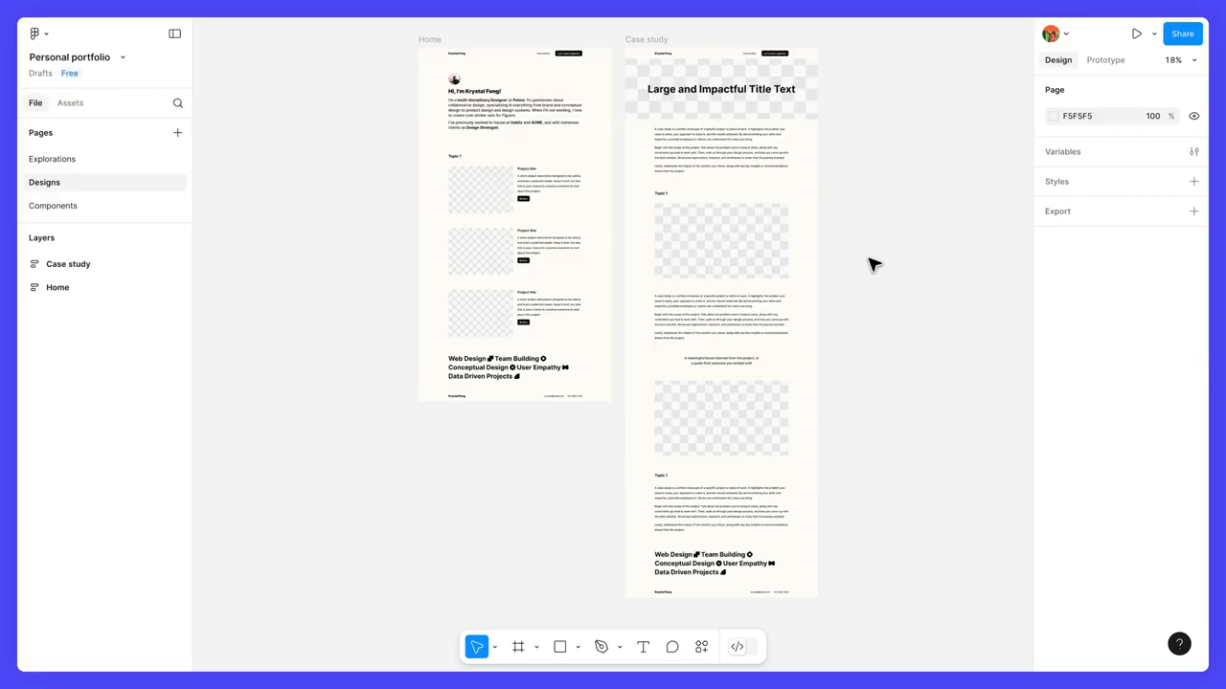
# Step: Change the Home page's section heading text to "Work"
pyautogui.scroll(6, 547, 192)
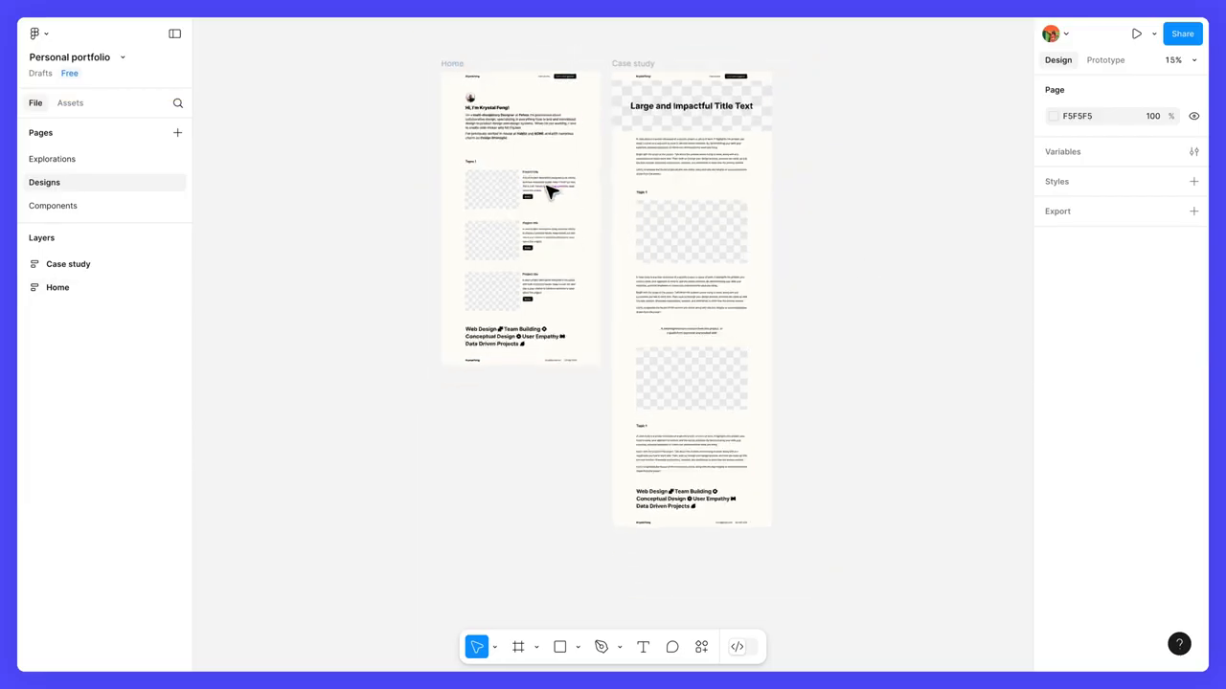
pyautogui.moveTo(542, 177); pyautogui.dragTo(658, 278)
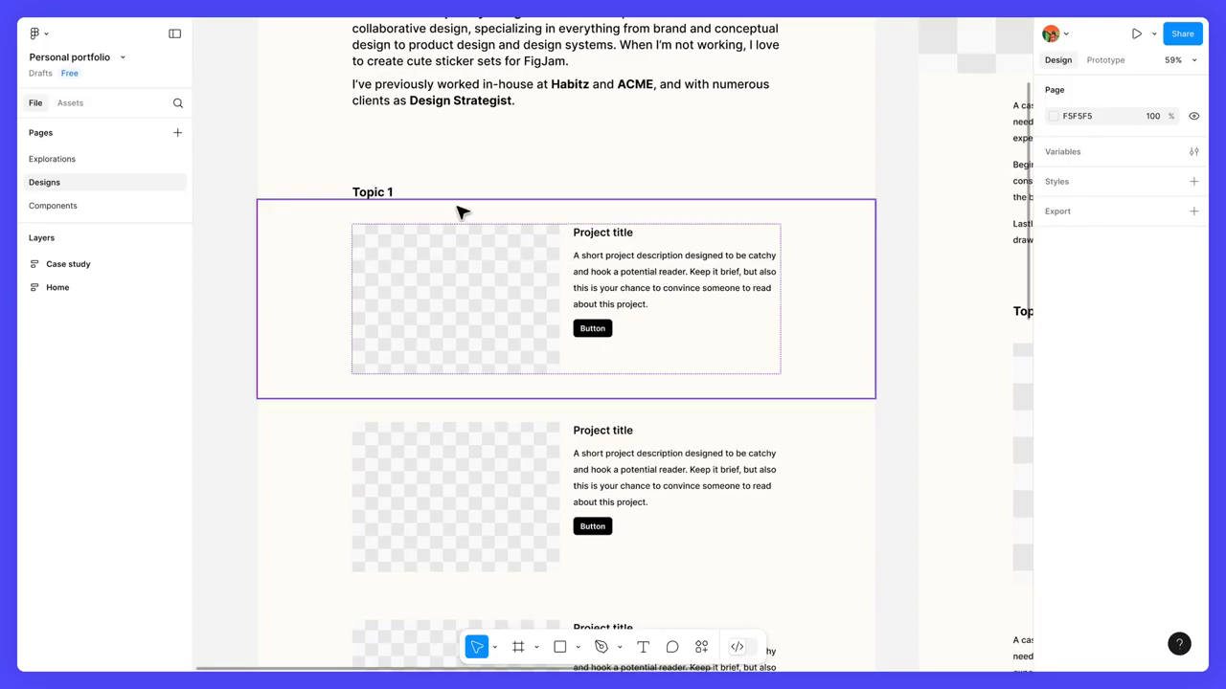
pyautogui.doubleClick(388, 193)
pyautogui.doubleClick(384, 190)
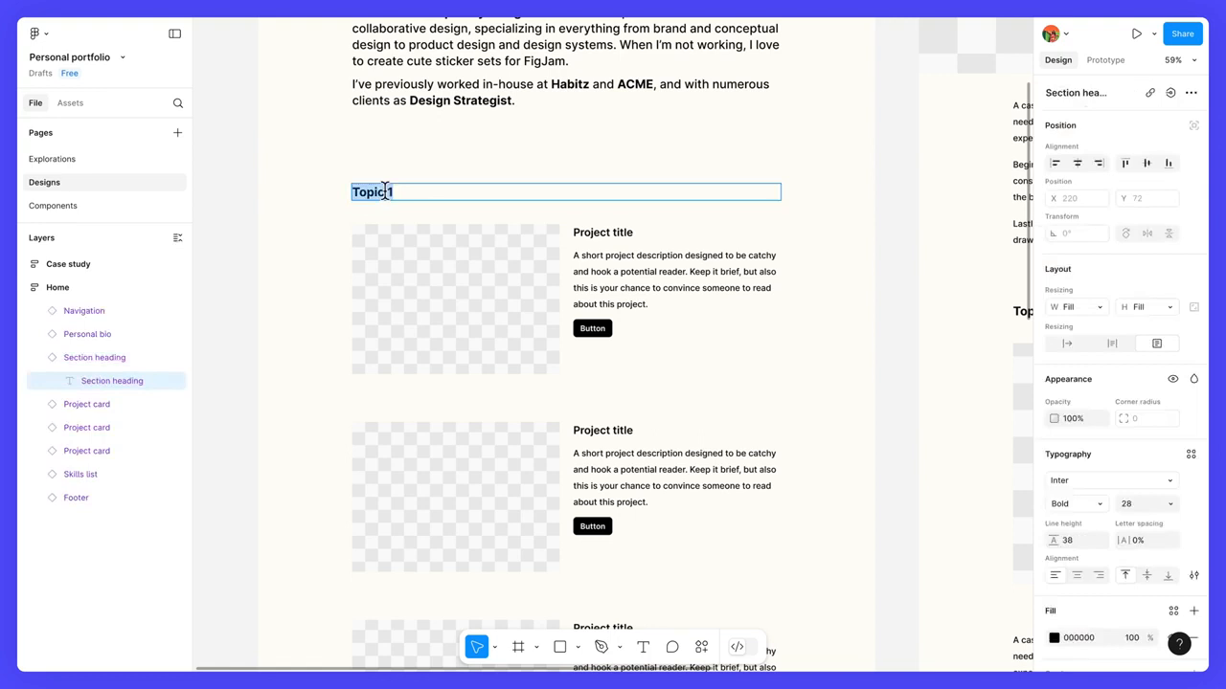
pyautogui.write('Work')
pyautogui.press('Escape')
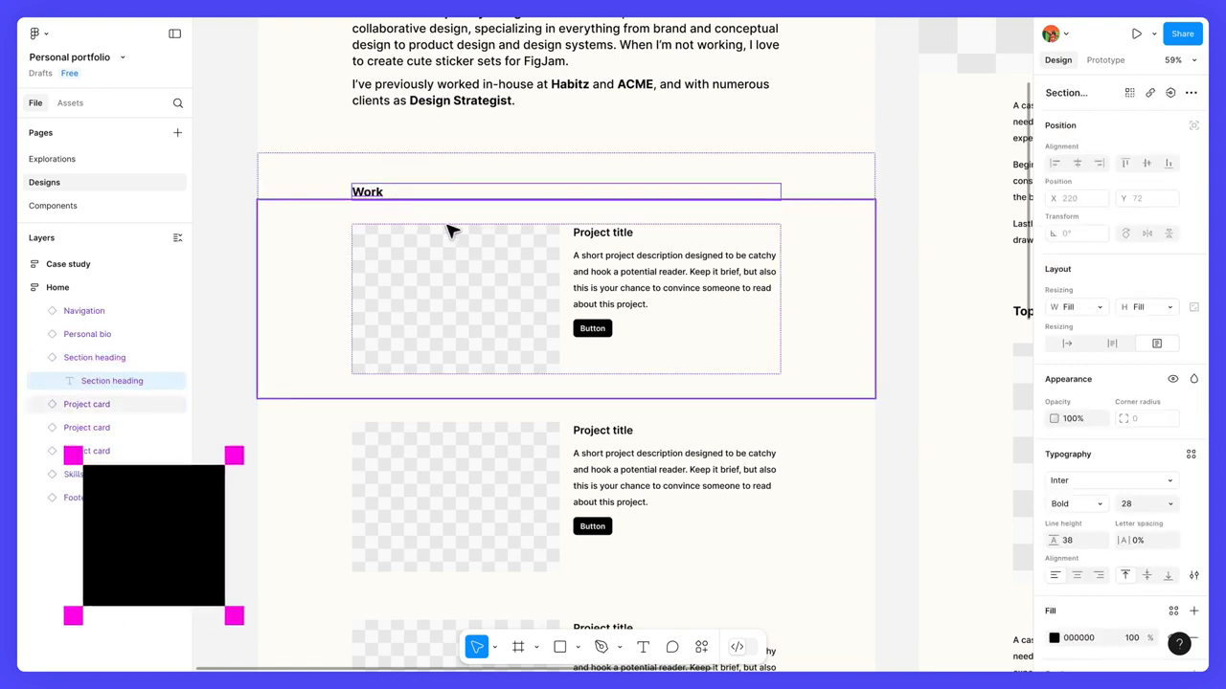
# Step: Title the first project card "Petma Design System" and describe the design system contribution, ending with "internal-only system used by 300+ people."
pyautogui.keyDown('ctrl'); pyautogui.click(613, 240); pyautogui.keyUp('ctrl')
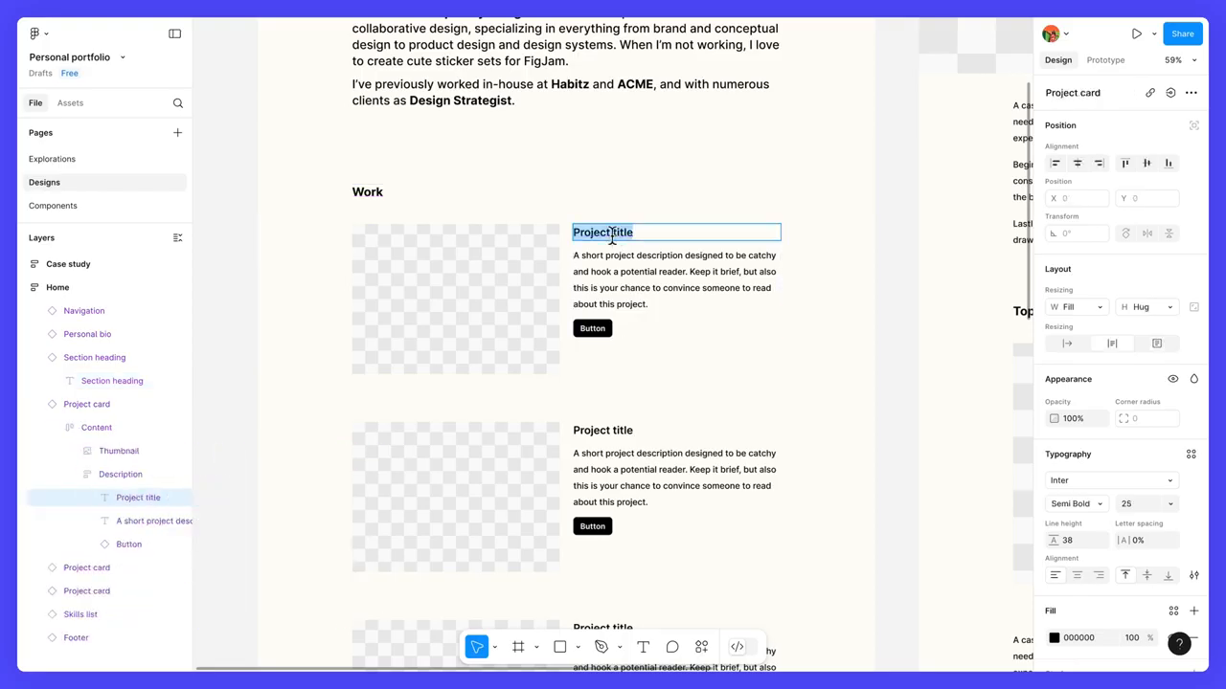
pyautogui.write('Petma Design System')
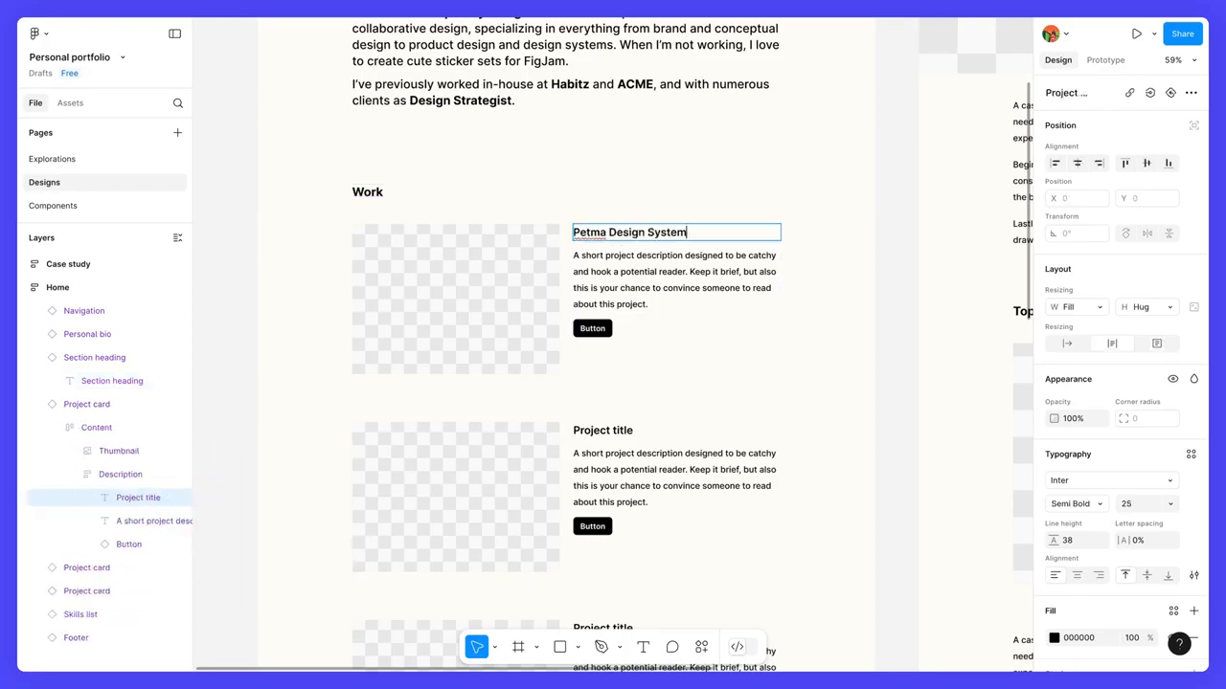
pyautogui.press('Tab')
pyautogui.write('Co-contributor to the Petma design s')
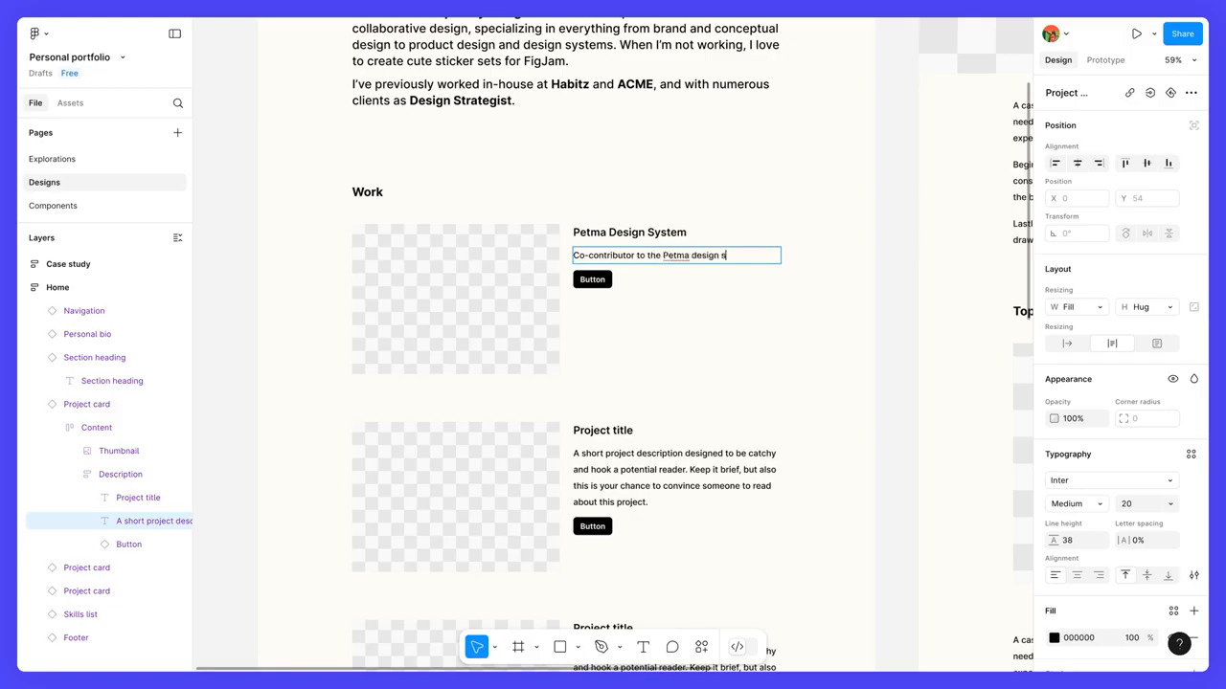
pyautogui.write('ystem, lead the app sub-group, and assisted on documentation')
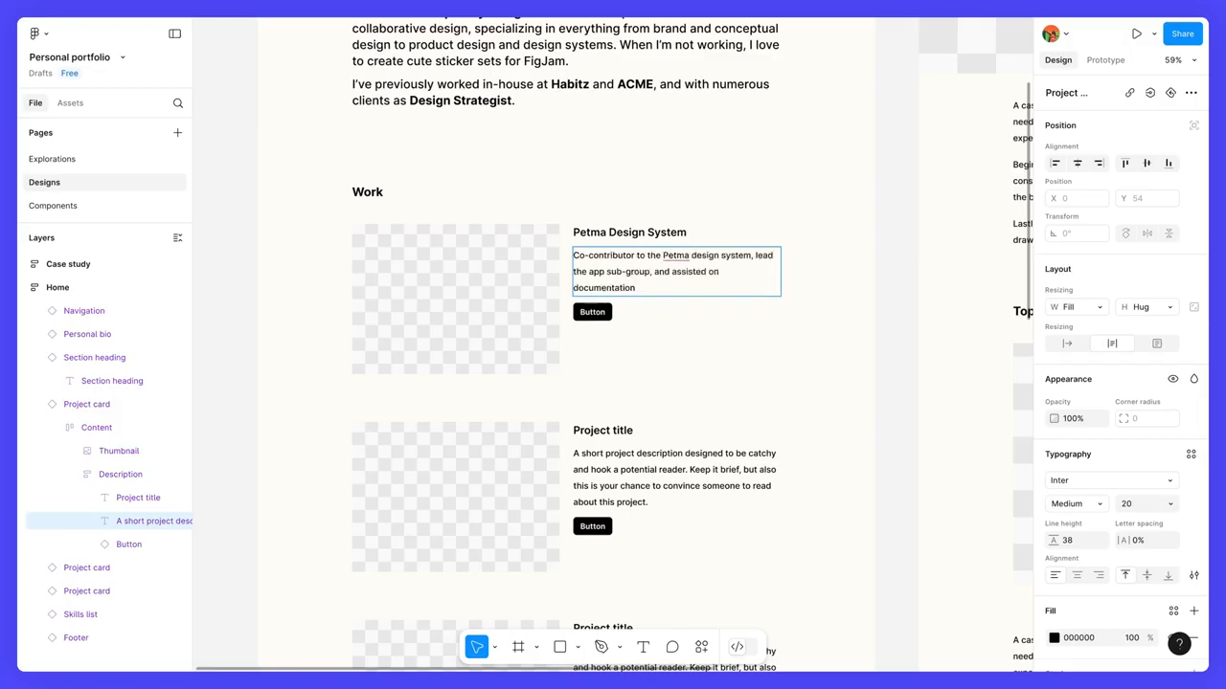
pyautogui.write(". Petma's design system is an internal-only system used by 300+ people.")
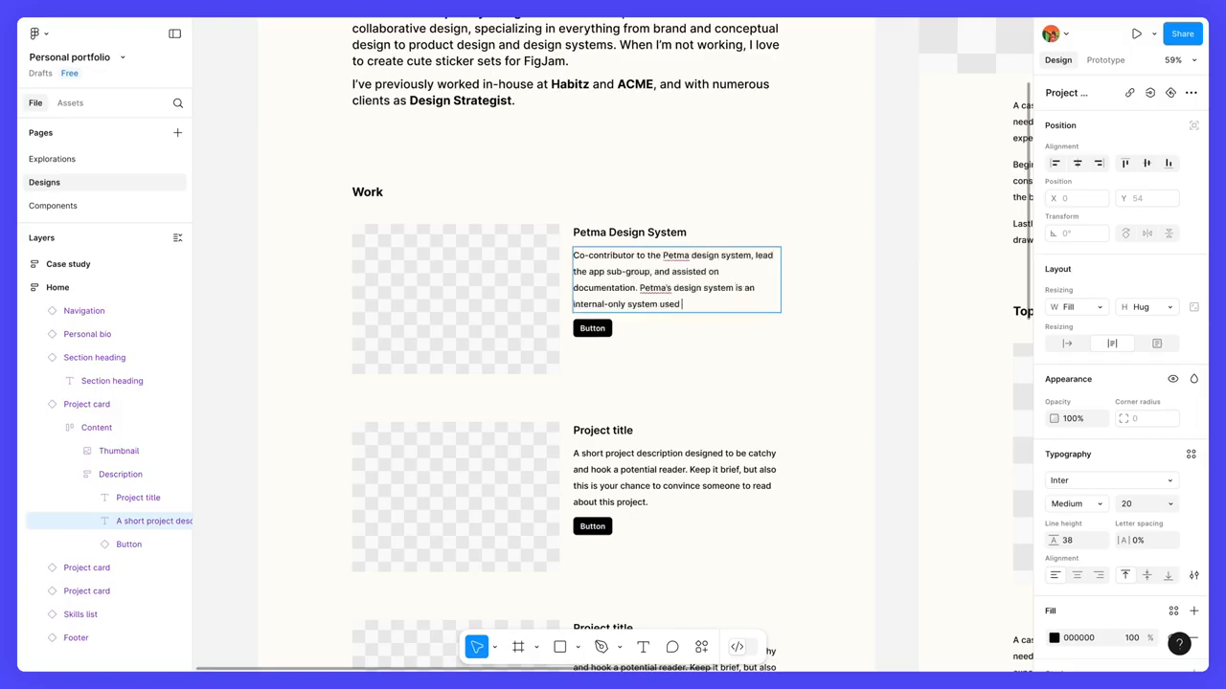
# Step: Change the first project card's button label to "View project"
pyautogui.press('Tab')
pyautogui.write('View project')
pyautogui.click(596, 370)
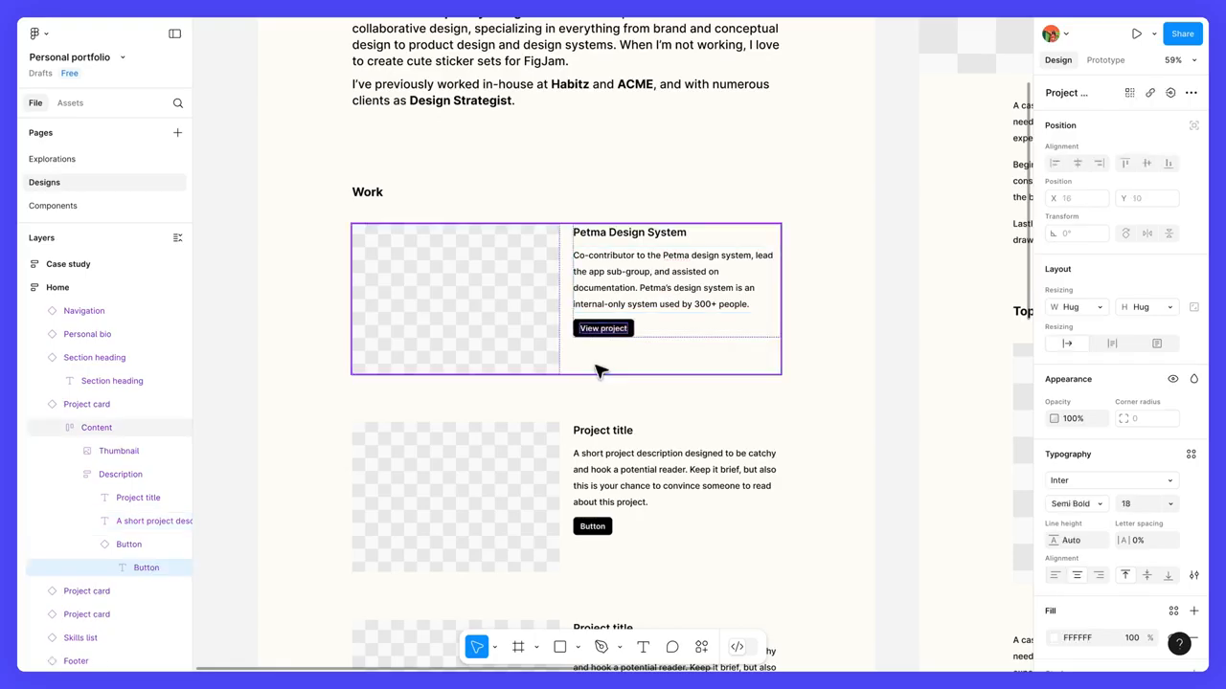
# Step: Replace the first project card's thumbnail image with petma design system.png
pyautogui.click(527, 332)
pyautogui.doubleClick(527, 333)
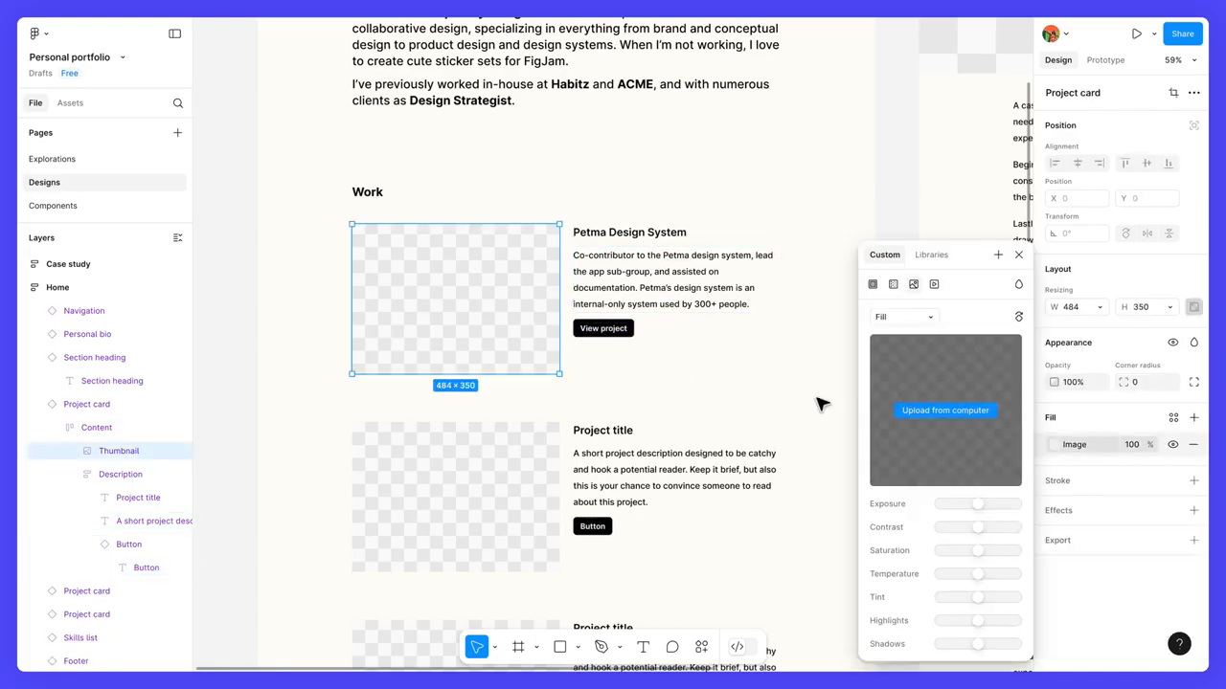
pyautogui.click(919, 415)
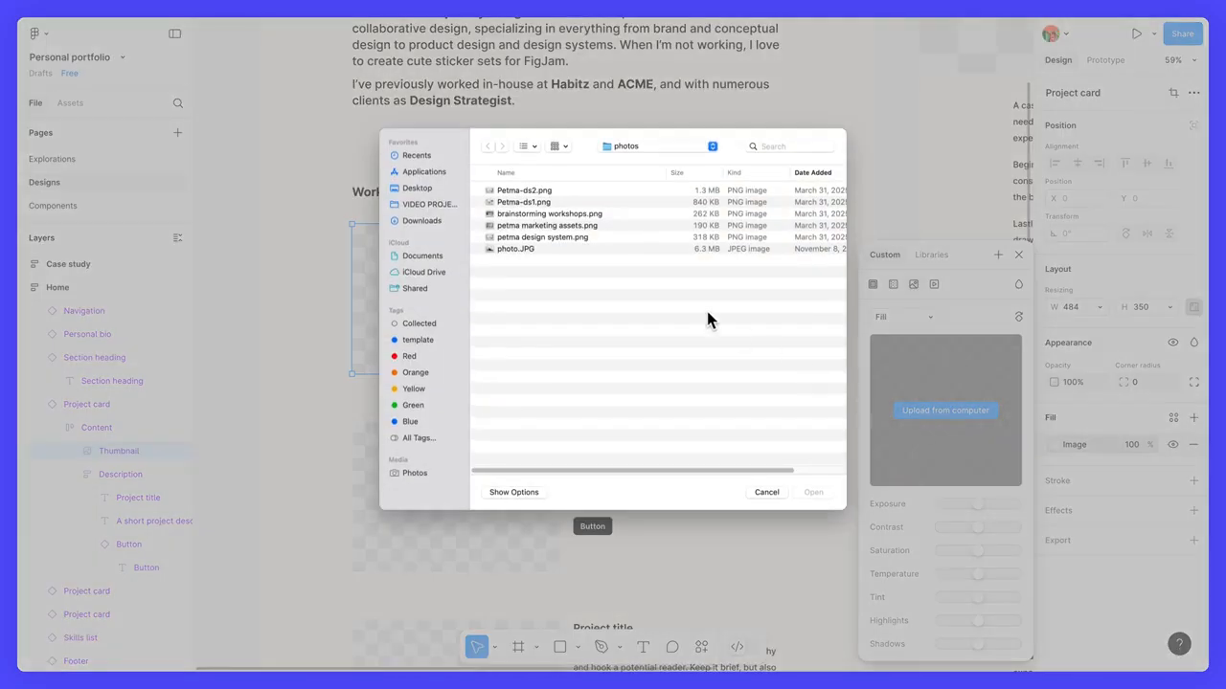
pyautogui.doubleClick(573, 237)
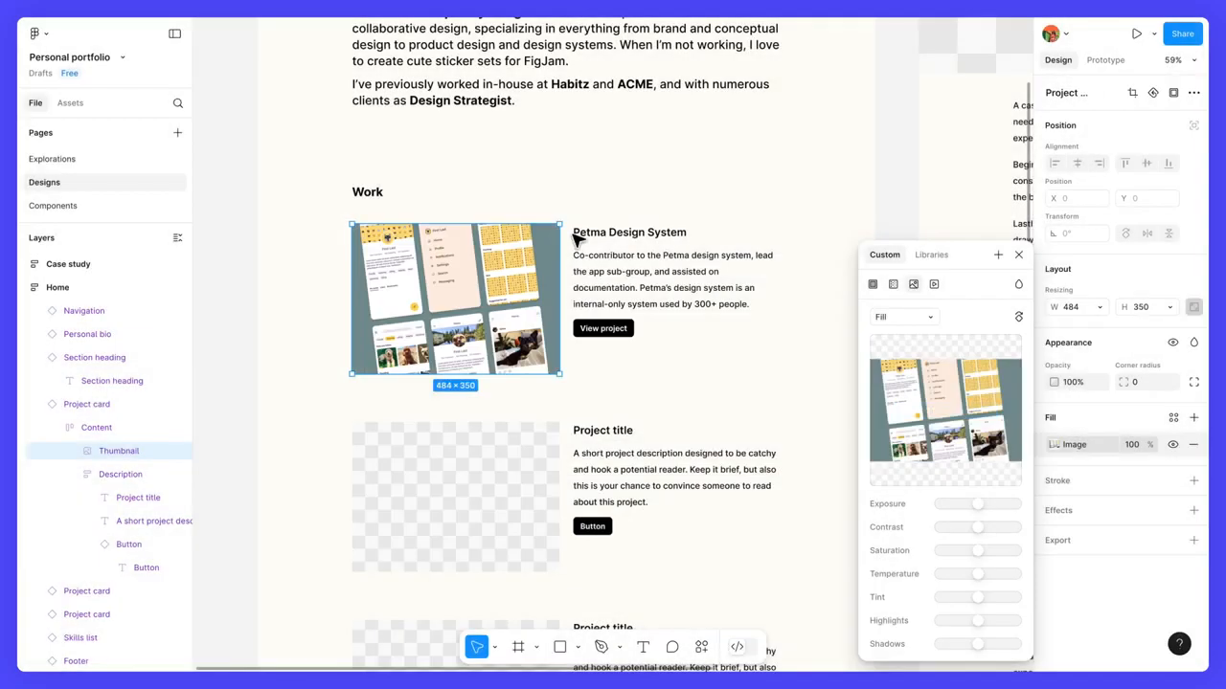
pyautogui.click(684, 356)
# Step: Change the large title text of the Case study banner to "Petma Design System"
pyautogui.scroll(-3, 684, 355)
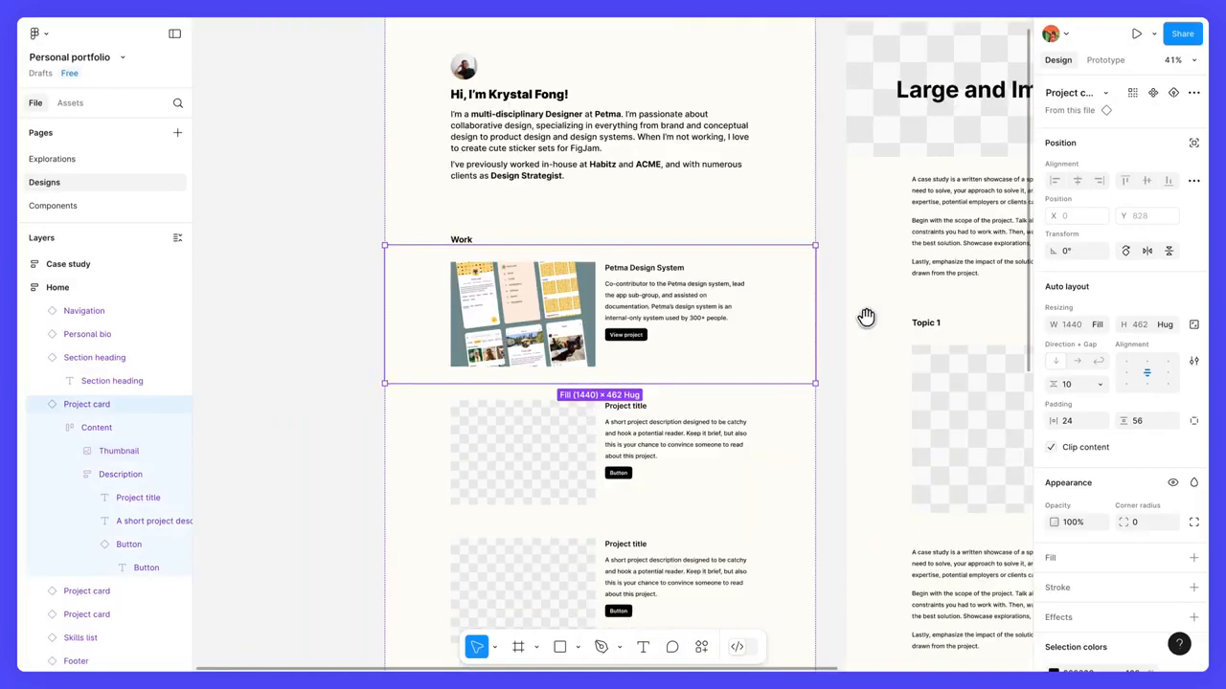
pyautogui.moveTo(865, 317); pyautogui.dragTo(678, 396)
pyautogui.click(766, 197)
pyautogui.doubleClick(766, 197)
pyautogui.write('P')
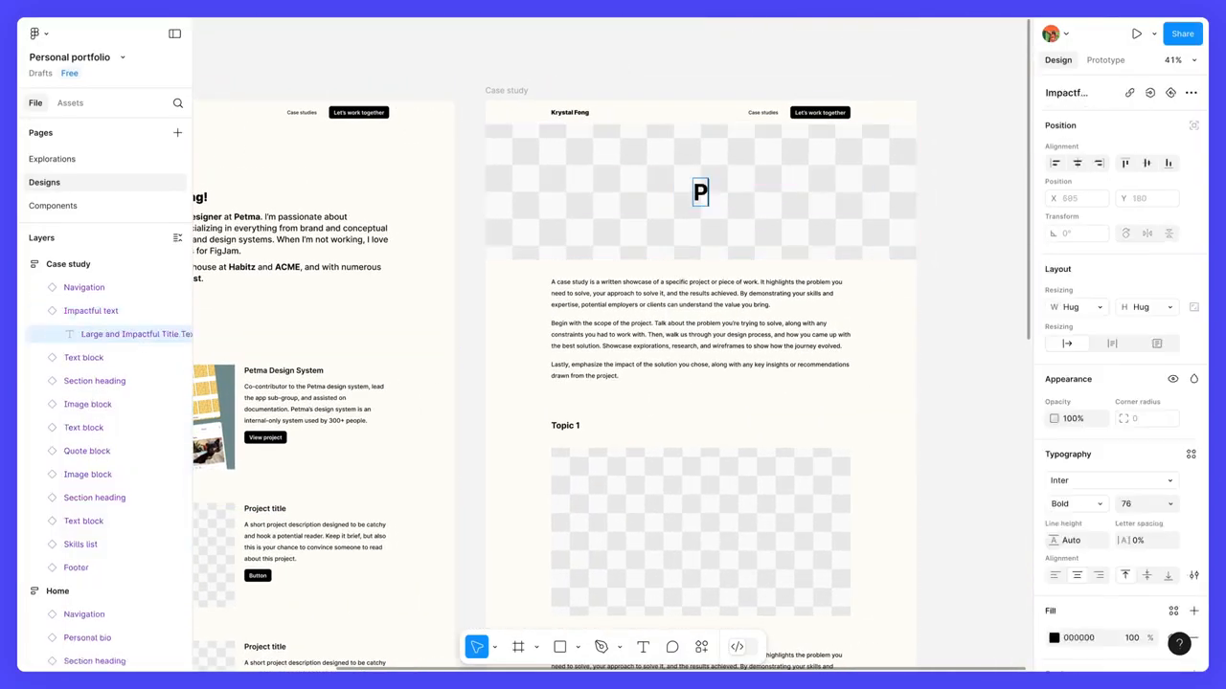
pyautogui.write('etma Design System')
# Step: Replace the Case study banner's placeholder image fill with Petma-ds2.png
pyautogui.click(801, 240)
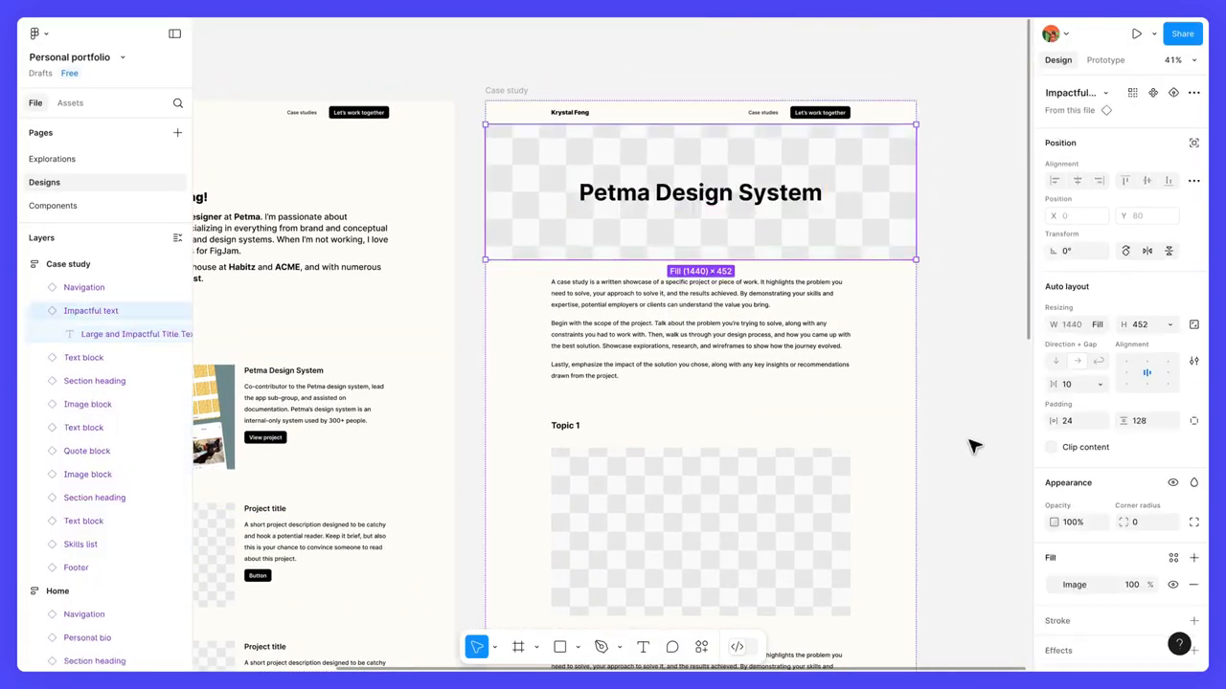
pyautogui.click(1049, 587)
pyautogui.click(977, 412)
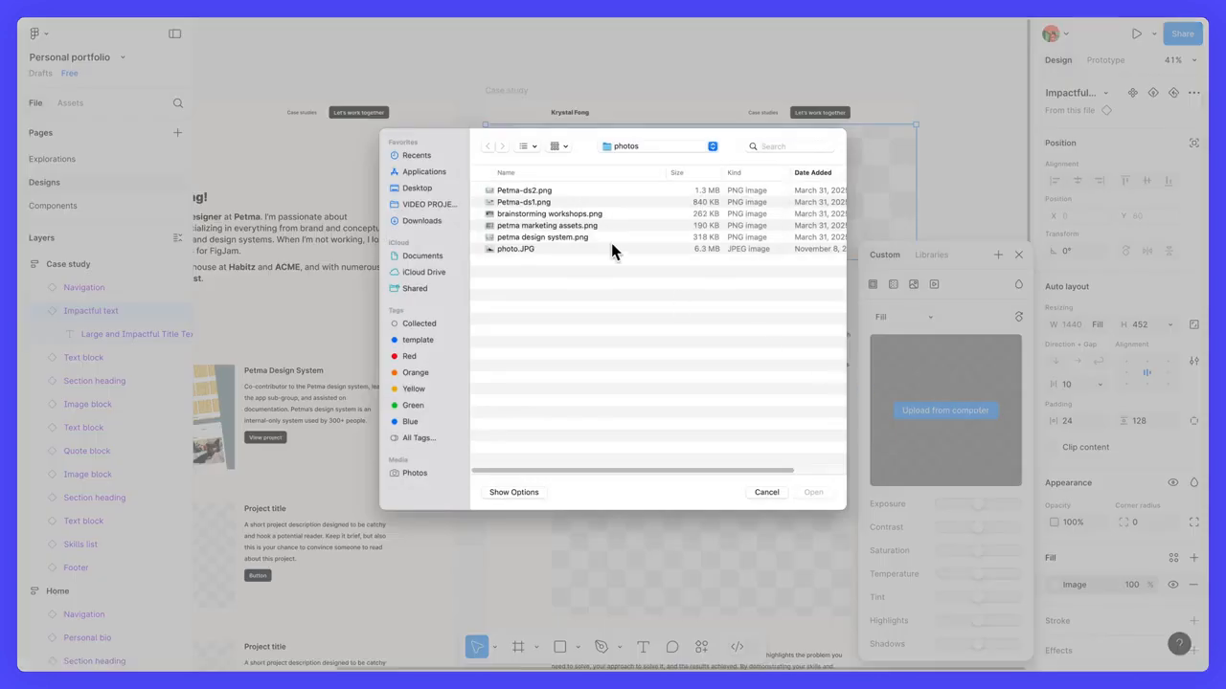
pyautogui.doubleClick(546, 187)
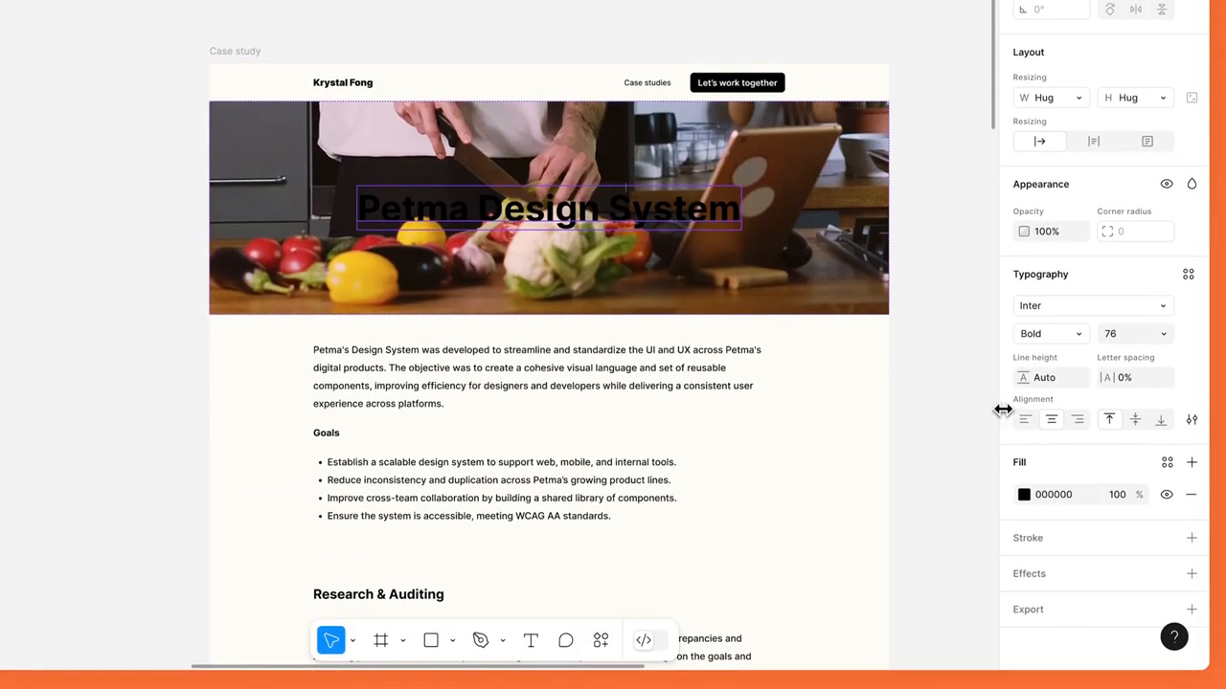
# Step: Try a white fill color on the title text over the food photo banner
pyautogui.click(1024, 494)
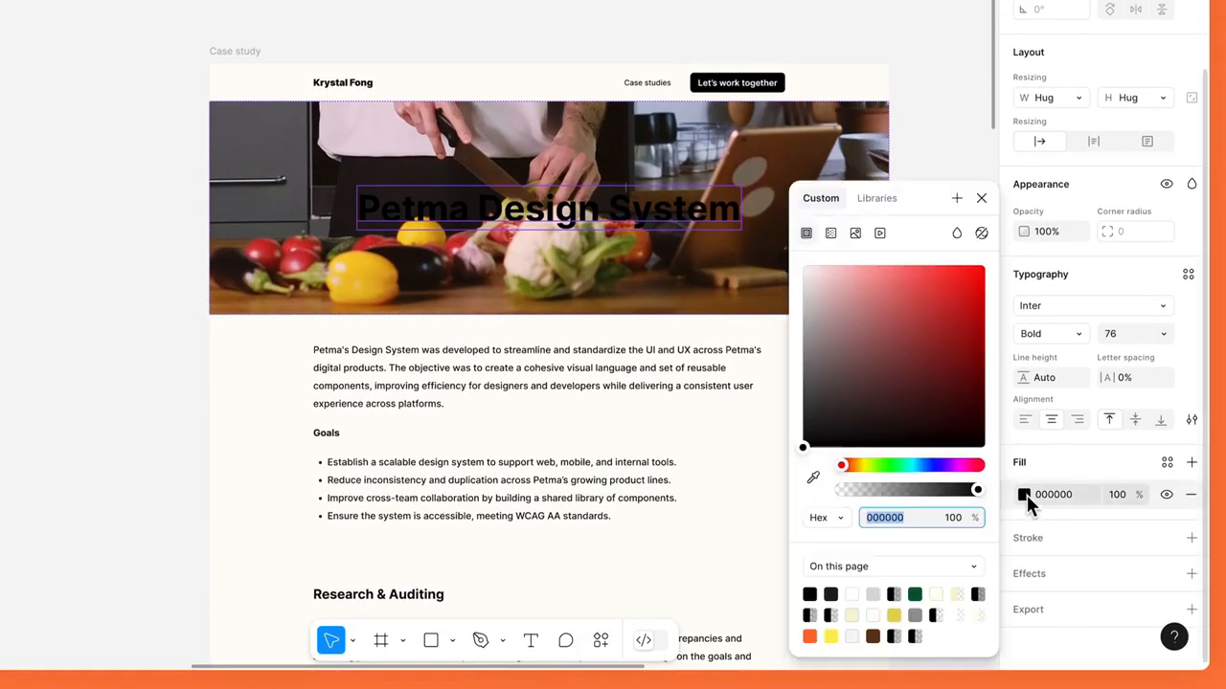
pyautogui.moveTo(864, 336); pyautogui.dragTo(803, 270)
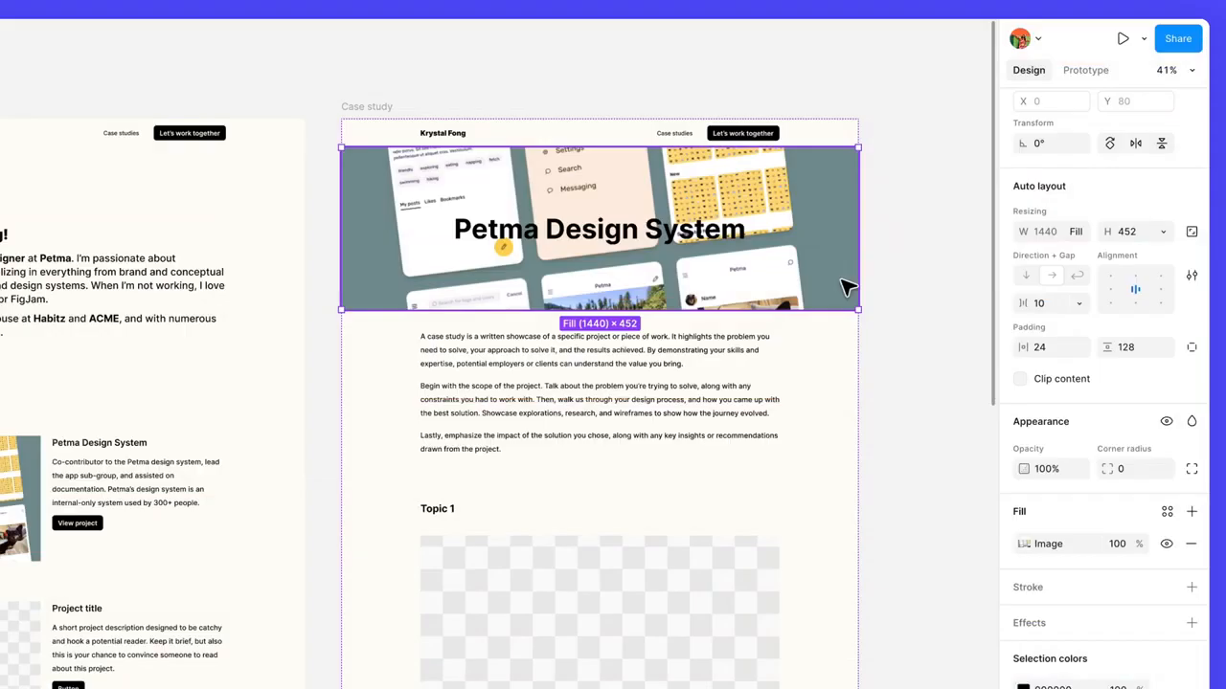
# Step: Set the opacity of the Case study banner's image fill to 10%
pyautogui.click(1116, 543)
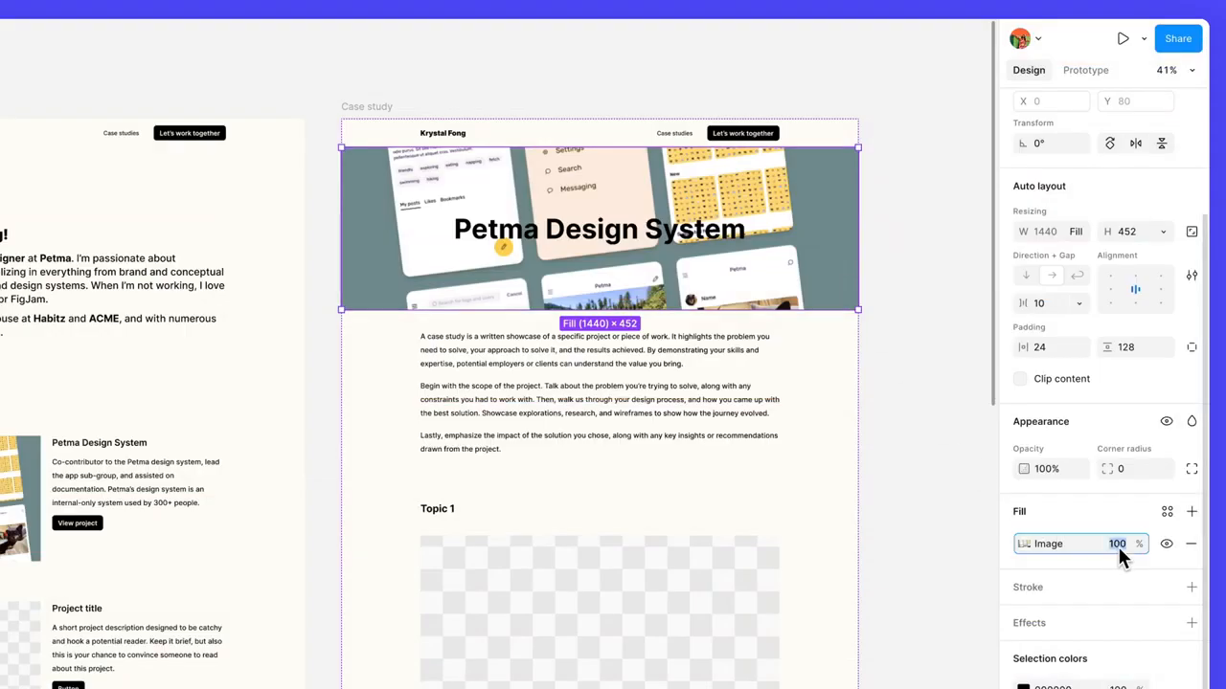
pyautogui.write('10')
pyautogui.press('Return')
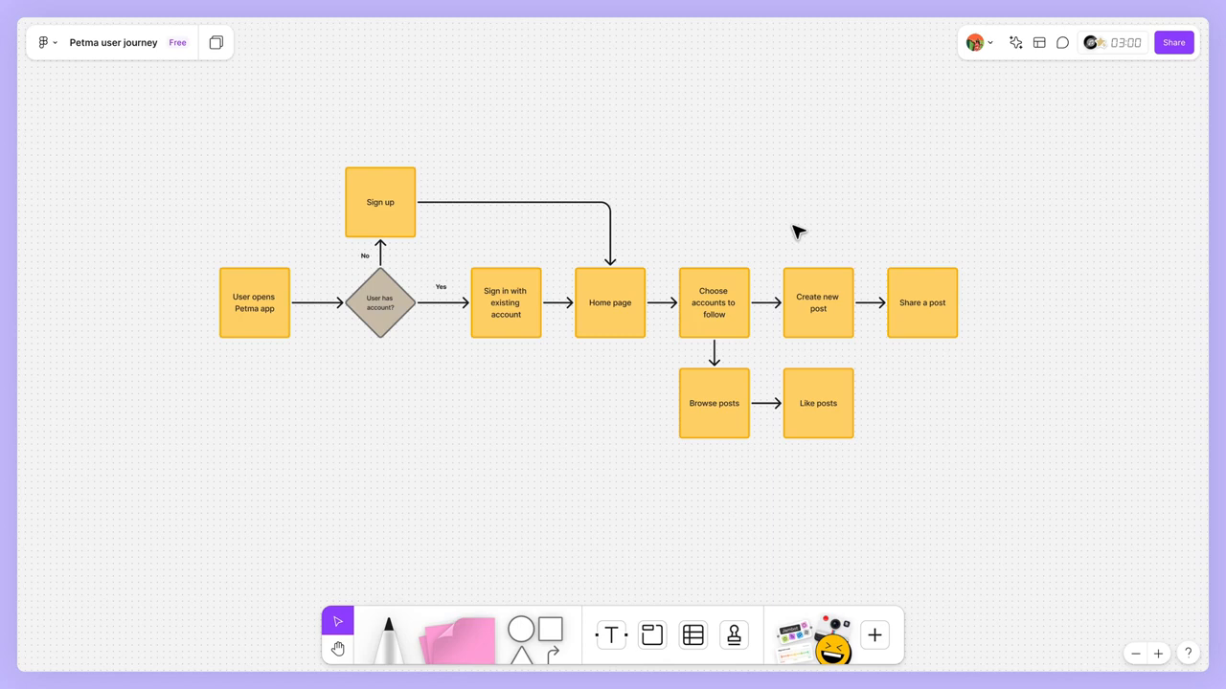
# Step: In the FigJam file Petma user journey, select the whole flowchart and copy it as a PNG
pyautogui.moveTo(197, 120); pyautogui.dragTo(972, 490)
pyautogui.rightClick(777, 247)
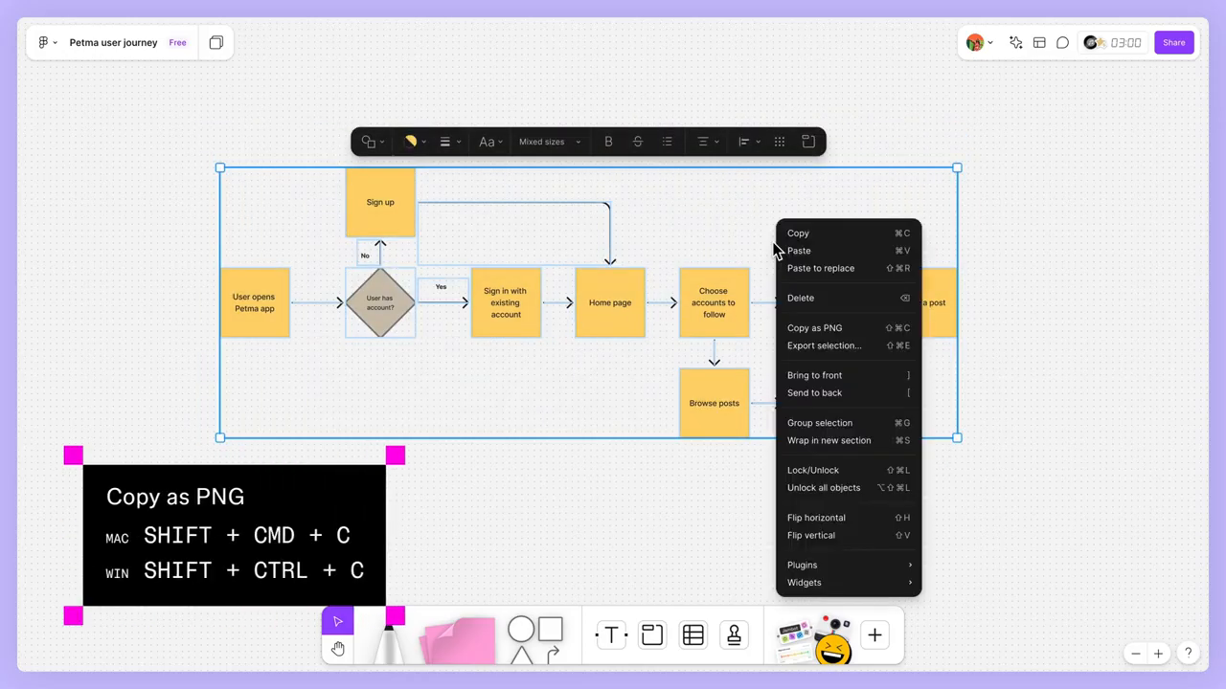
pyautogui.click(857, 330)
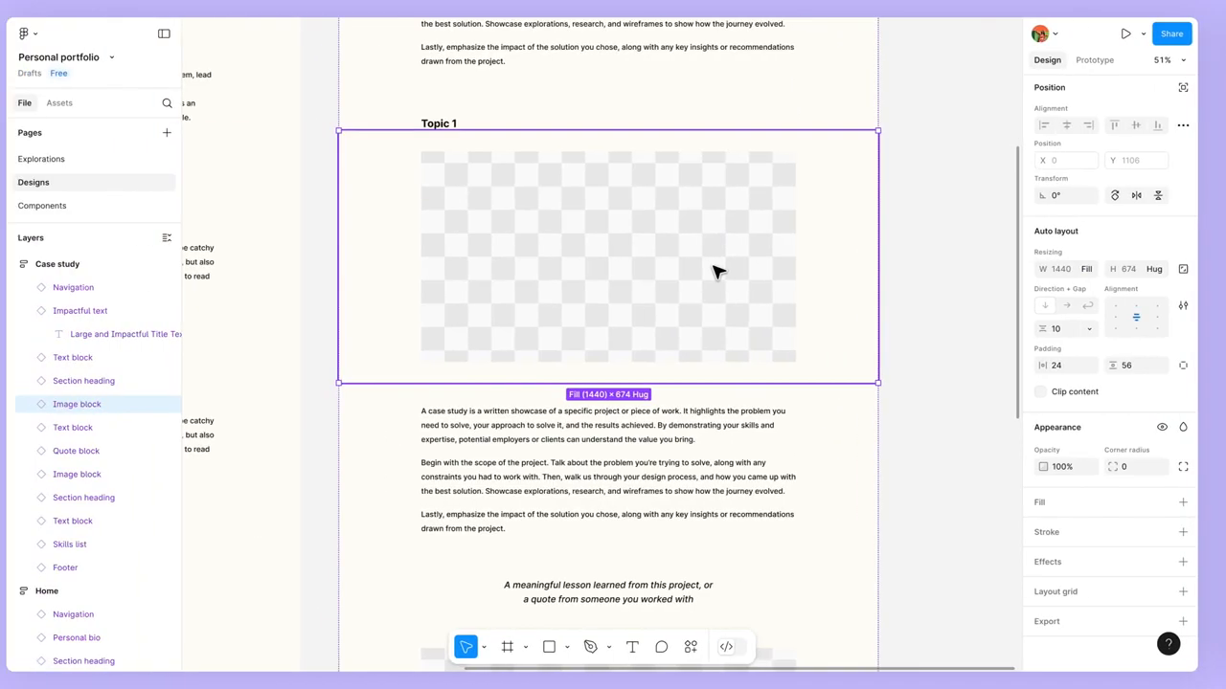
# Step: Paste the copied flowchart PNG into the Topic 1 image block and set its image fill mode to Fit
pyautogui.click(323, 272)
pyautogui.hotkey('ctrl', 'v')
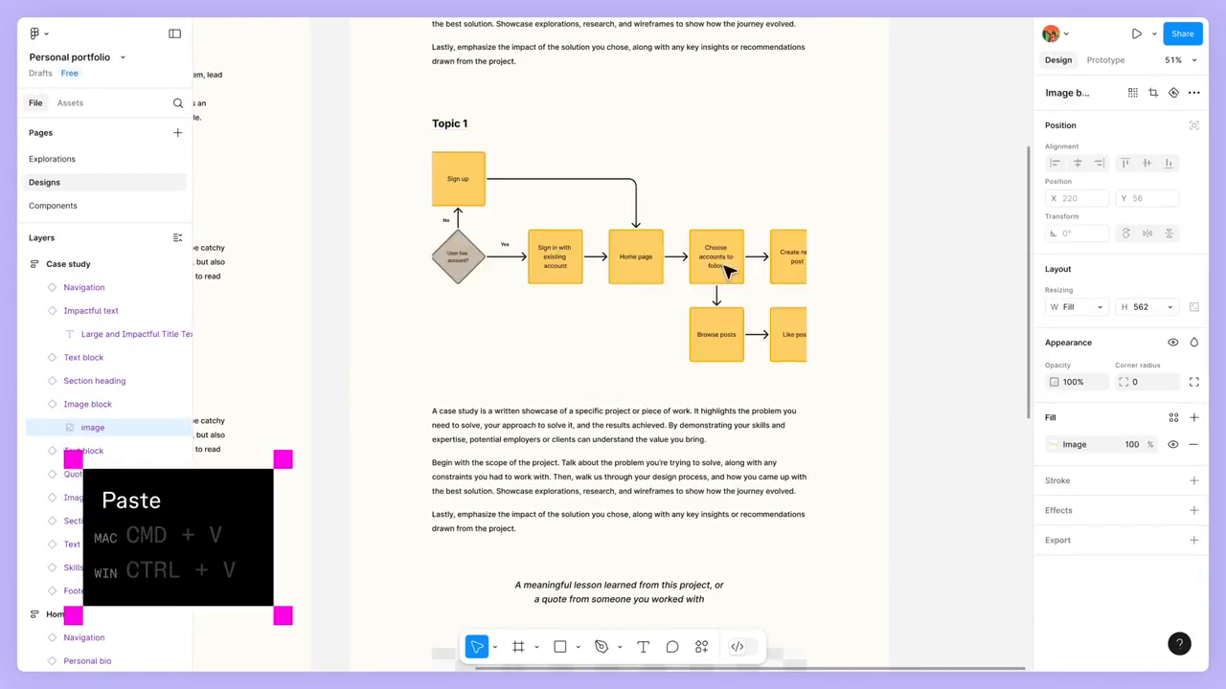
pyautogui.click(1053, 444)
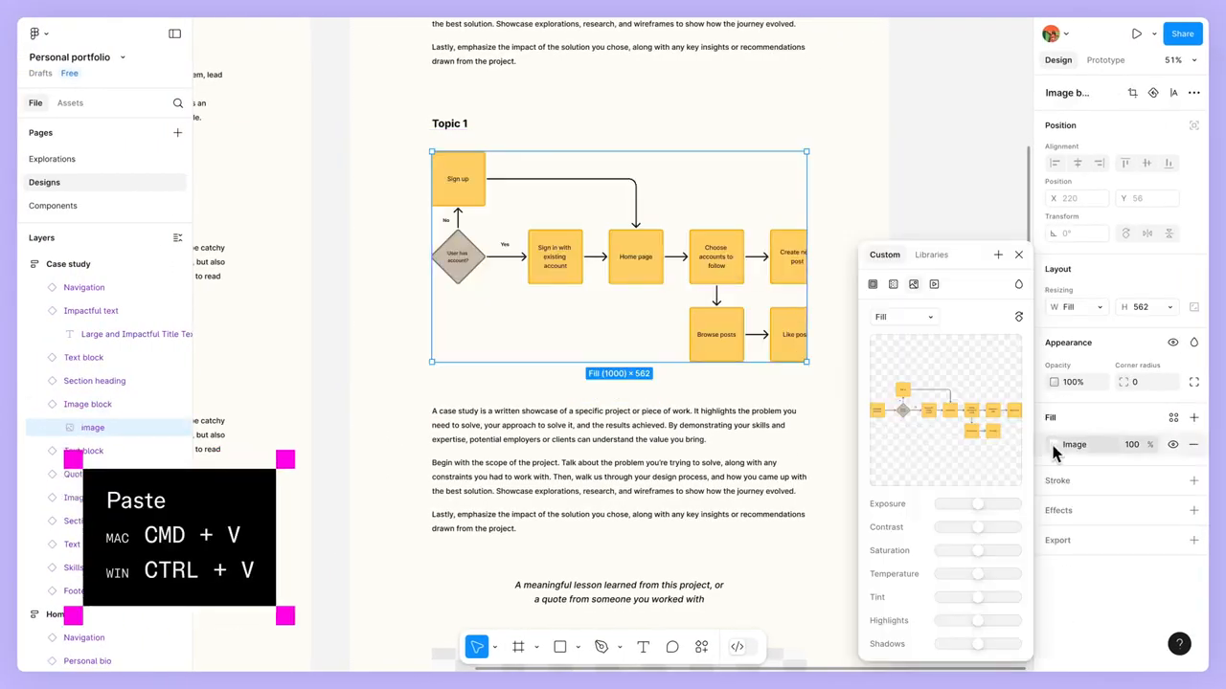
pyautogui.click(931, 317)
pyautogui.click(934, 333)
pyautogui.click(1018, 255)
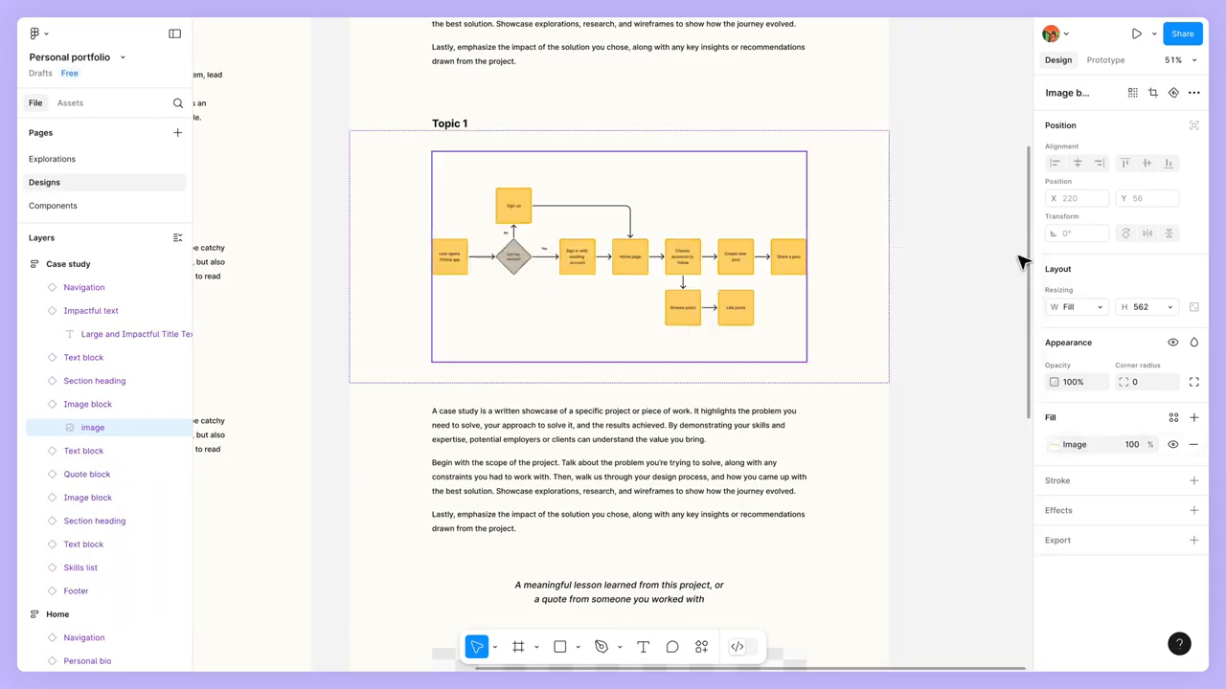
pyautogui.click(993, 285)
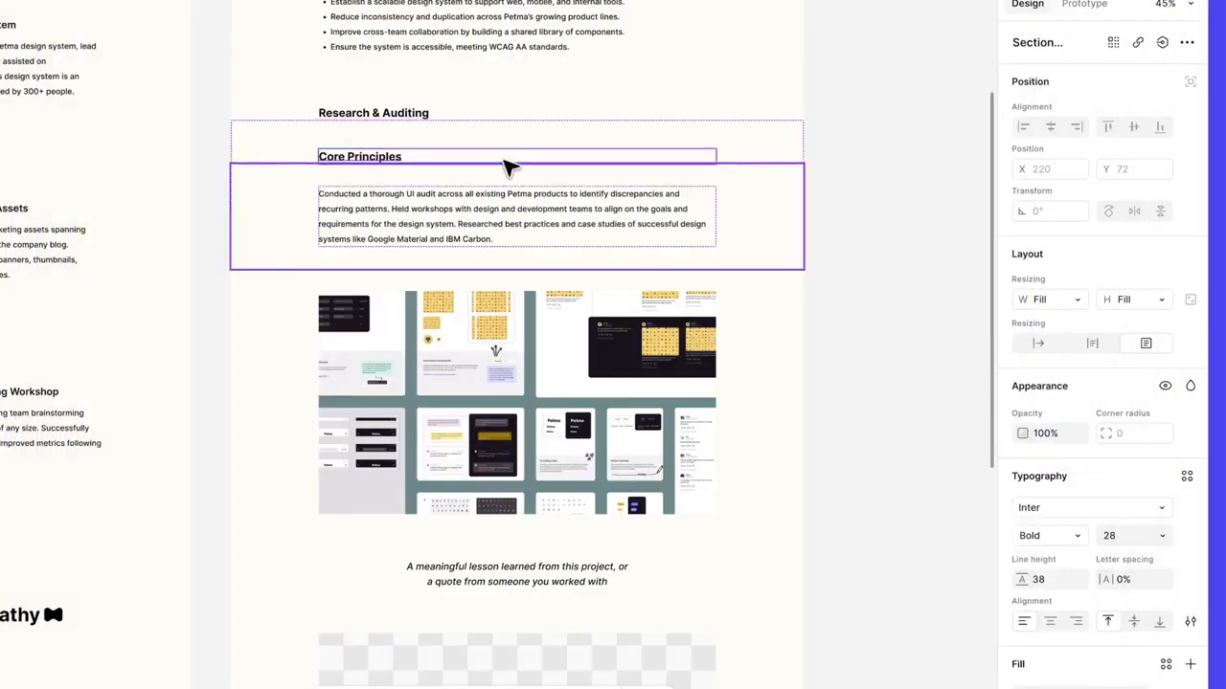
# Step: Move the Core Principles heading below the image block and place a duplicate of the Research & Auditing text block under it
pyautogui.click(528, 144)
pyautogui.moveTo(529, 144); pyautogui.dragTo(530, 507)
pyautogui.click(533, 161)
pyautogui.press('super+d')
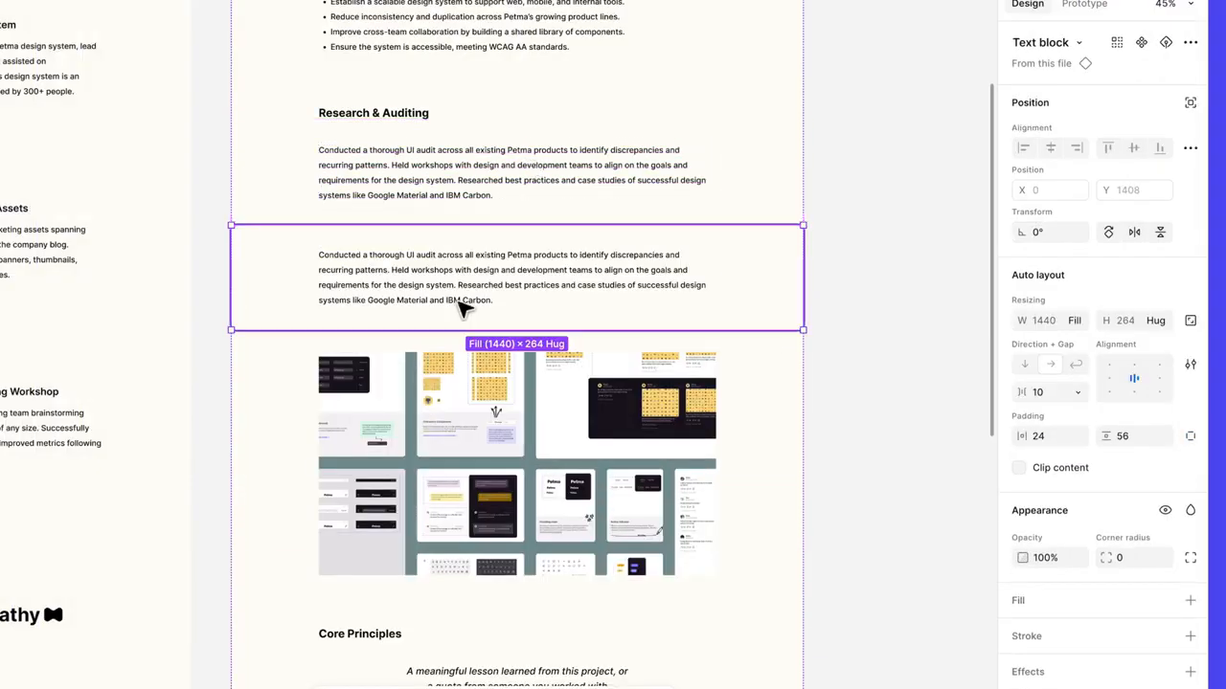
pyautogui.scroll(-3, 462, 308)
pyautogui.moveTo(522, 32); pyautogui.dragTo(525, 360)
pyautogui.scroll(3, 524, 360)
# Step: Replace the Core Principles text with "Consistency: Ensure every element reflect Petma's visual identity." and "Flexibility: Create modular components that adapt across multiple devices and layouts."
pyautogui.doubleClick(575, 330)
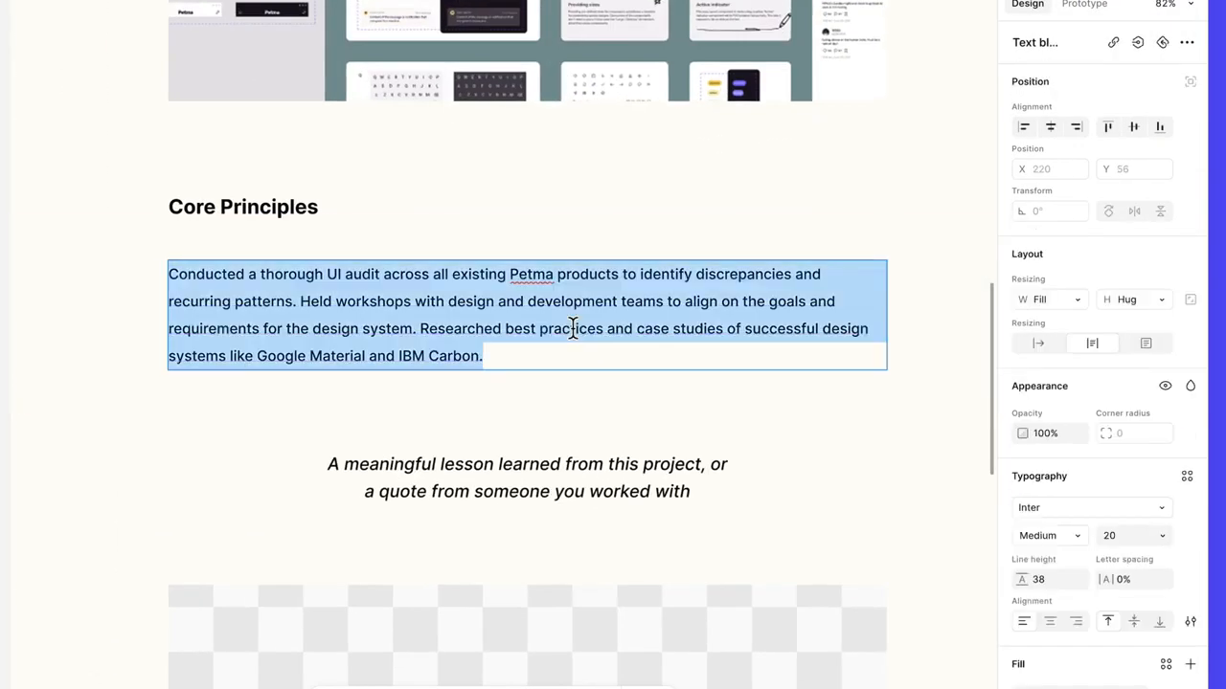
pyautogui.write("Consistency: Ensure every element reflect Petma's visual identity.")
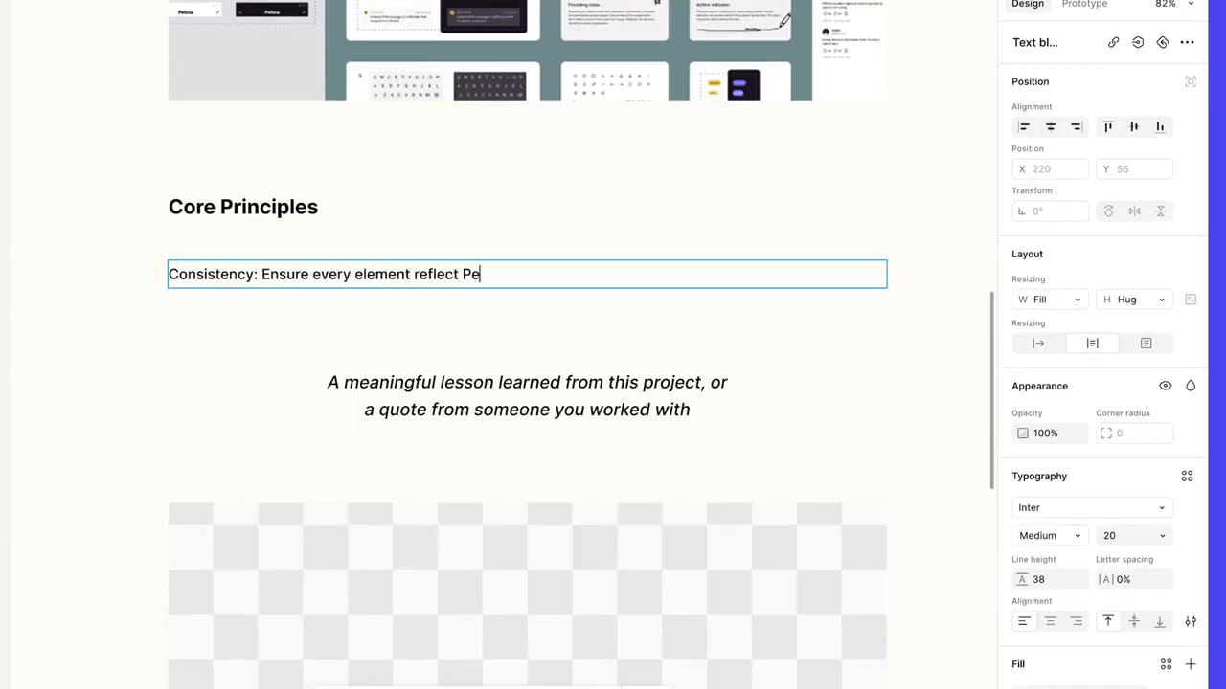
pyautogui.press('Return')
pyautogui.write('Flexibility: Create modular components that adapt across multiple devices and layouts.')
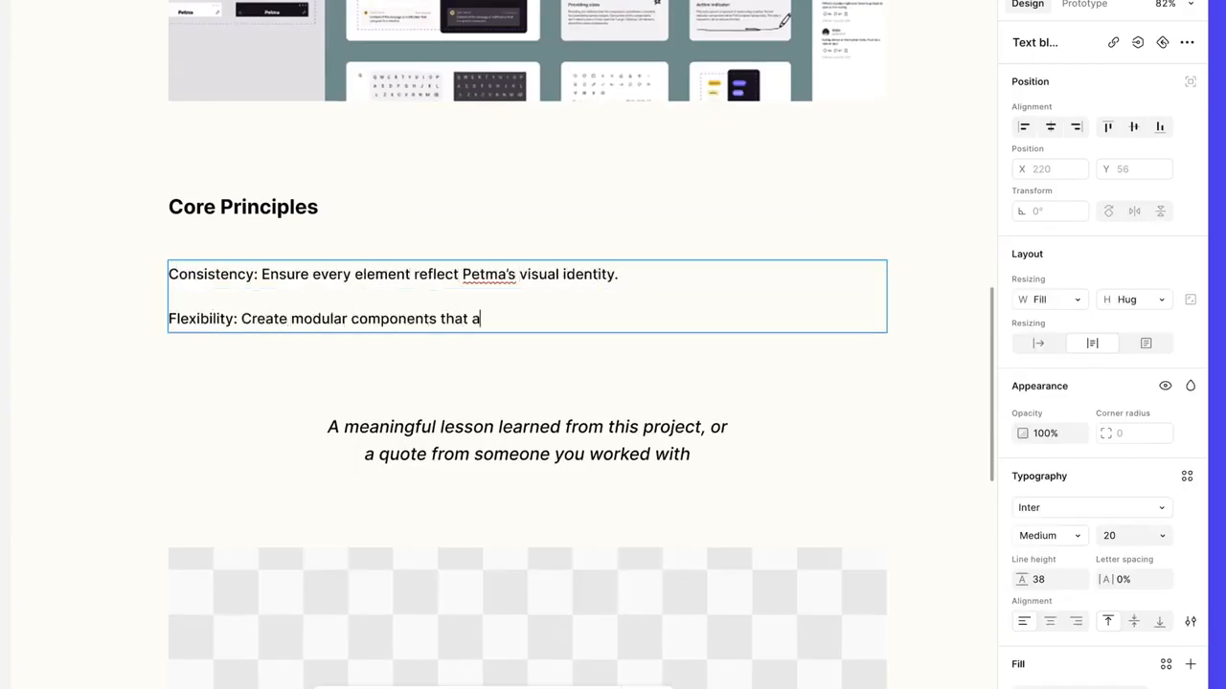
# Step: Add a third Core Principles paragraph reading "Accessibility: Provide alternatives for color contrast, keyboard navigation, and screen readers."
pyautogui.press('Return')
pyautogui.write('Accessibility: Provide')
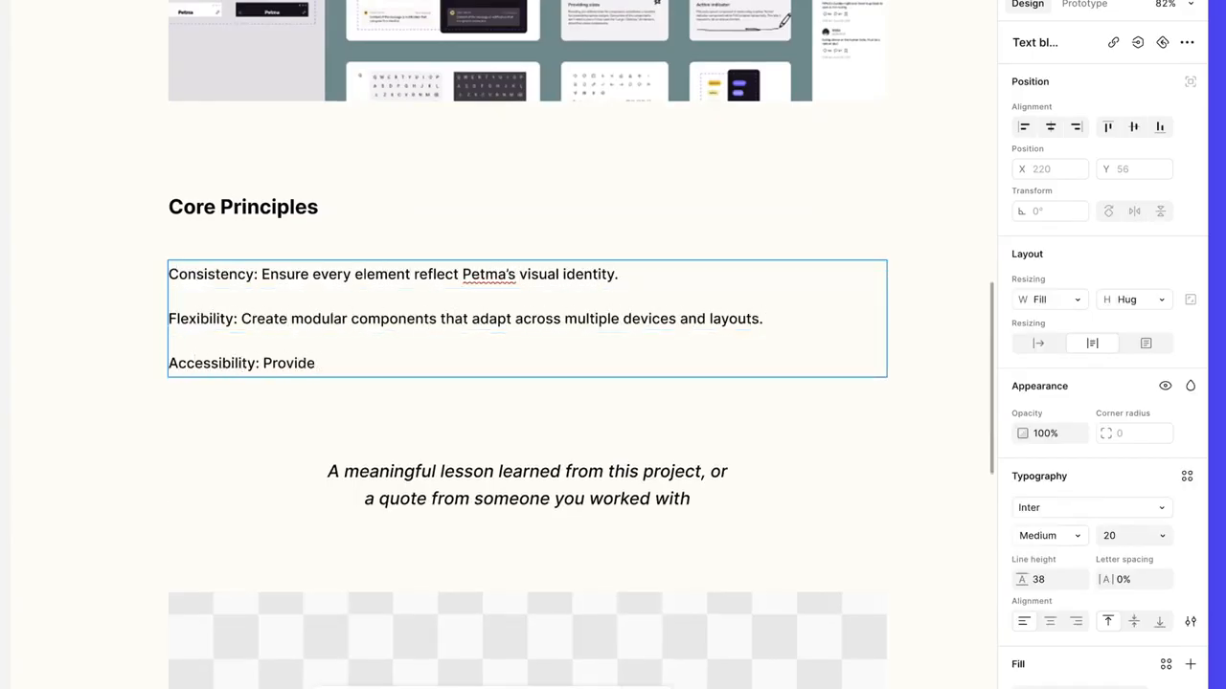
pyautogui.write(' alternatives for color contrast, keyboard navigation, and screen readers.')
# Step: Format the three principles as a bulleted list and bold the labels Consistency, Flexibility and Accessibility
pyautogui.hotkey('ctrl', 'a')
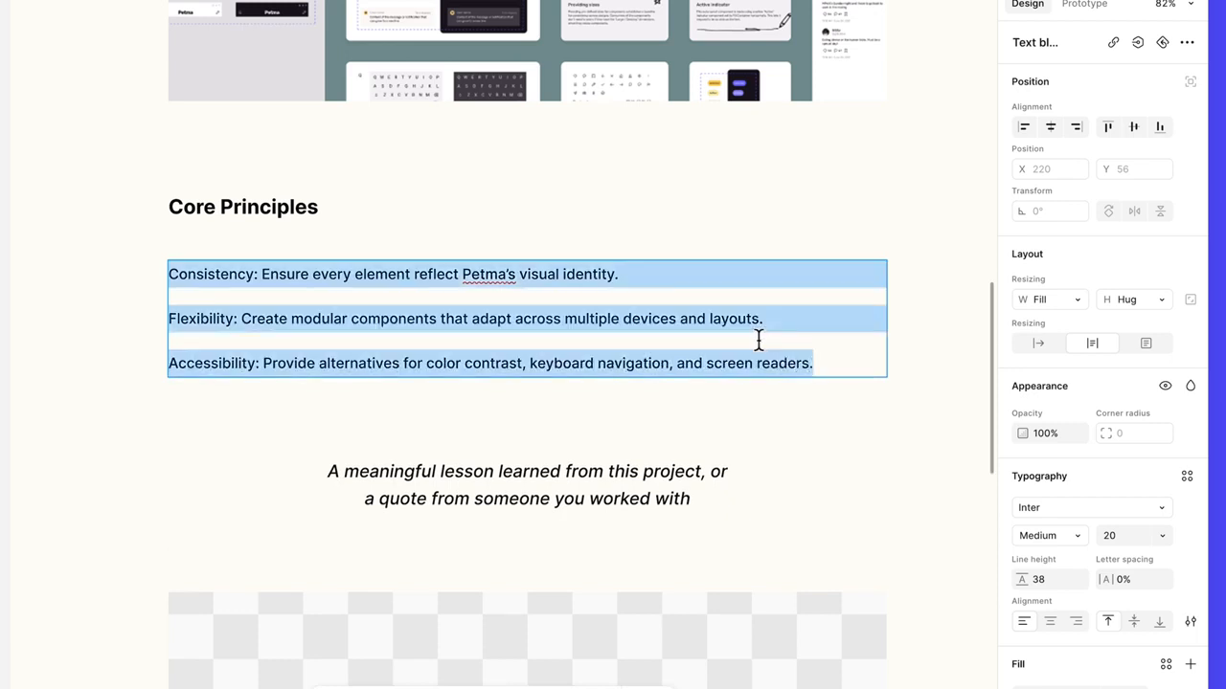
pyautogui.click(1190, 621)
pyautogui.click(952, 587)
pyautogui.moveTo(279, 274); pyautogui.dragTo(190, 275)
pyautogui.hotkey('ctrl', 'b')
pyautogui.moveTo(258, 302); pyautogui.dragTo(190, 302)
pyautogui.hotkey('ctrl', 'b')
pyautogui.moveTo(280, 328); pyautogui.dragTo(190, 329)
pyautogui.hotkey('ctrl', 'b')
pyautogui.click(980, 299)
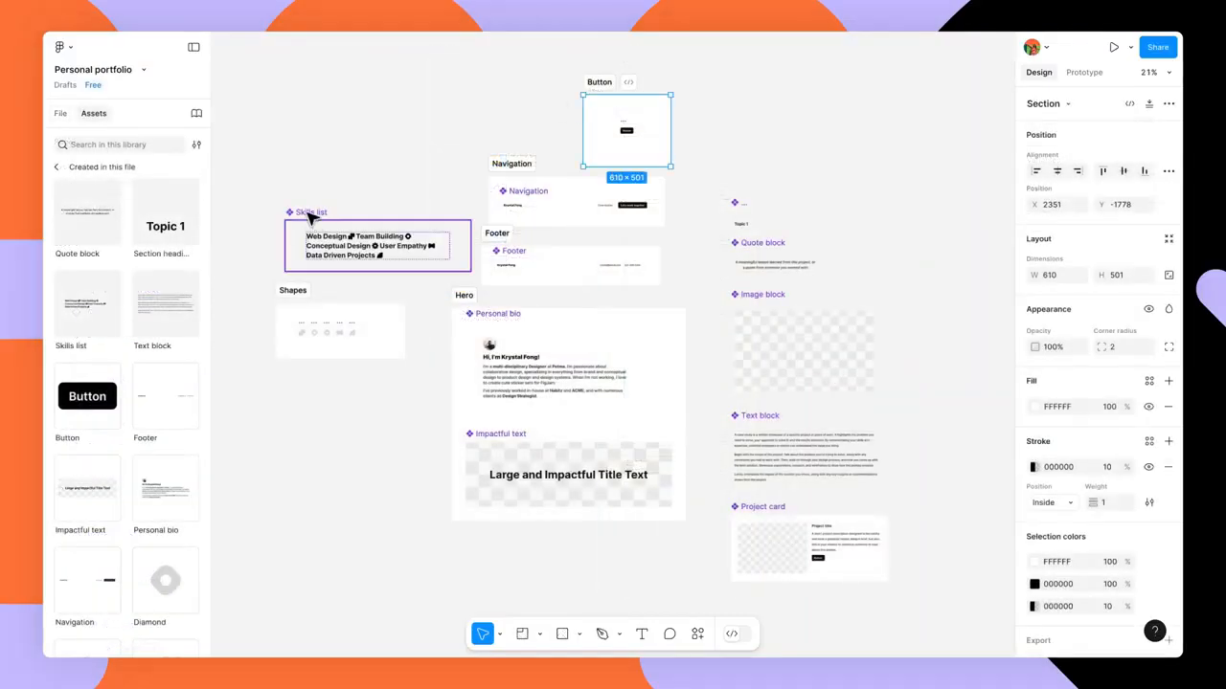
# Step: Draw a section about 1584 × 3456 around the column of components from Skills list down to Project card
pyautogui.click(766, 153)
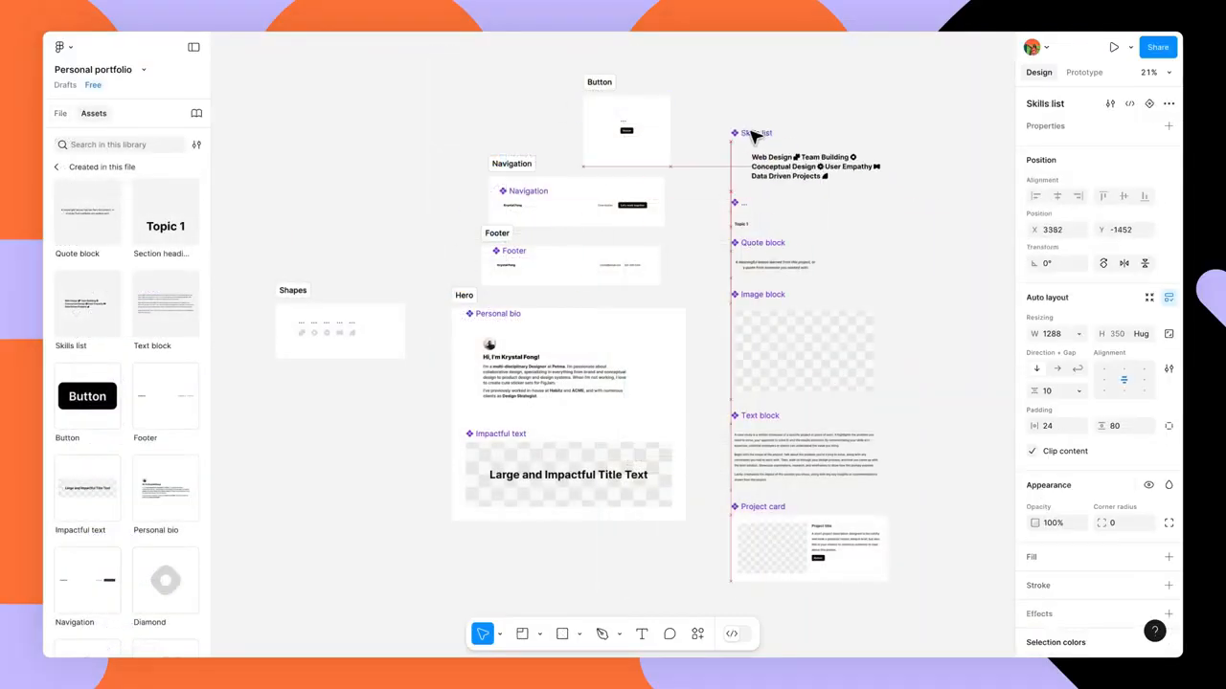
pyautogui.moveTo(883, 241)
pyautogui.mouseDown()
pyautogui.moveTo(711, 237)
pyautogui.moveTo(738, 238)
pyautogui.mouseUp()
pyautogui.hotkey('shift', 's')
pyautogui.moveTo(566, 98); pyautogui.dragTo(788, 588)
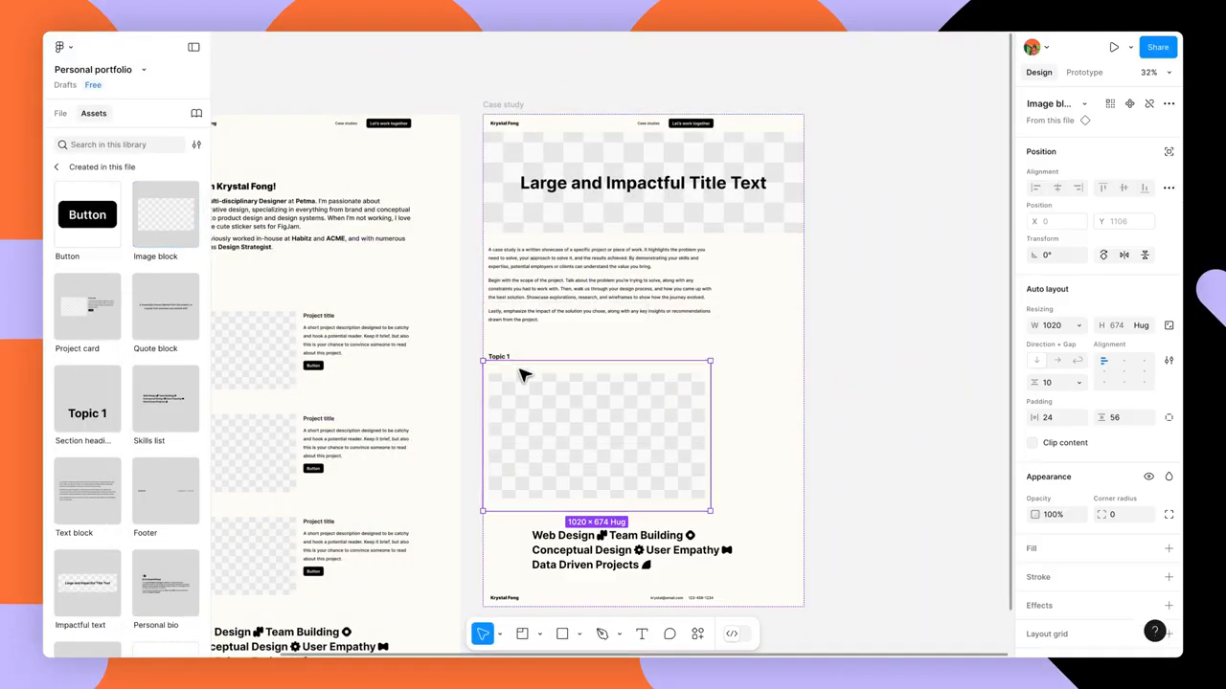
# Step: Add a quote block to the Case study page, then duplicate the Topic 1 image block below the quote and duplicate the text block
pyautogui.moveTo(165, 306); pyautogui.dragTo(616, 520)
pyautogui.scroll(-3, 594, 383)
pyautogui.click(597, 183)
pyautogui.hotkey('ctrl', 'd')
pyautogui.press('Down')
pyautogui.press('Down')
pyautogui.scroll(-2, 596, 183)
pyautogui.click(597, 182)
pyautogui.hotkey('ctrl', 'd')
pyautogui.press('Down')
pyautogui.press('Down')
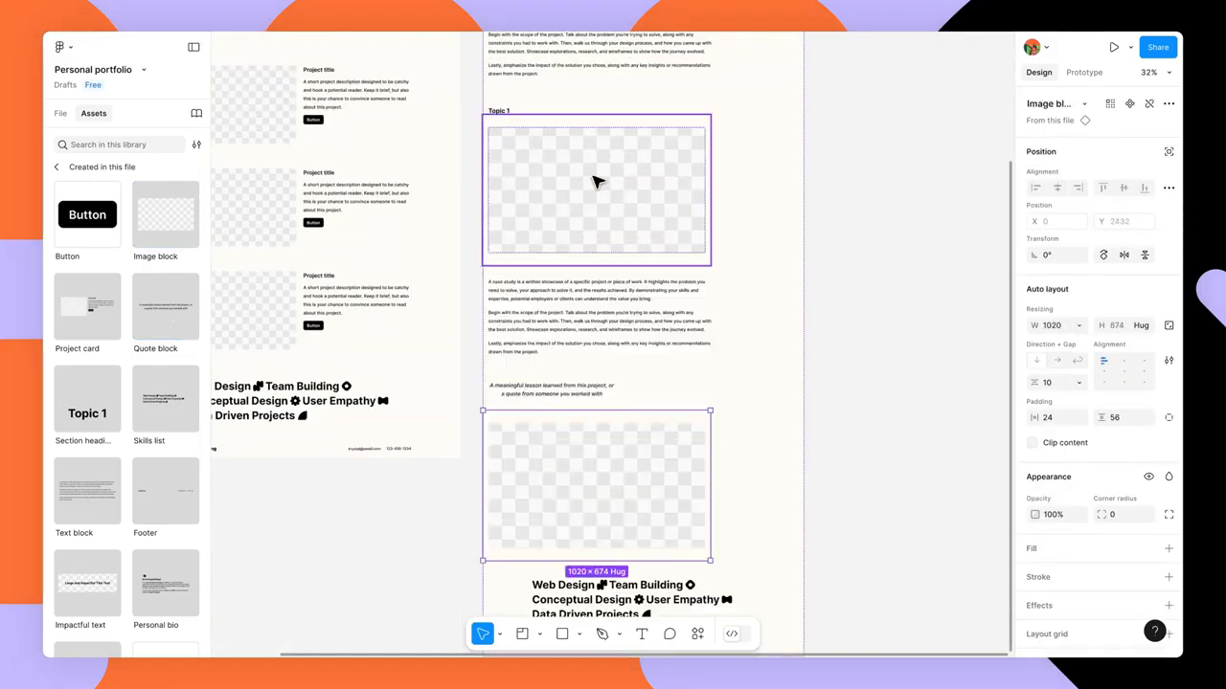
pyautogui.click(584, 300)
pyautogui.hotkey('ctrl', 'd')
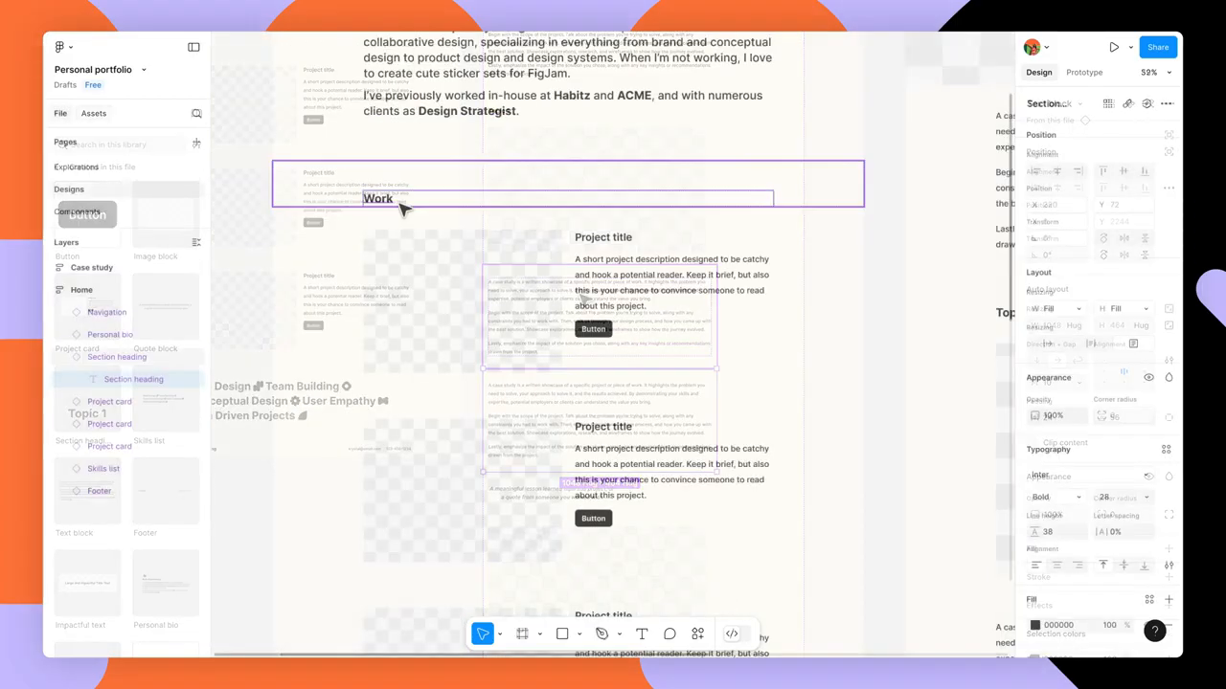
# Step: Set the title of the first project card under Work to "Petma Design System"
pyautogui.press('Return')
pyautogui.write('Petma Design System')
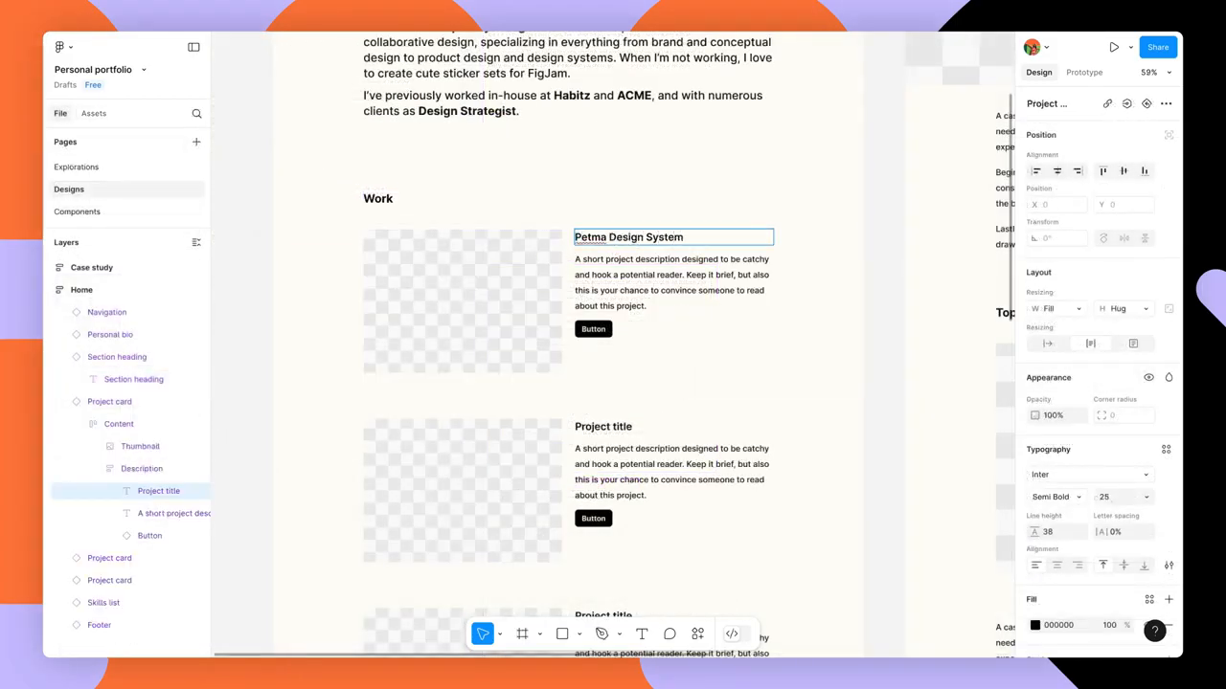
pyautogui.press('Escape')
# Step: Rewrite the first project card's description: co-contributor to the Petma design system, lead the app sub-group, assisted on documentation, internal-only system used by 300+ people
pyautogui.press('Tab')
pyautogui.press('Return')
pyautogui.write('Co-contributor to the Petma design system, lead th')
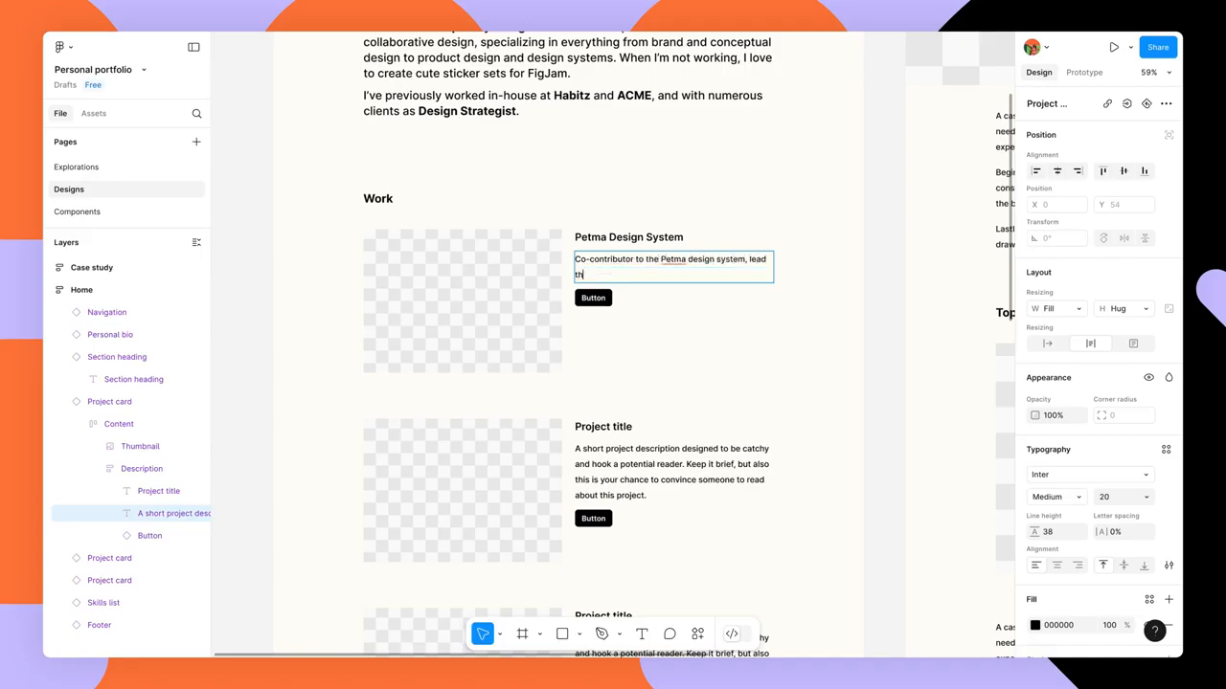
pyautogui.write("e app sub-group, and assisted on documentation. Petma's design system")
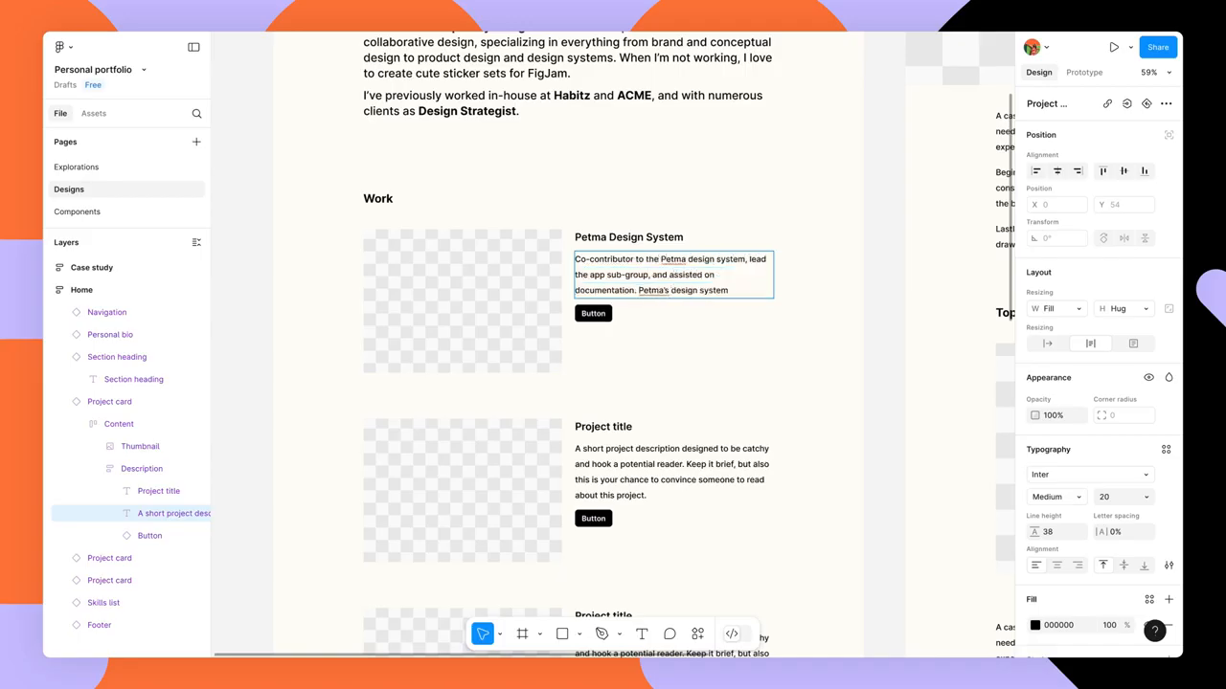
pyautogui.write(' is an internal-only system used by 300+ people.')
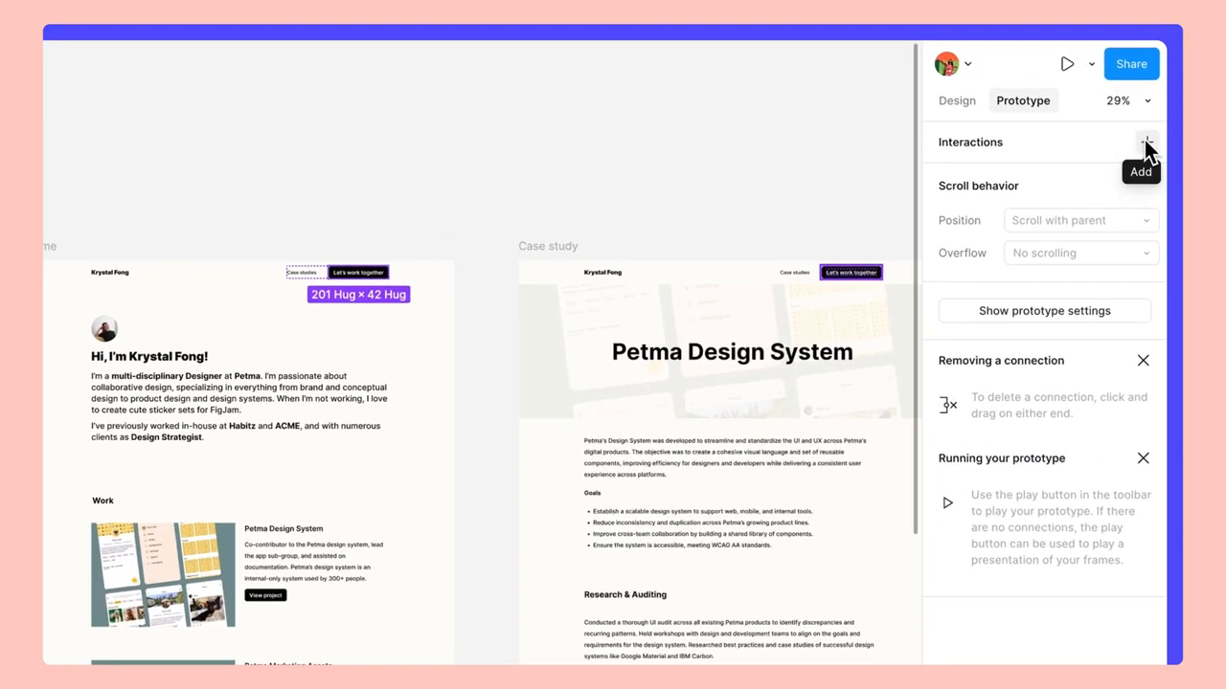
# Step: Add an On click interaction with the Open link action to the "Let's work together" navigation buttons on the Home and Case study pages
pyautogui.click(1146, 143)
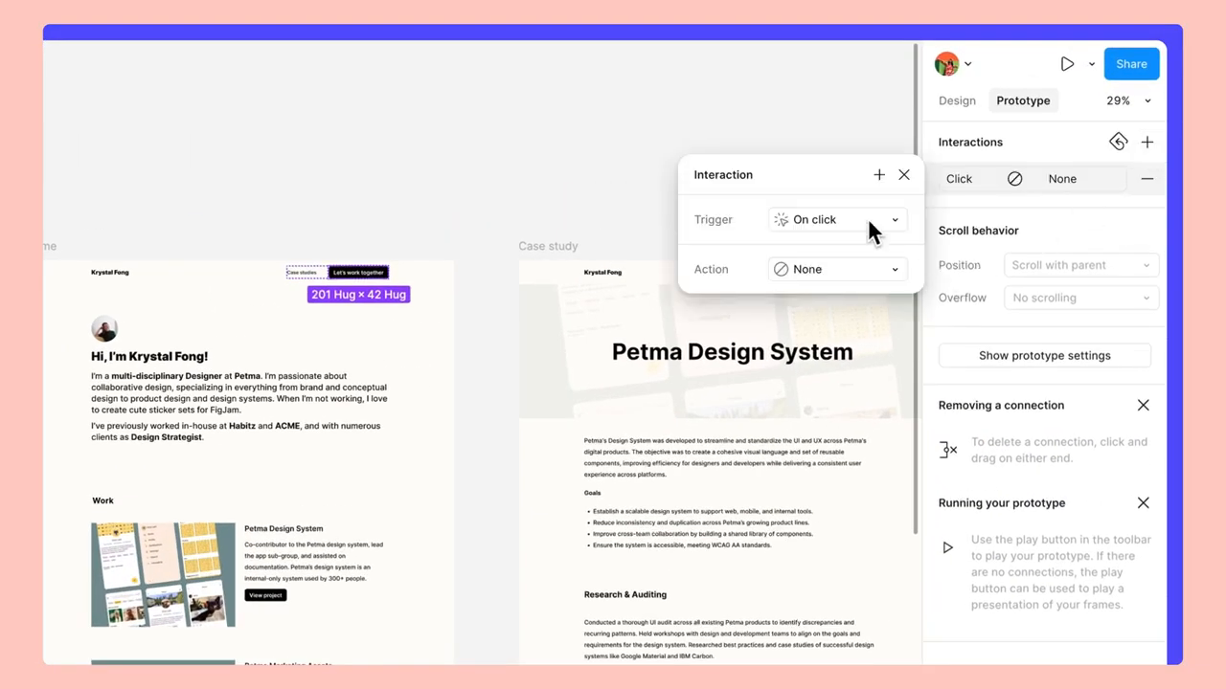
pyautogui.click(876, 269)
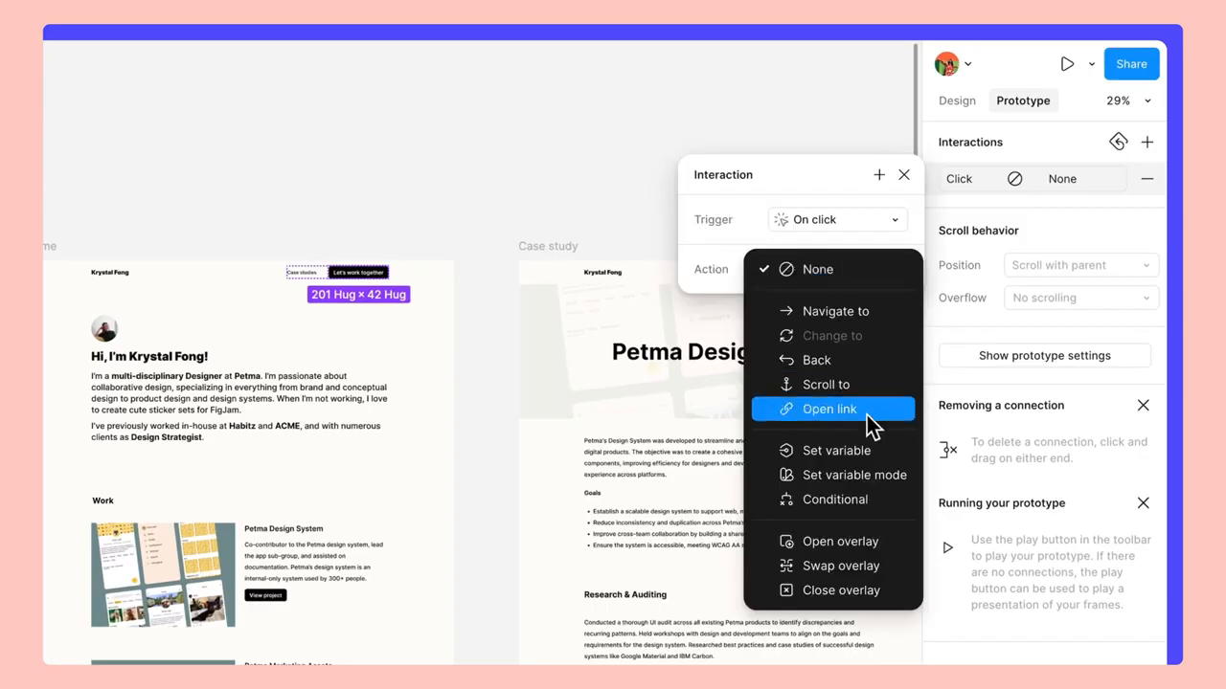